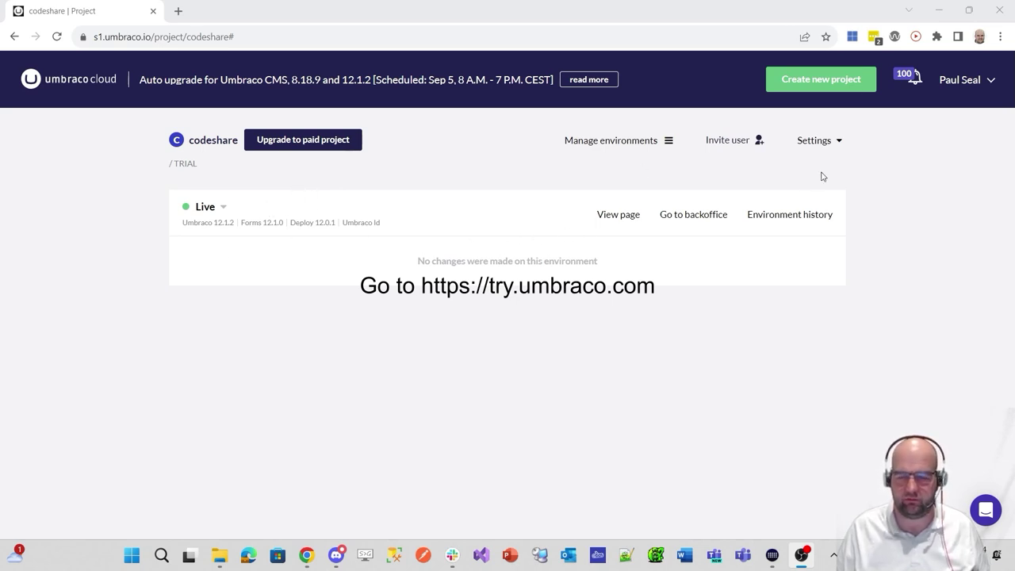
left_click(223, 208)
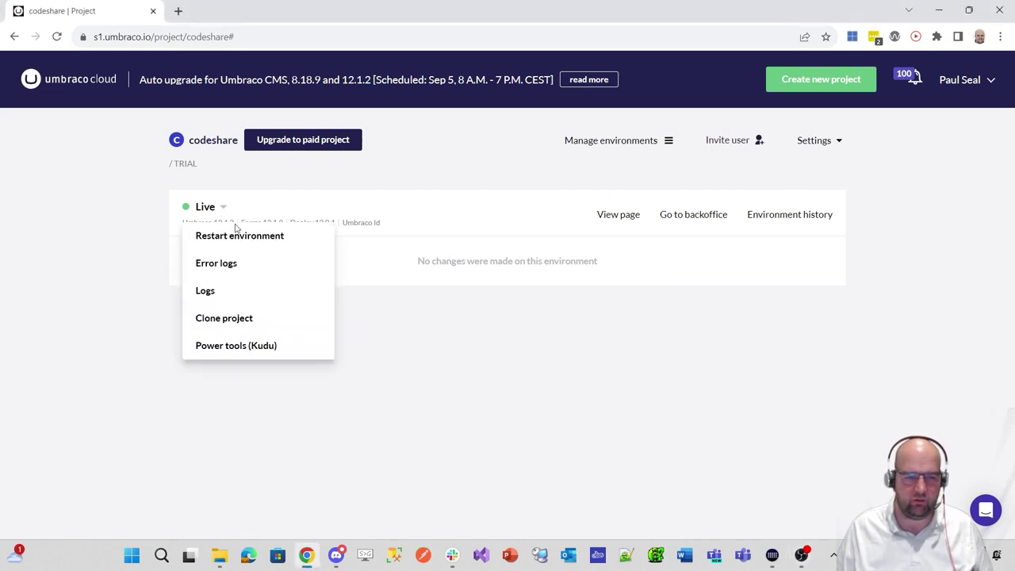
left_click(250, 321)
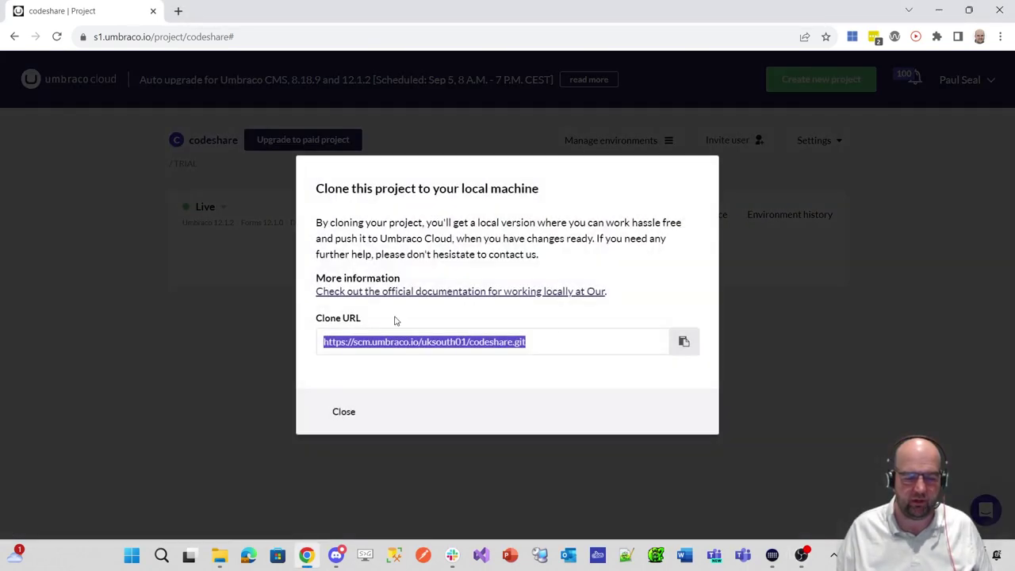
left_click(343, 411)
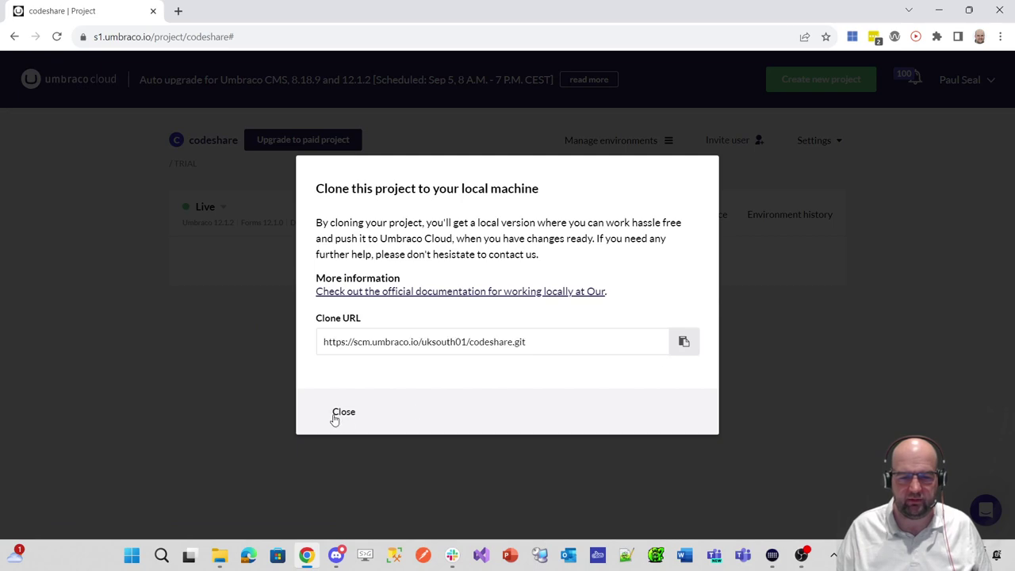
left_click(223, 208)
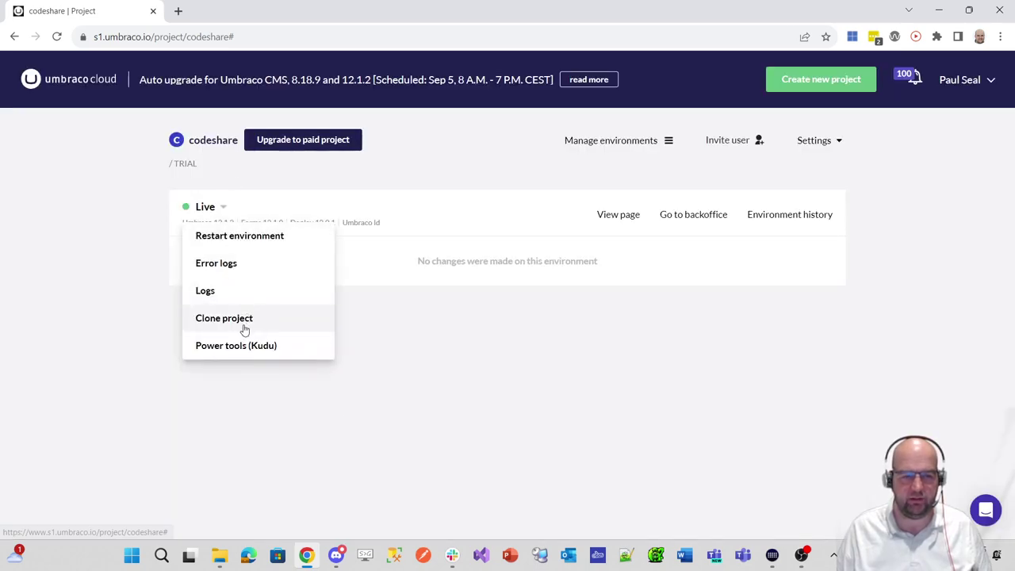
left_click(244, 320)
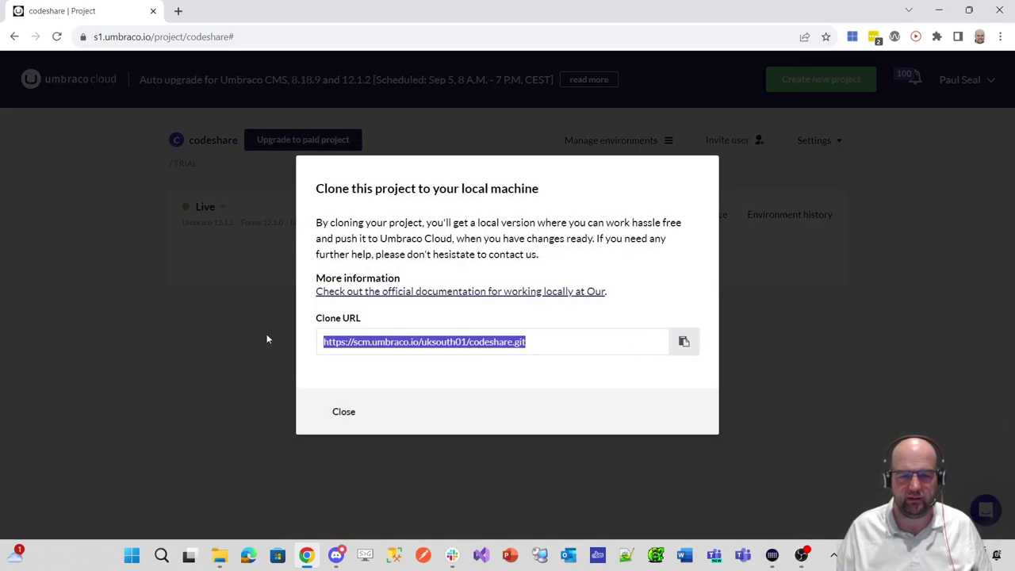
left_click(684, 341)
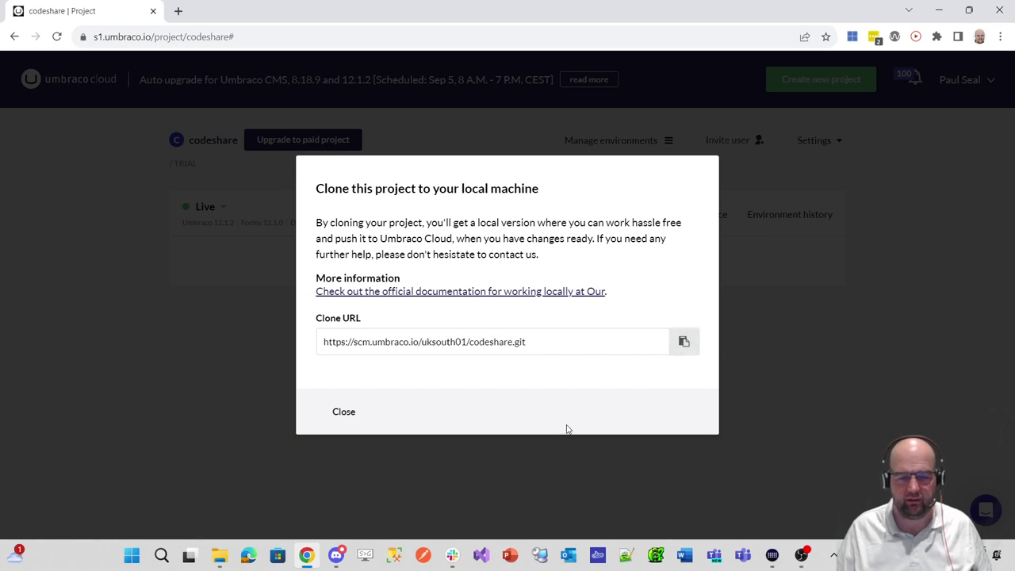
Run git clone with the pasted codeshare.git URL in a terminal opened at D:\Code\GitHub.
left_click(225, 563)
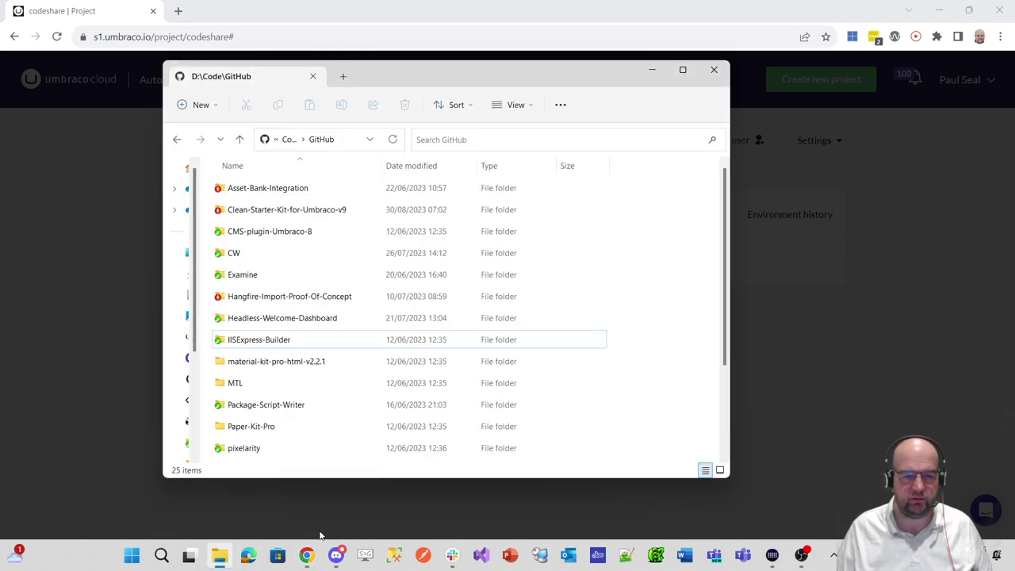
right_click(646, 295)
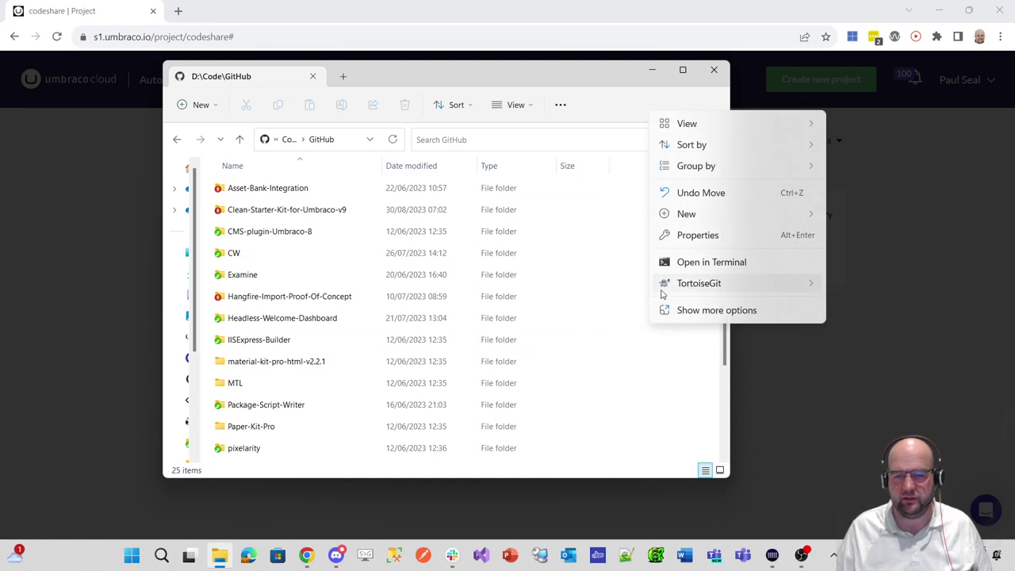
left_click(703, 266)
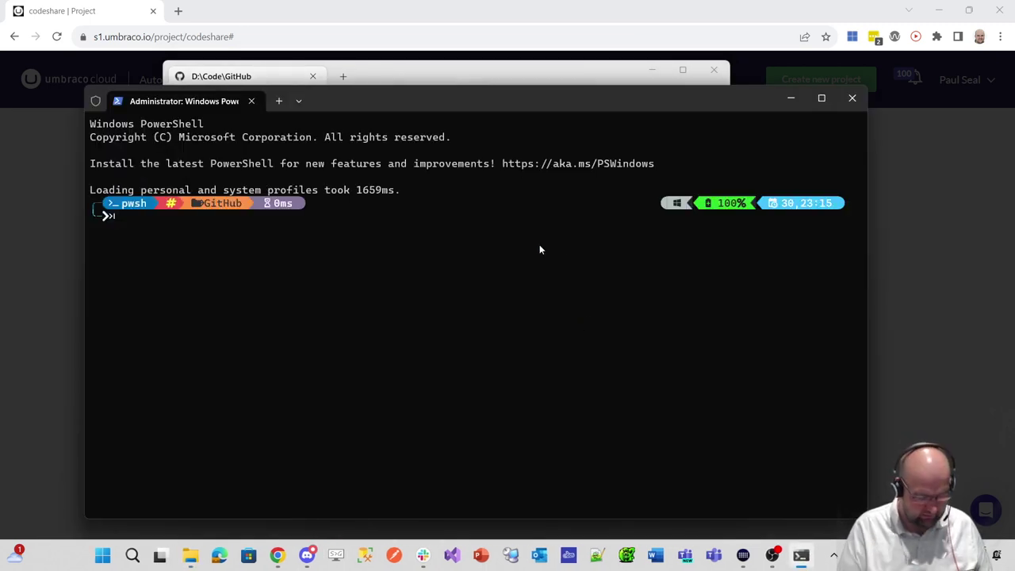
type("git clo")
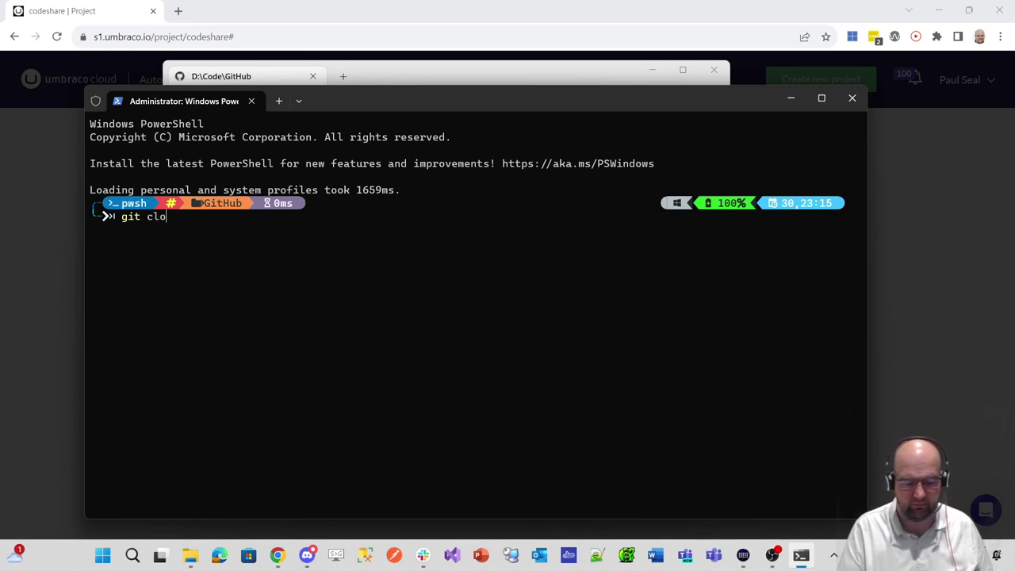
type("ne")
key("ctrl+v")
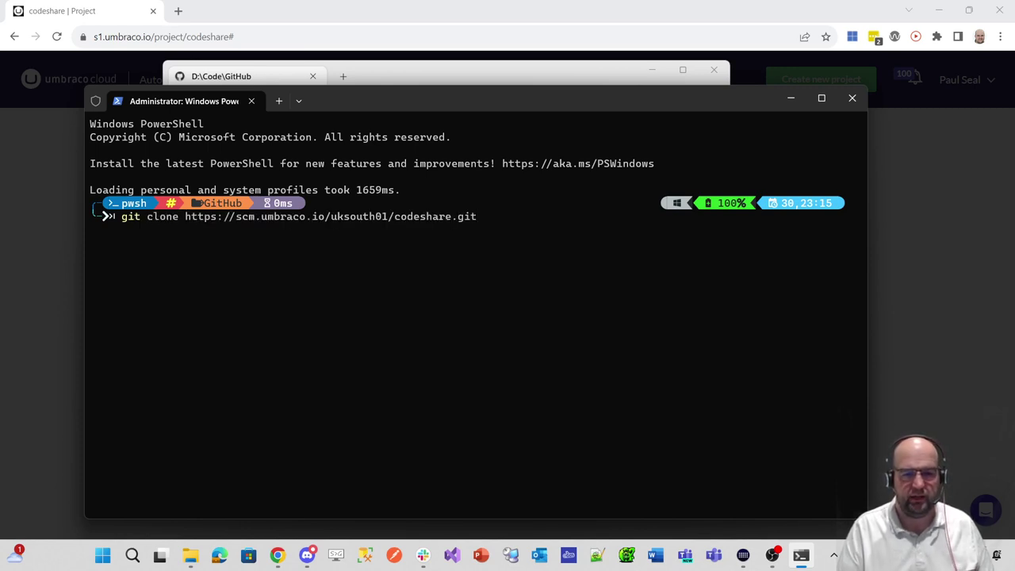
key("Return")
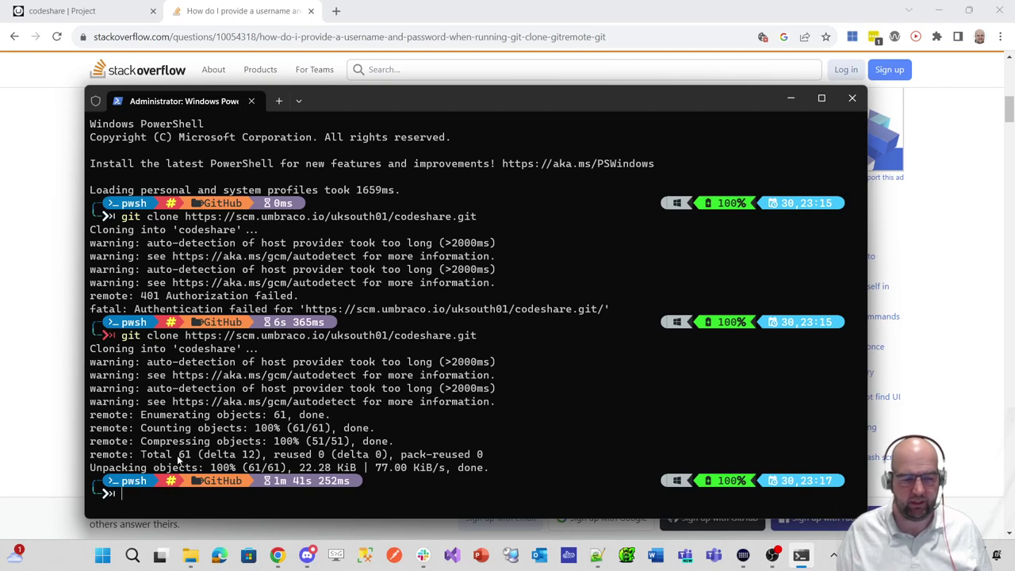
Browse the cloned codeshare folder down through src and UmbracoProject, then back to codeshare.
left_click(191, 555)
double_click(249, 252)
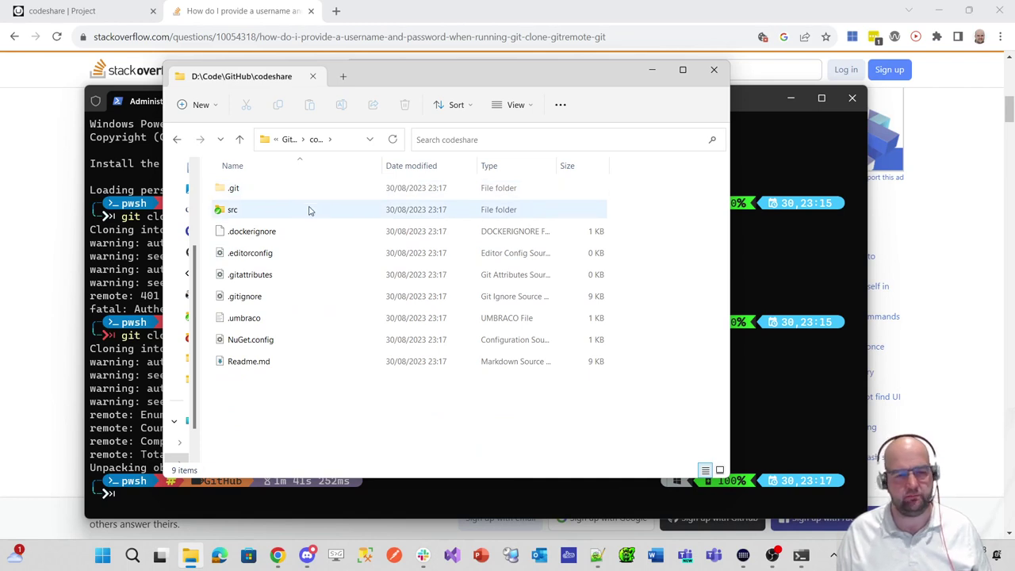
double_click(255, 209)
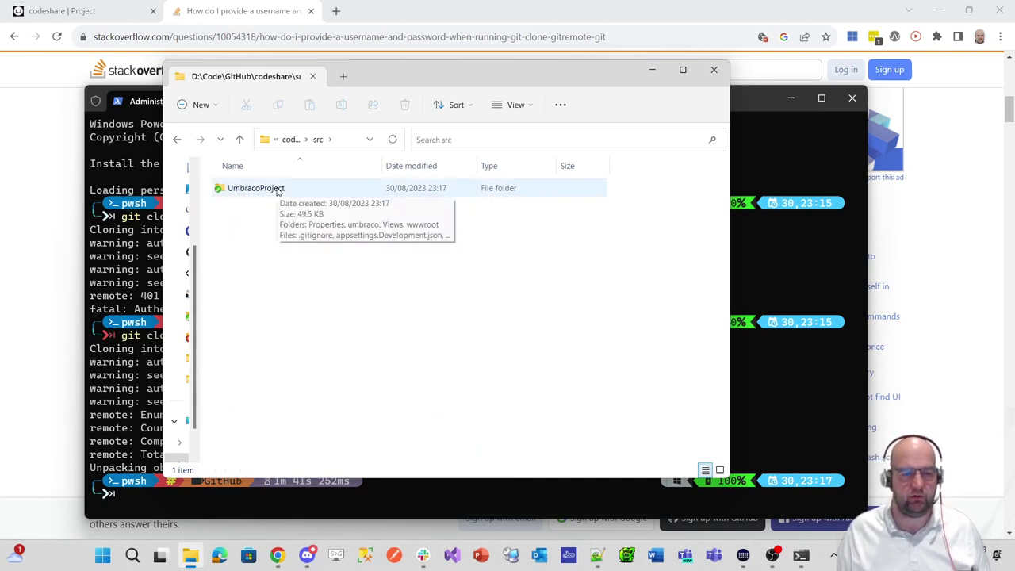
double_click(256, 188)
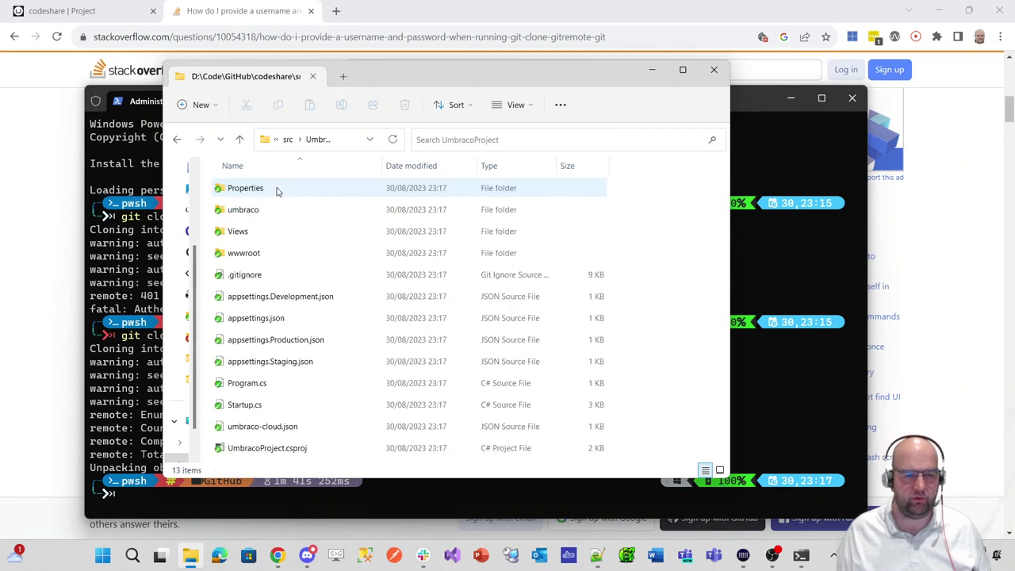
left_click(287, 143)
left_click(293, 139)
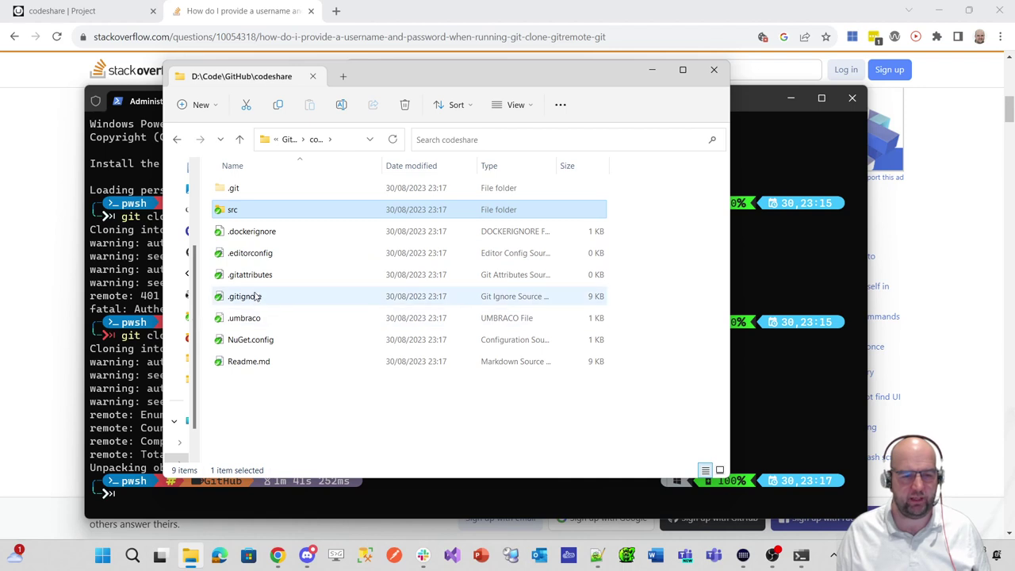
Show the Open with app choices for the .umbraco file.
left_click(254, 318)
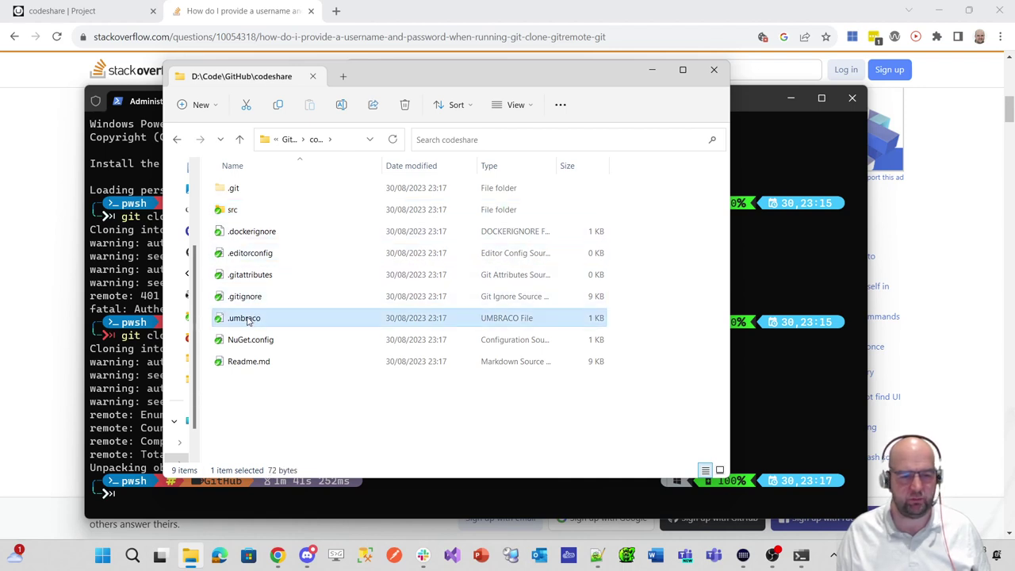
right_click(253, 318)
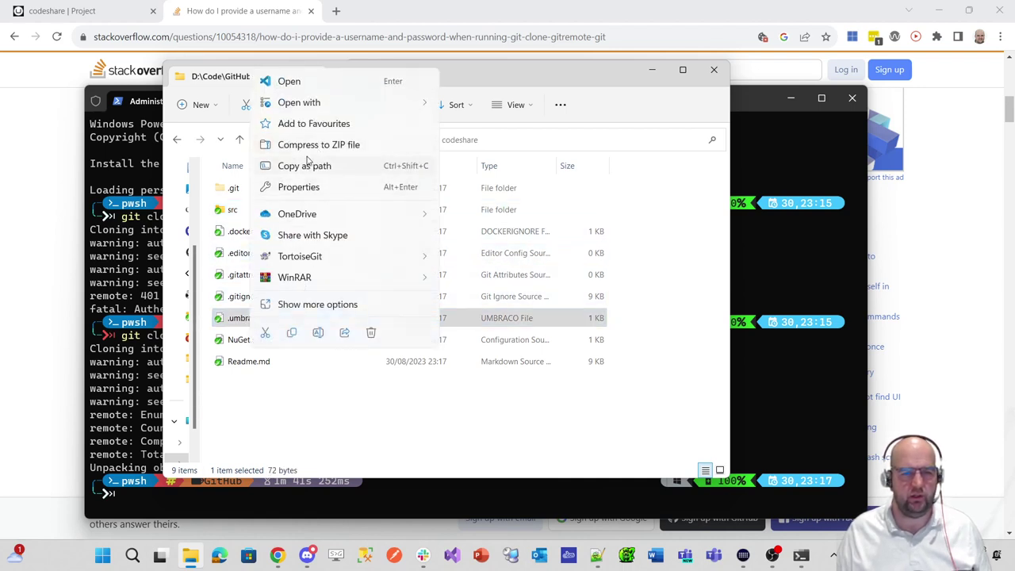
mouse_move(309, 102)
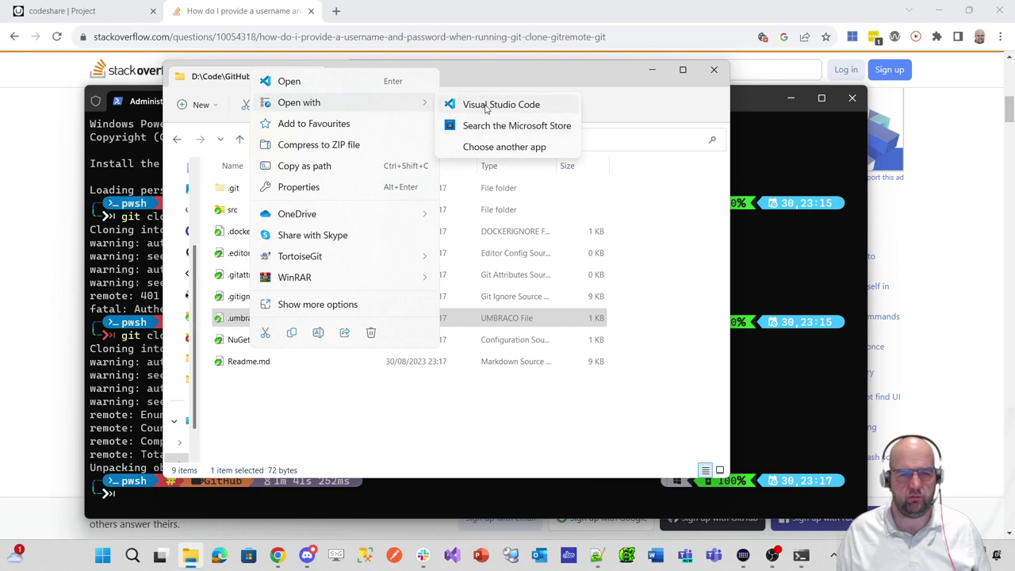
left_click(487, 106)
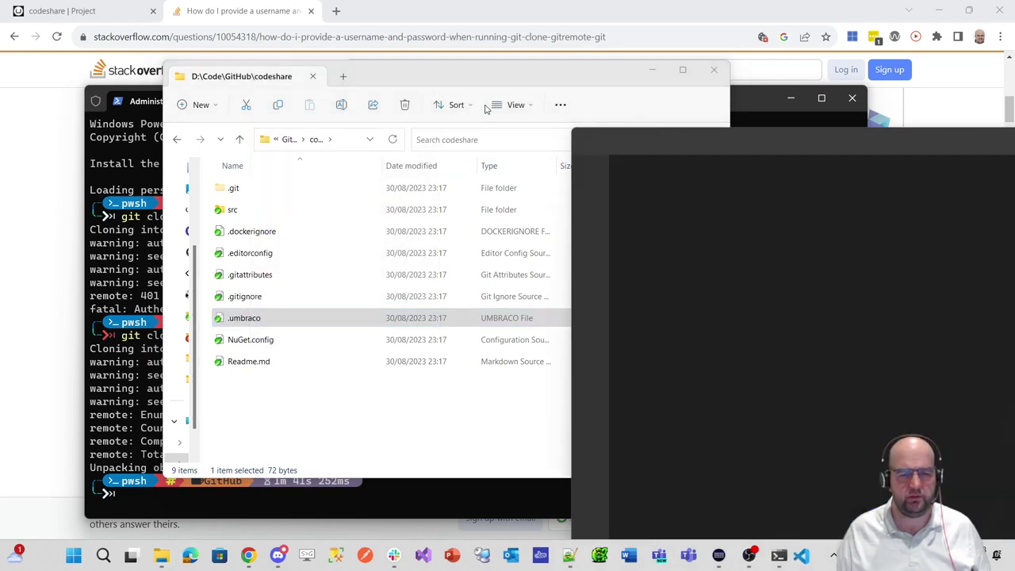
left_click_drag(732, 137, 292, 79)
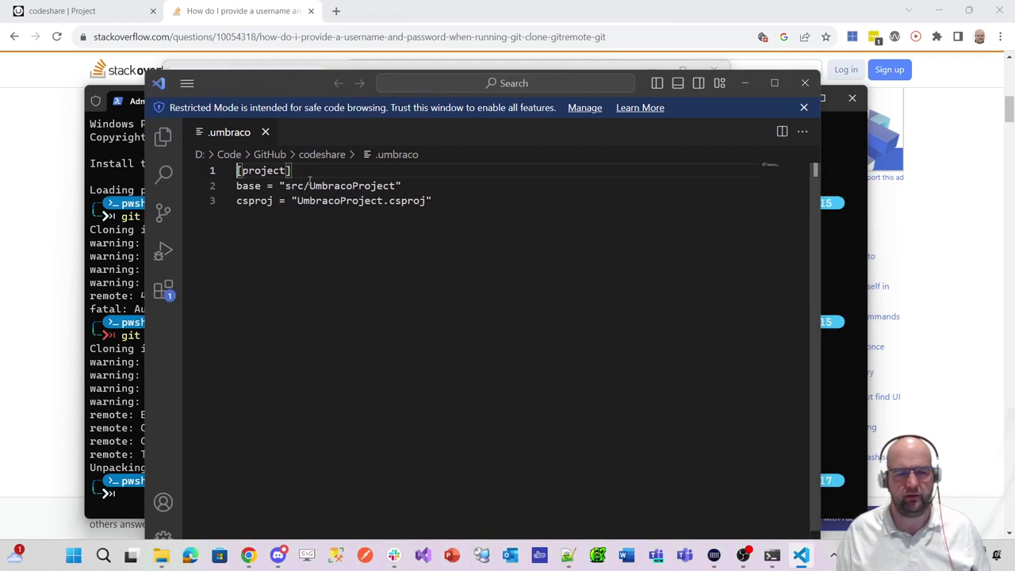
left_click_drag(309, 185, 397, 185)
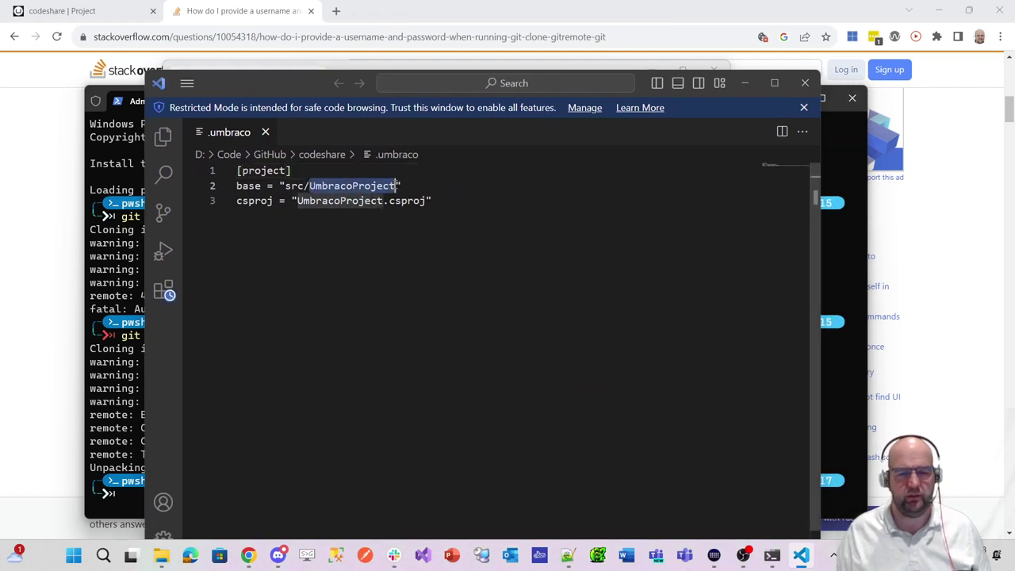
left_click_drag(295, 200, 385, 200)
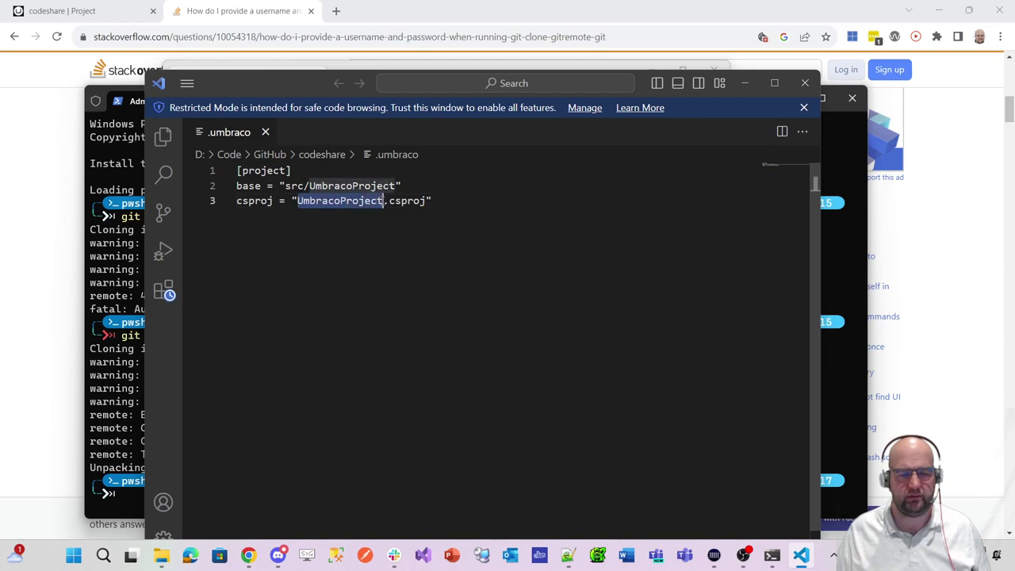
left_click(806, 83)
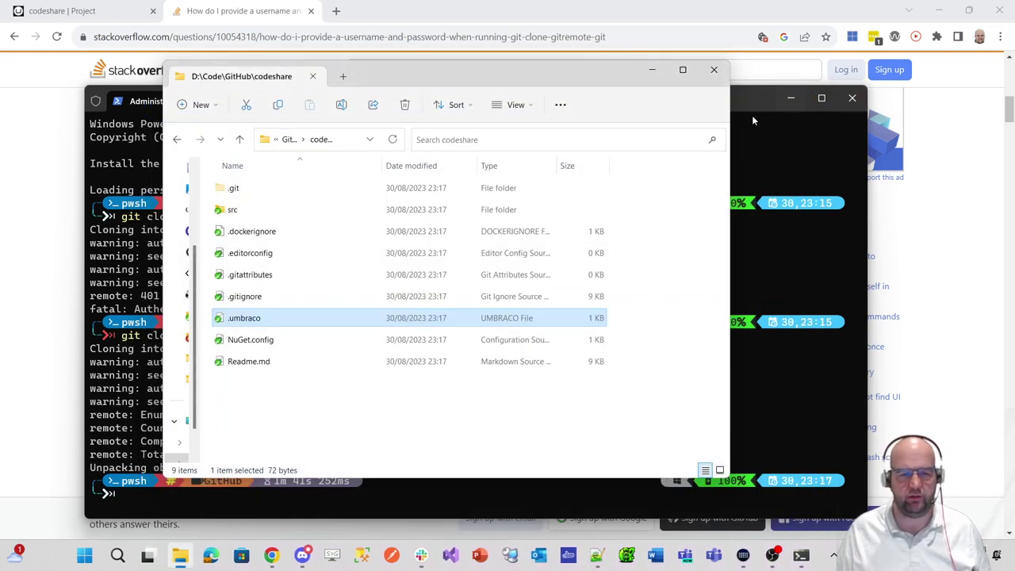
Open UmbracoProject.csproj from src\UmbracoProject in Visual Studio 2022.
double_click(250, 209)
double_click(275, 194)
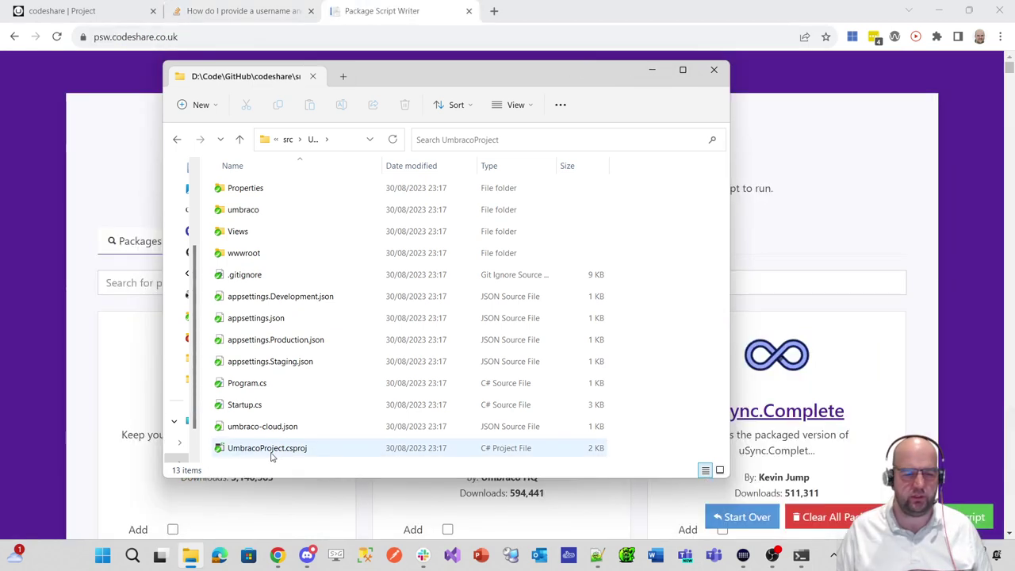
left_click(270, 449)
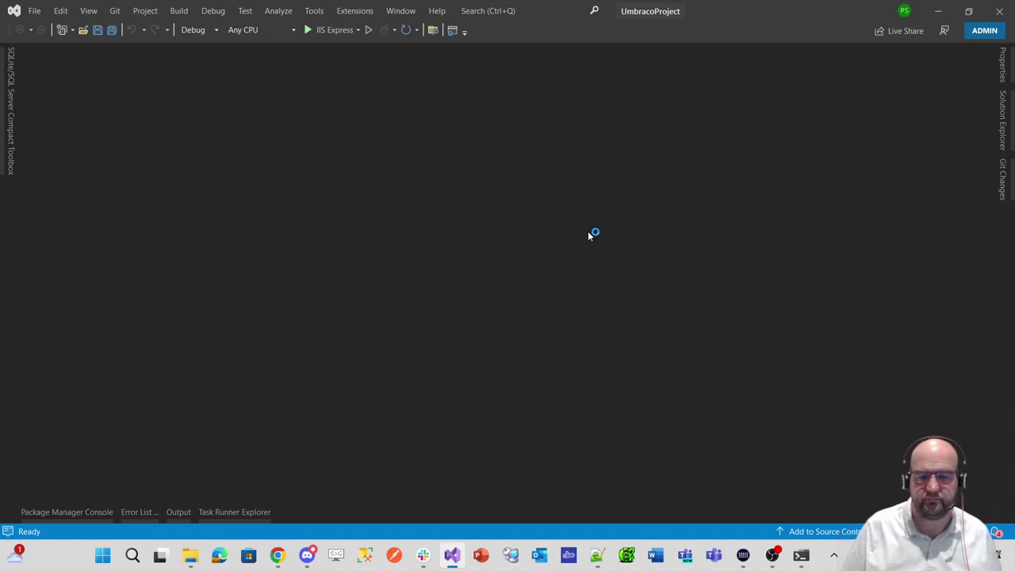
left_click(314, 10)
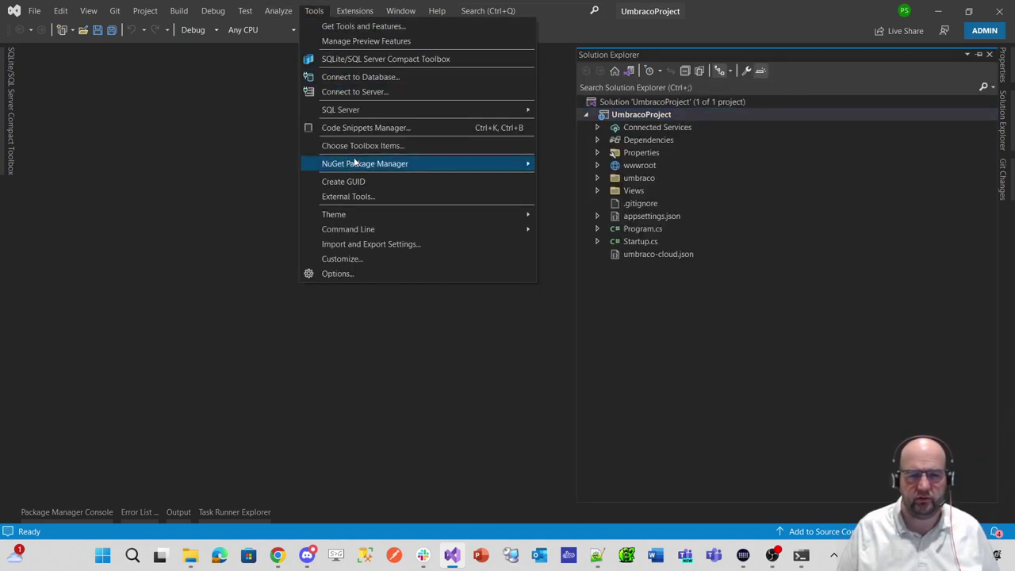
Search the solution's NuGet package manager Browse list for 'clean'.
mouse_move(363, 169)
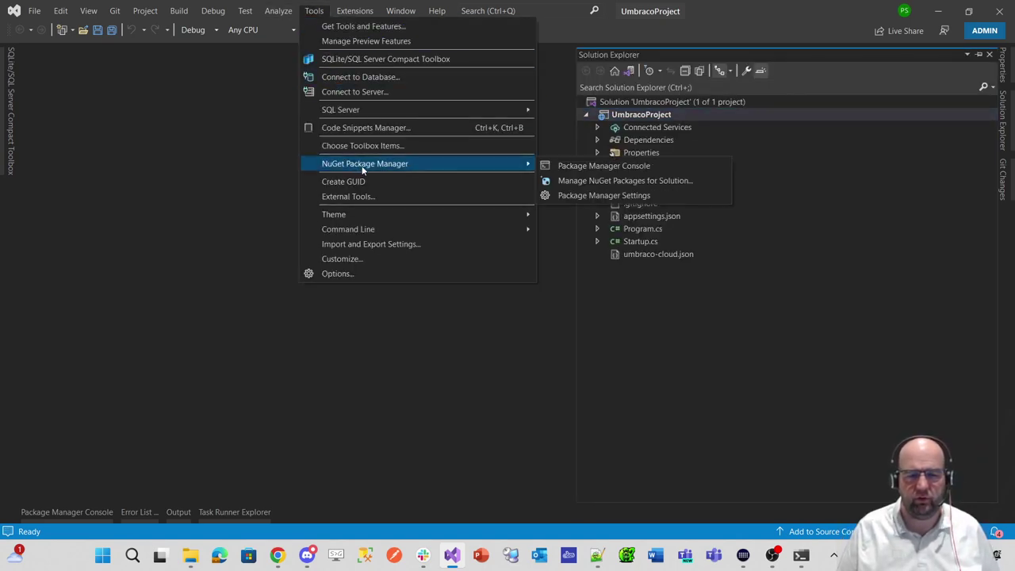
left_click(607, 181)
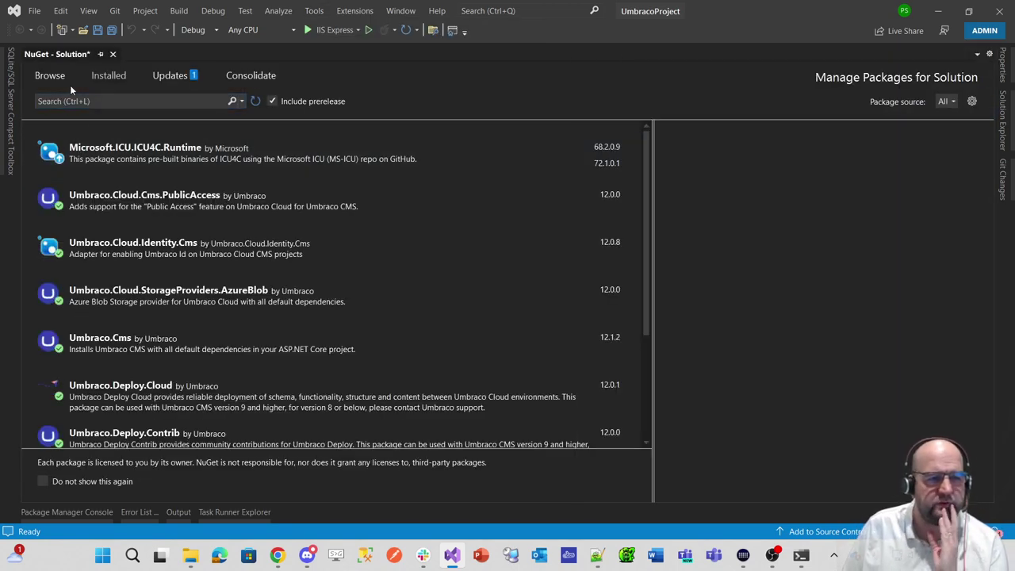
left_click(64, 82)
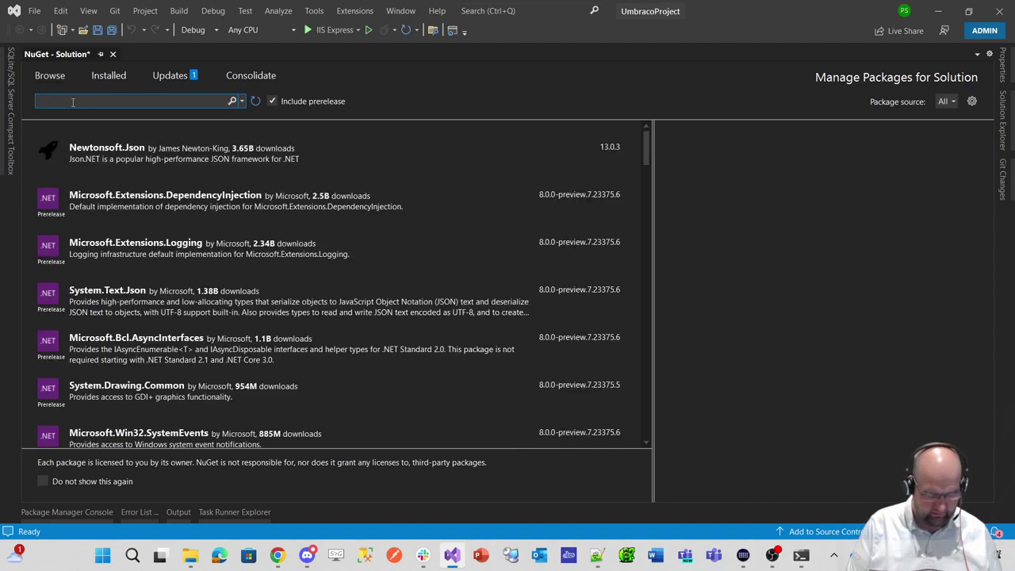
key("Return")
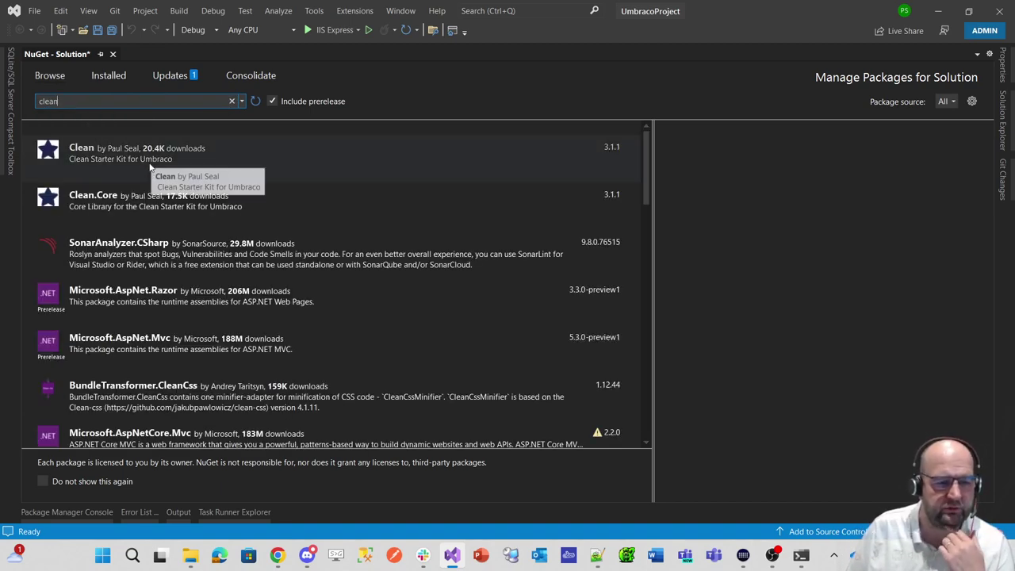
Install the Clean 3.1.1 starter kit into UmbracoProject, accepting the preview changes.
left_click(120, 158)
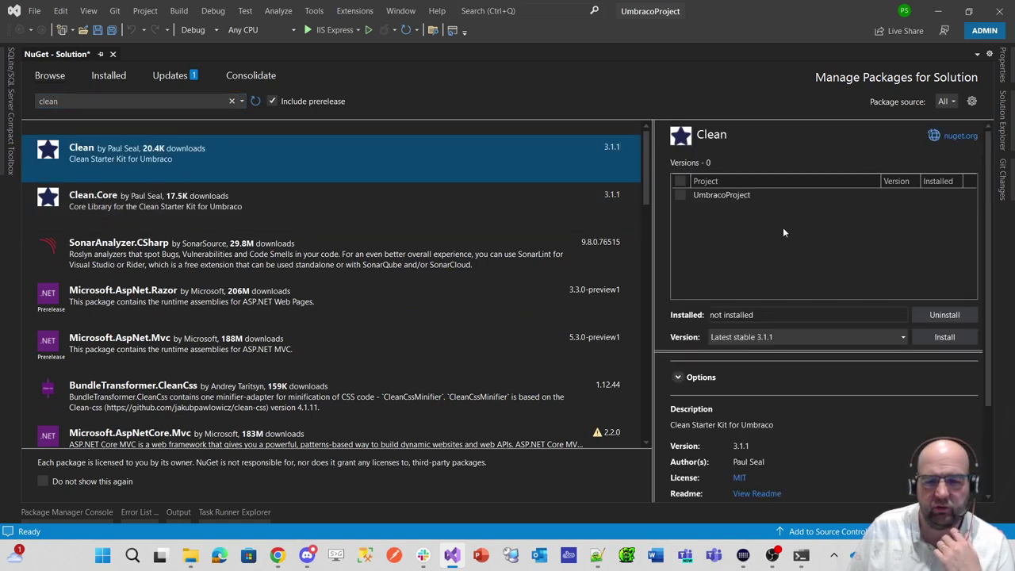
left_click(682, 195)
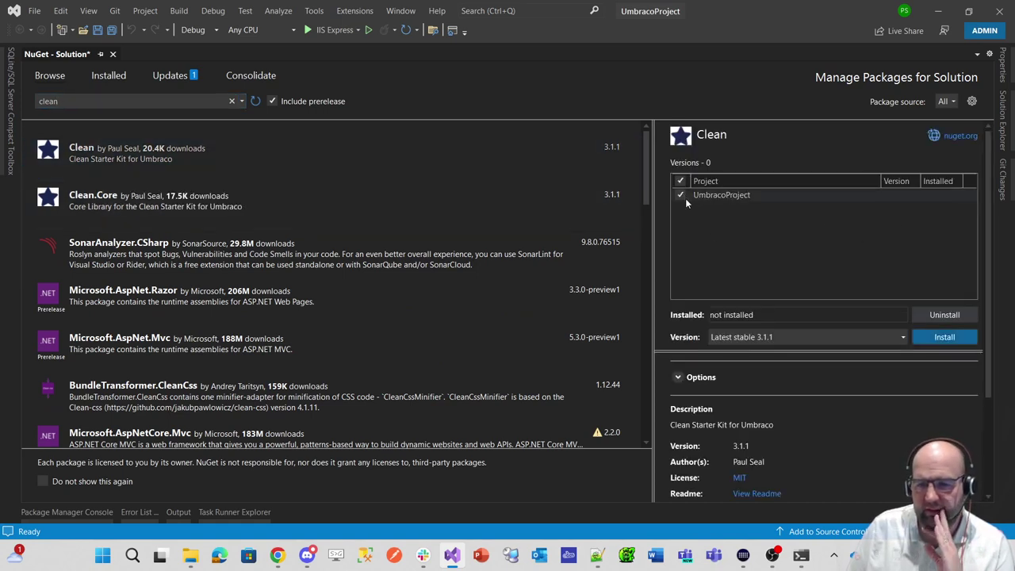
left_click(952, 336)
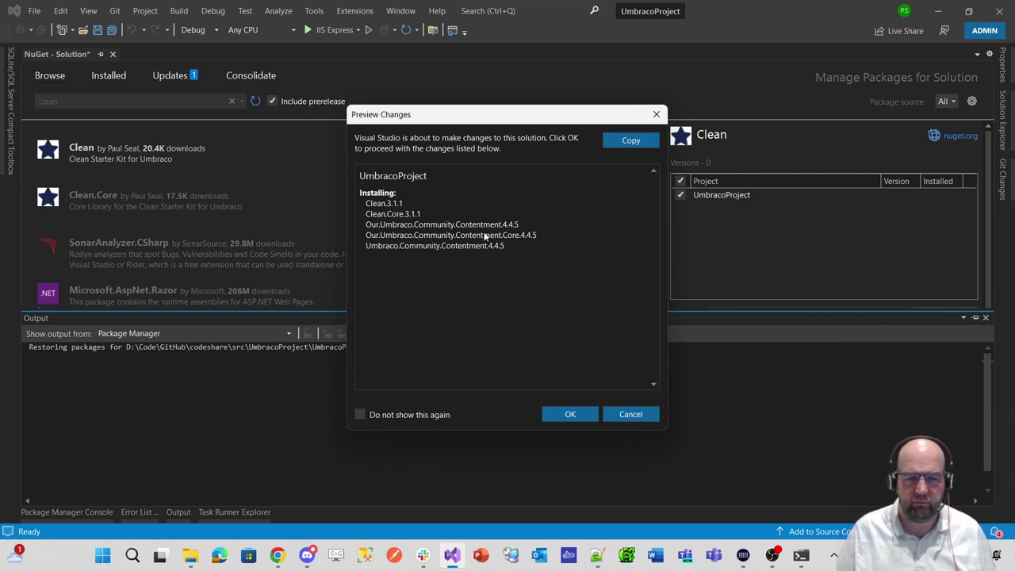
left_click(570, 414)
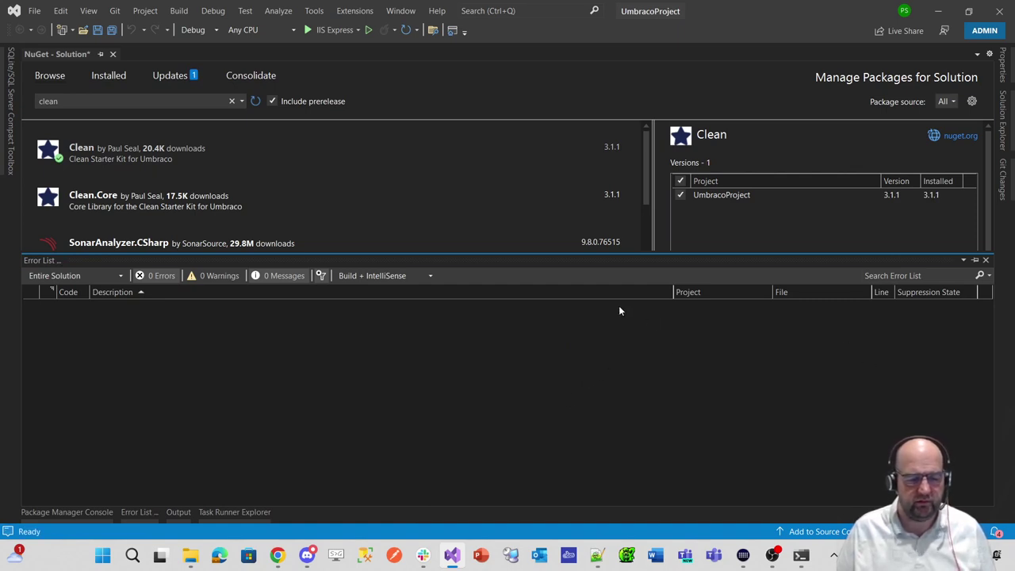
scroll(341, 241, "down", 3)
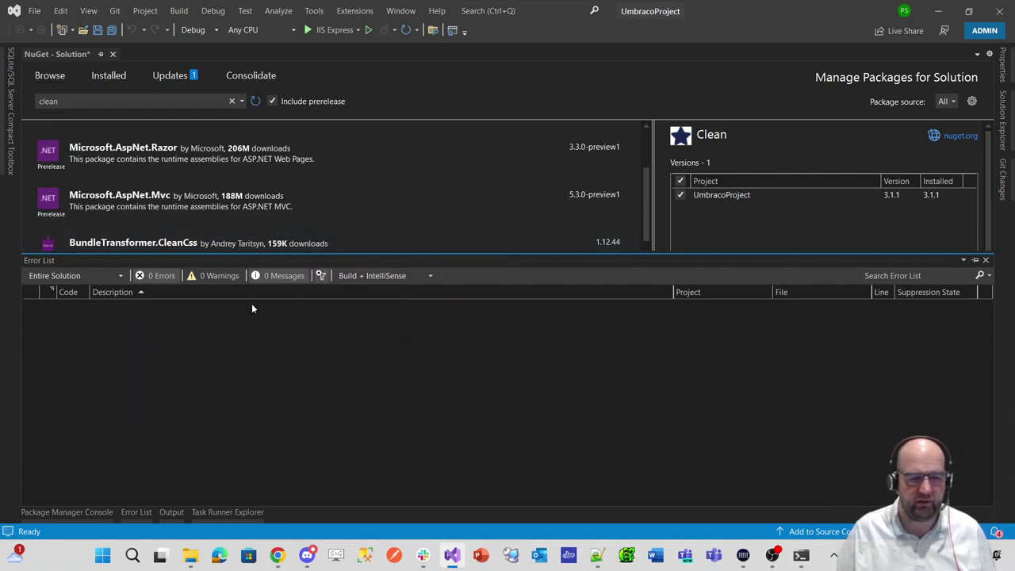
left_click(1004, 120)
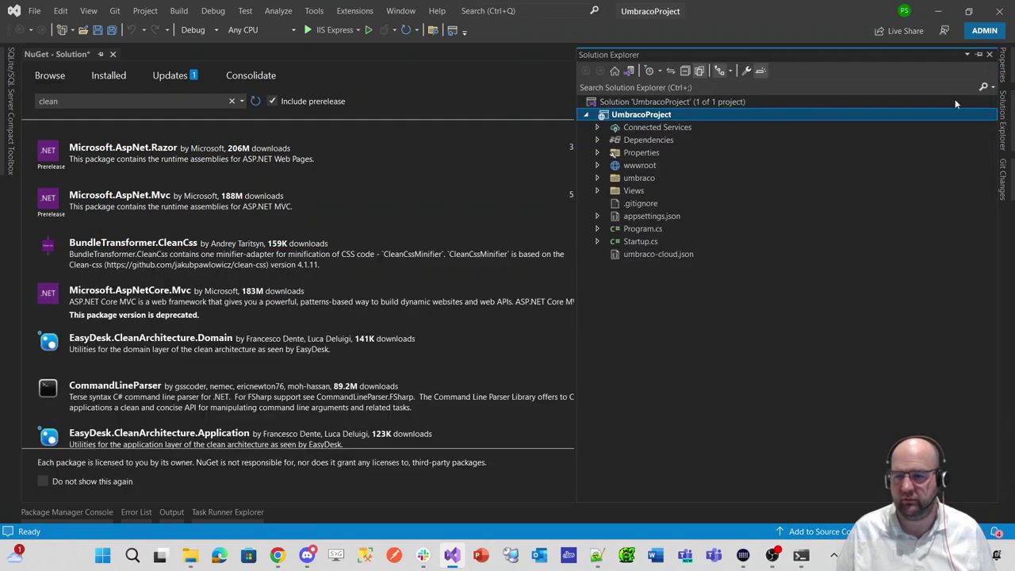
Check the Clean PackageReference in UmbracoProject.csproj.
double_click(639, 115)
scroll(295, 153, "down", 1)
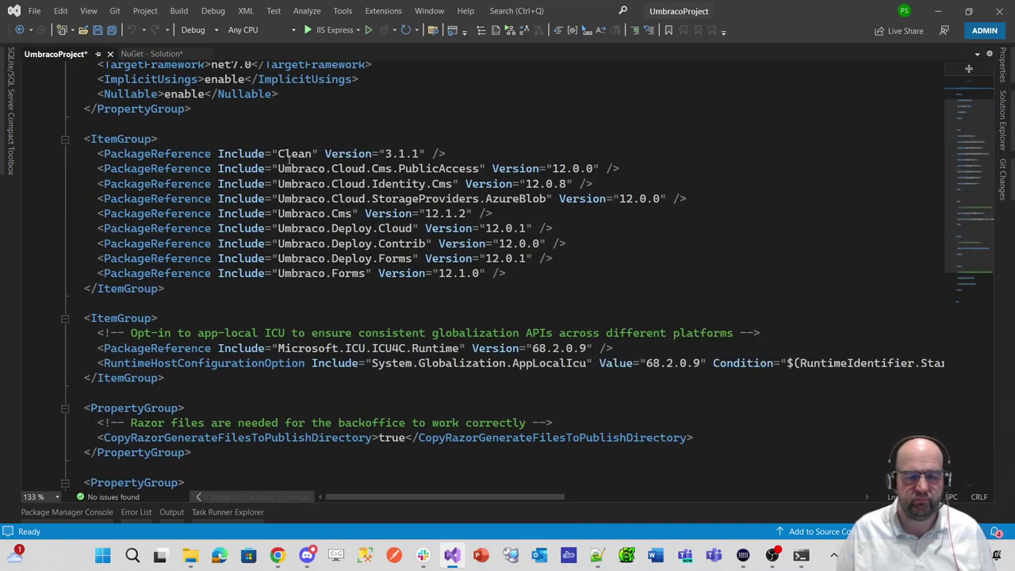
scroll(290, 154, "up", 1)
left_click_drag(459, 163, 99, 167)
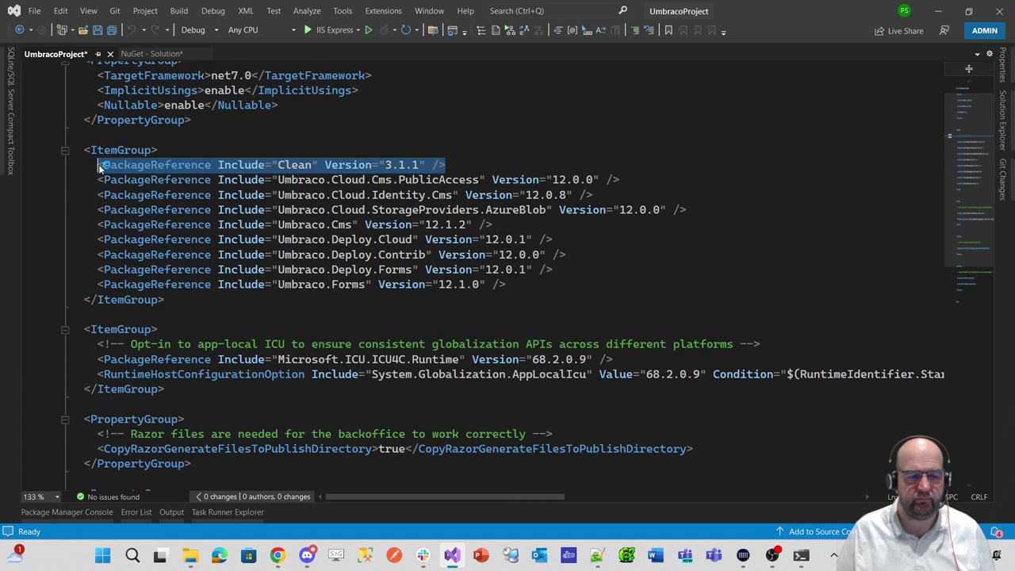
left_click(369, 30)
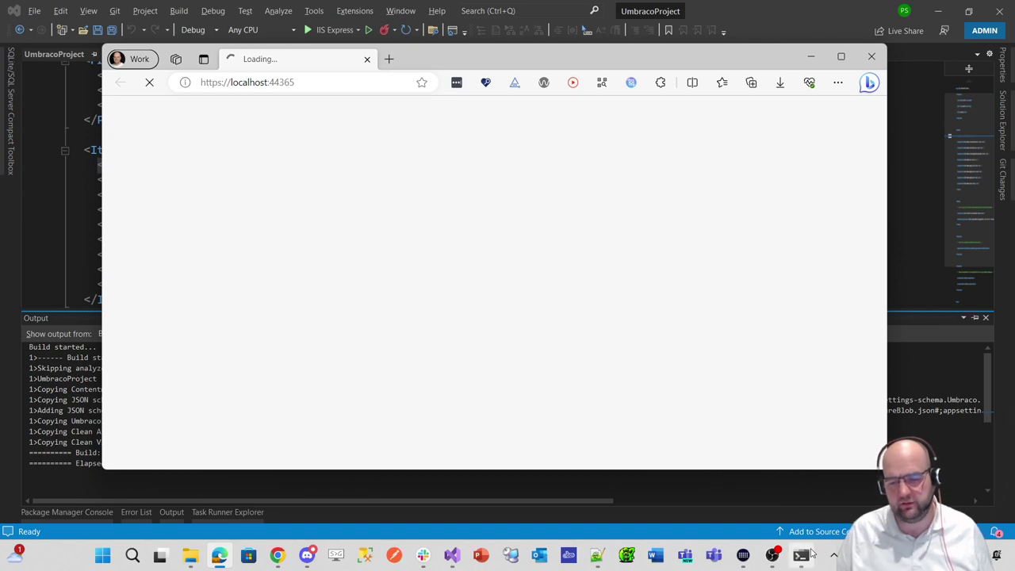
mouse_move(802, 555)
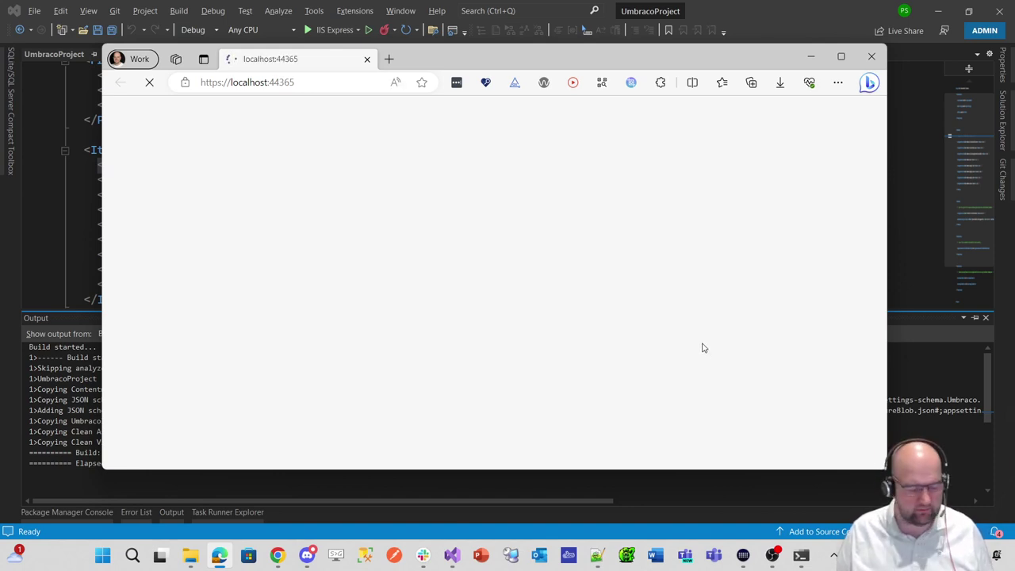
scroll(558, 258, "down", 15)
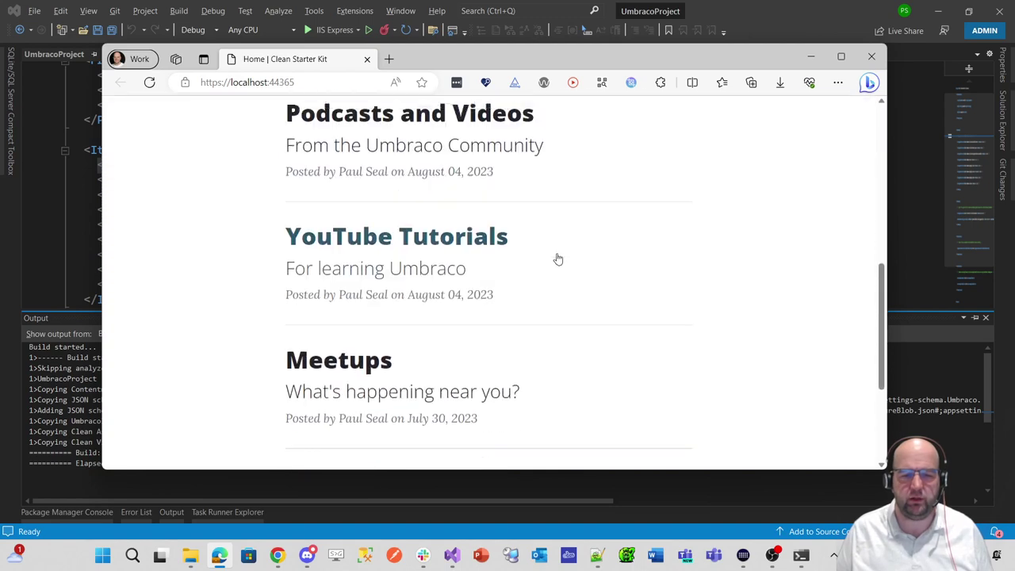
scroll(598, 267, "up", 15)
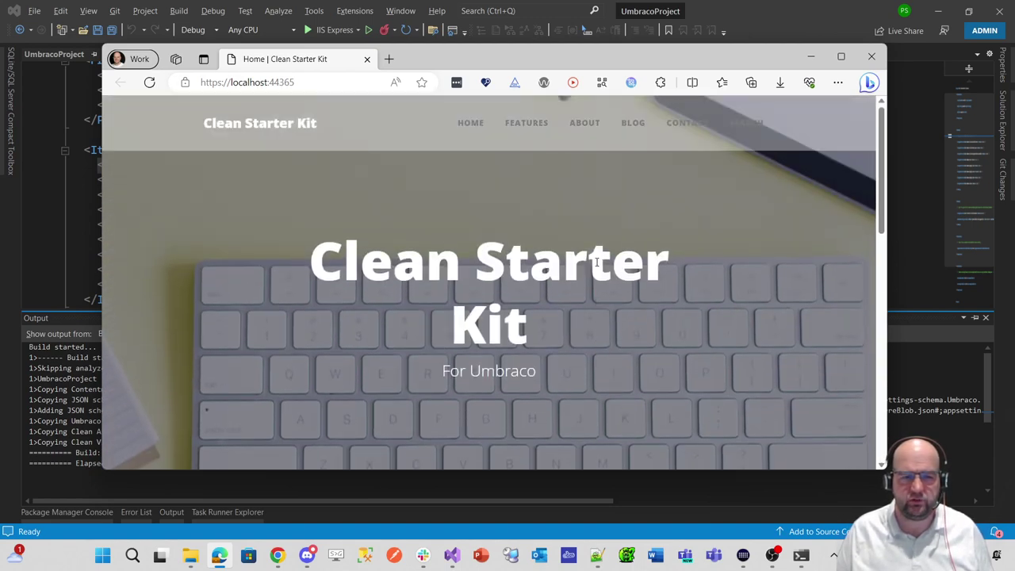
left_click(841, 56)
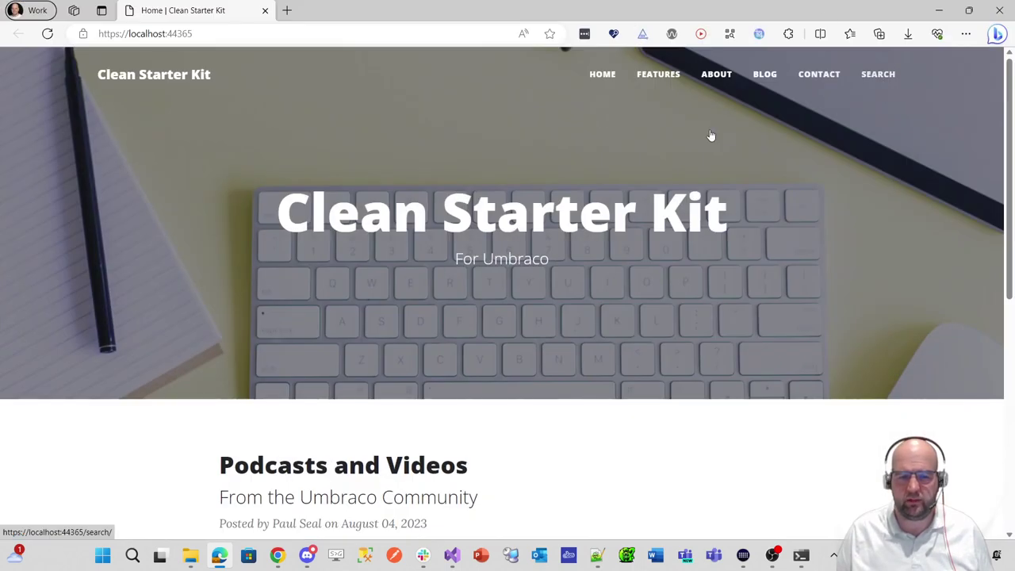
scroll(574, 315, "down", 10)
scroll(616, 315, "up", 10)
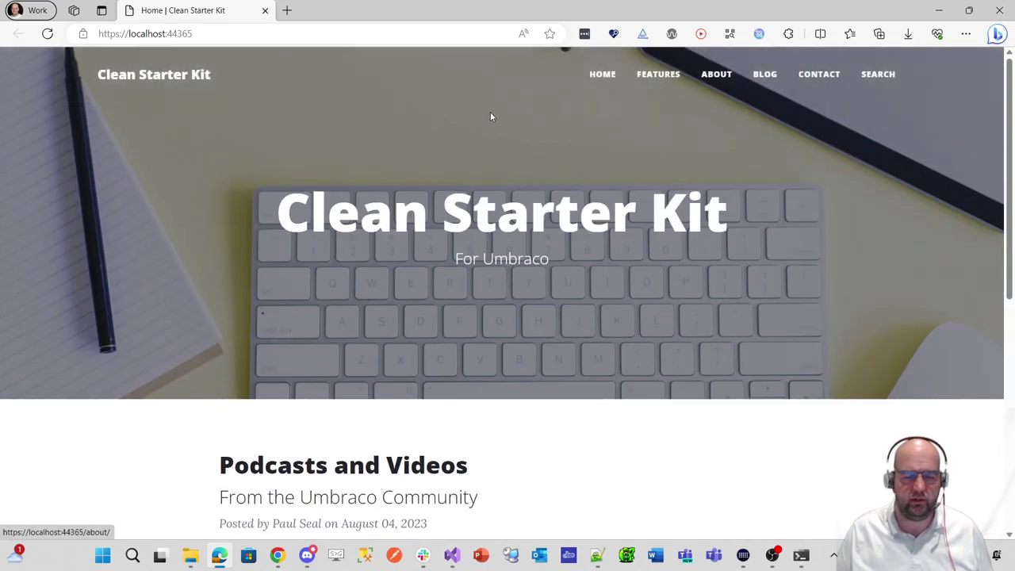
key("alt+Tab")
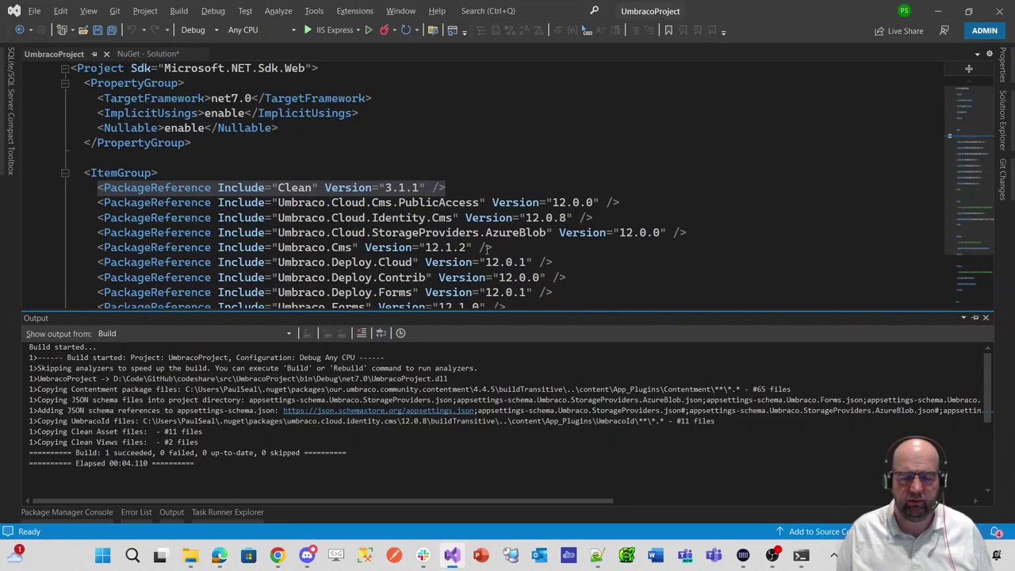
scroll(307, 198, "down", 1)
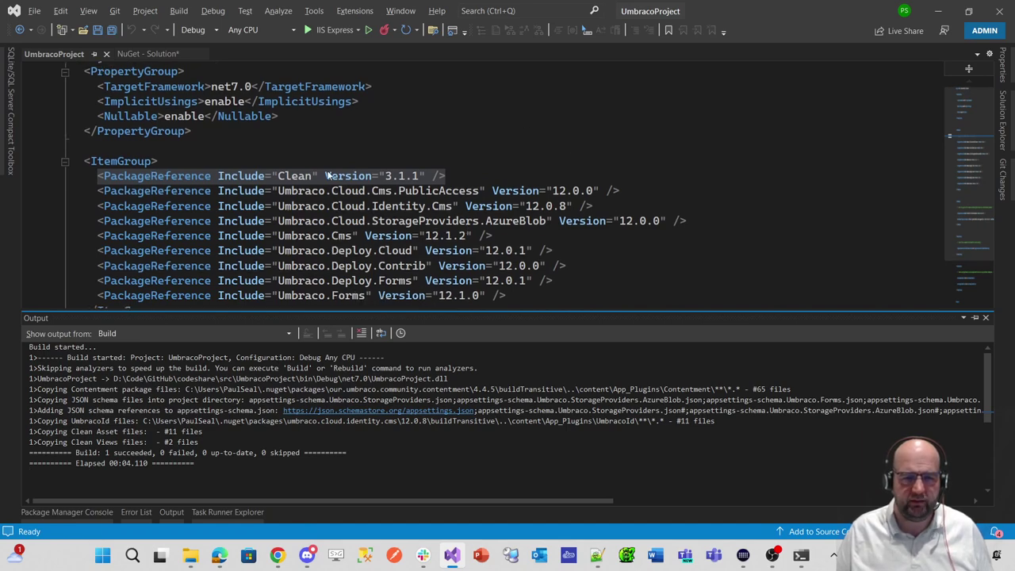
key("alt+Tab")
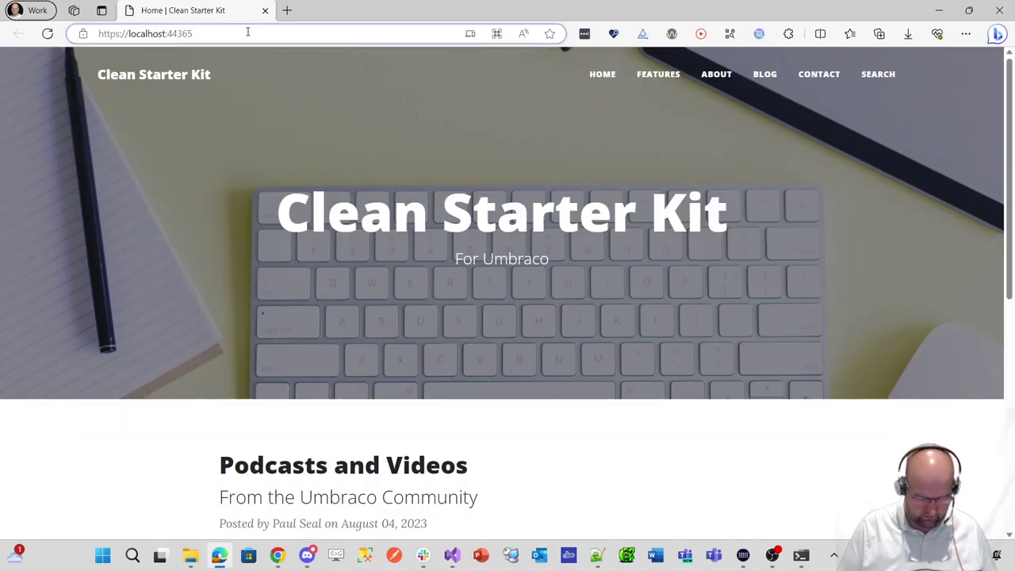
Sign in to the backoffice at localhost:44365/umbraco and dismiss the welcome tour.
left_click(248, 32)
type("/umbraco")
key("Return")
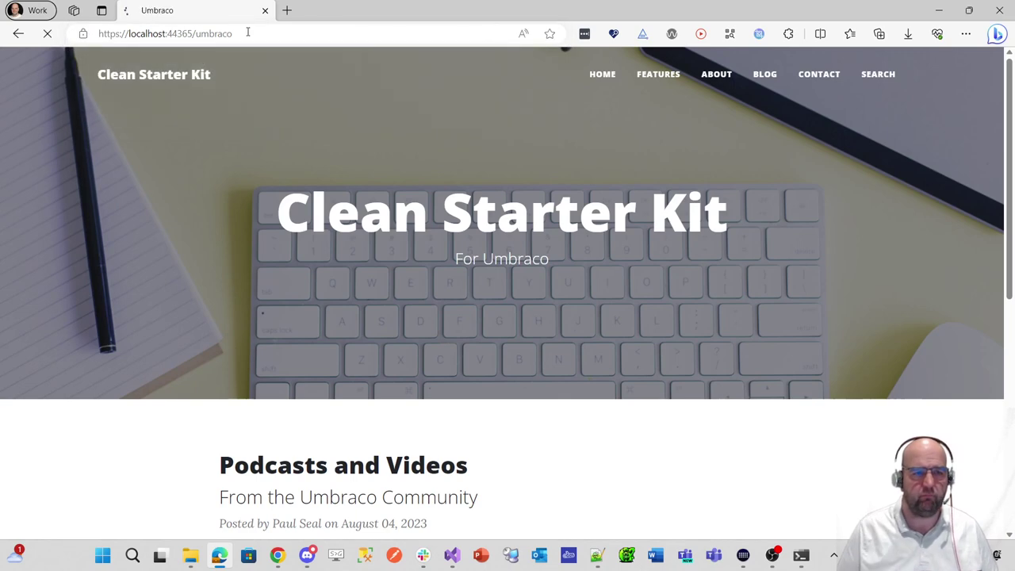
left_click(437, 229)
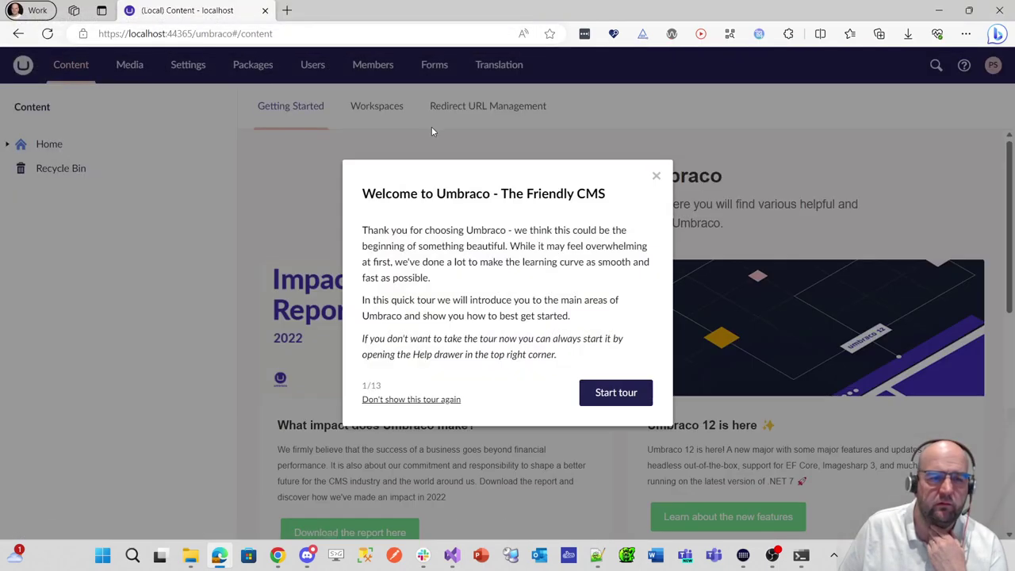
left_click(434, 399)
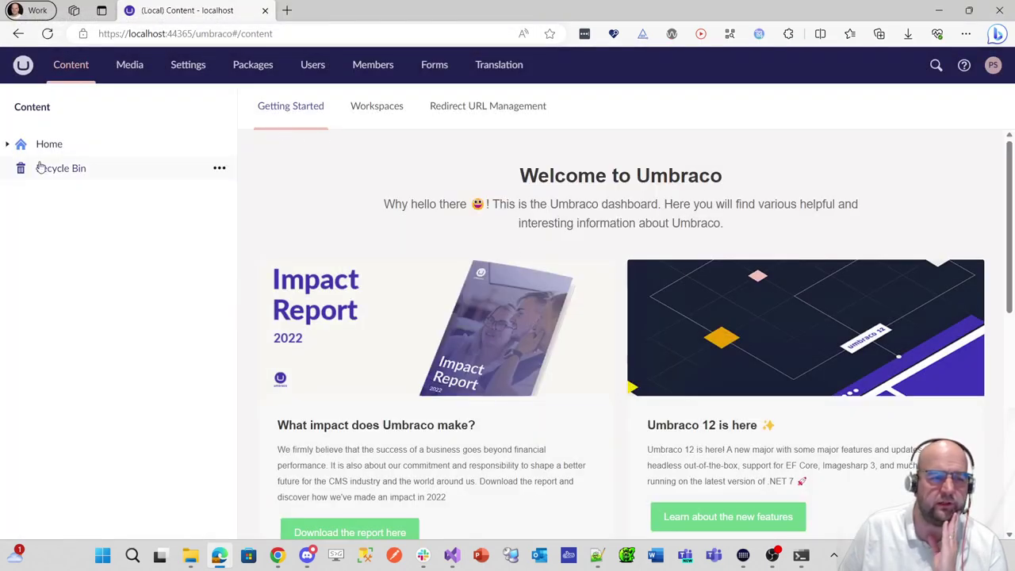
Browse Home's Features, About, Authors and Blog pages in the content tree.
left_click(9, 144)
left_click(69, 168)
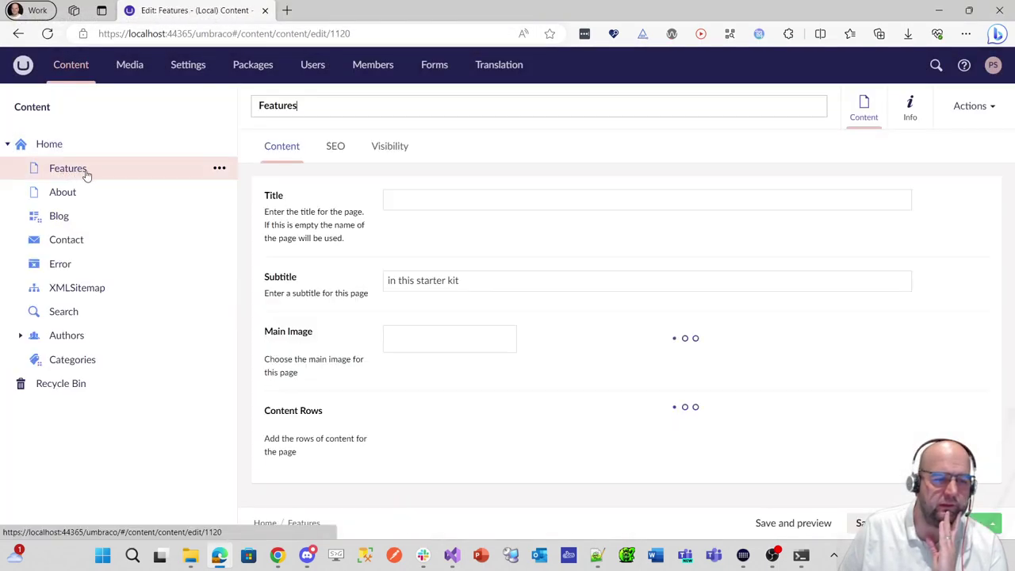
left_click(63, 191)
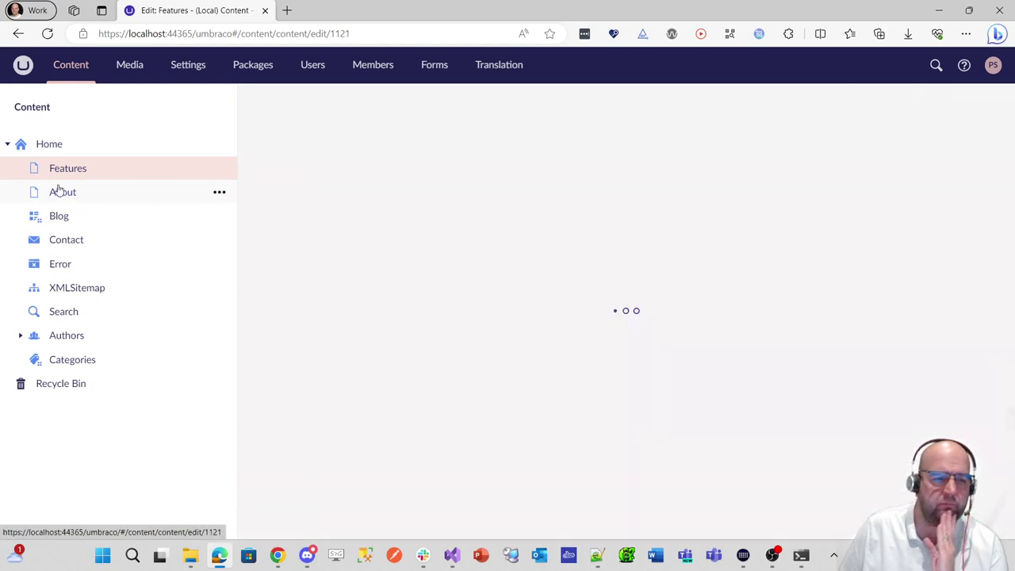
scroll(627, 313, "down", 3)
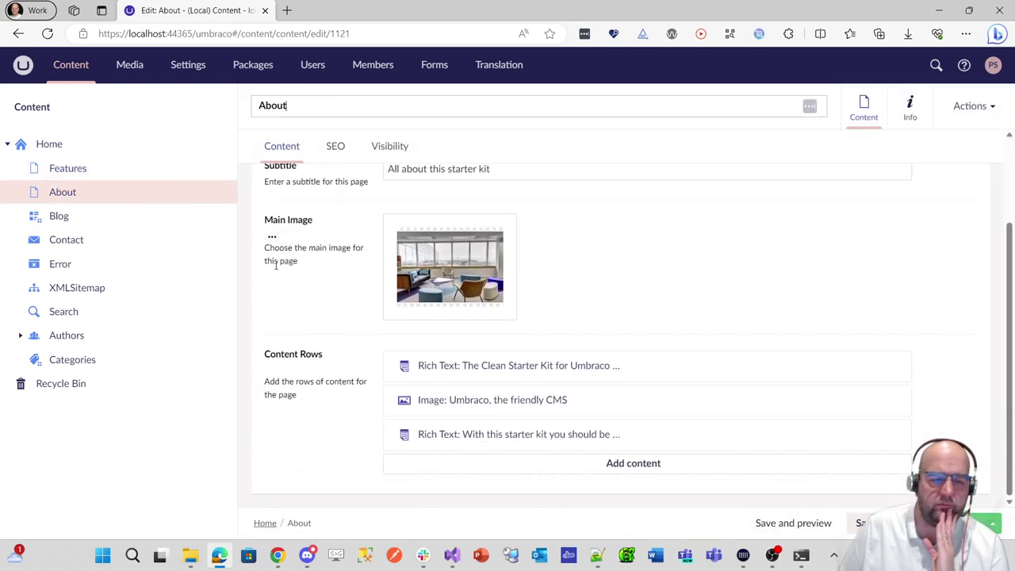
left_click(20, 336)
left_click(84, 359)
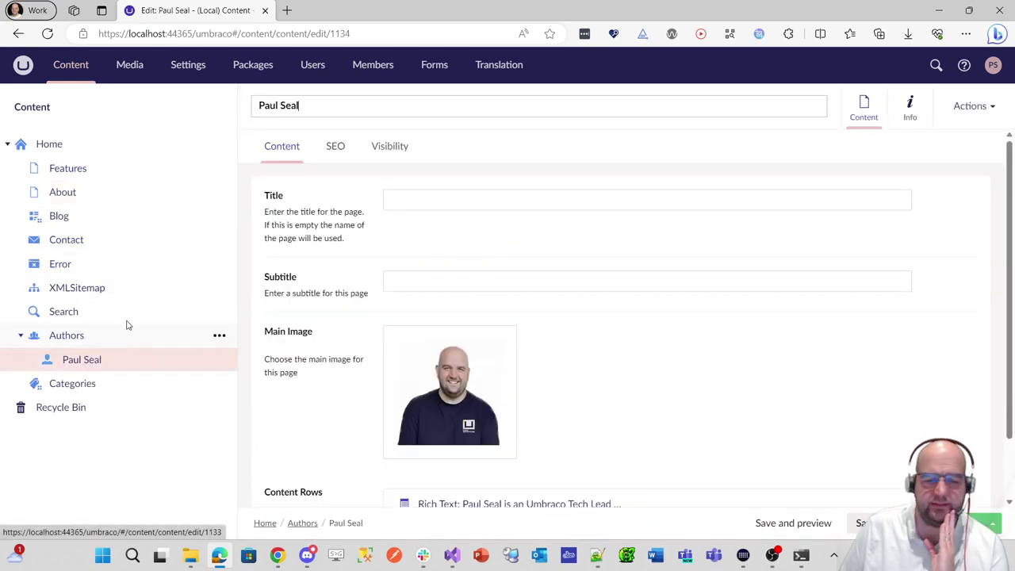
left_click(59, 217)
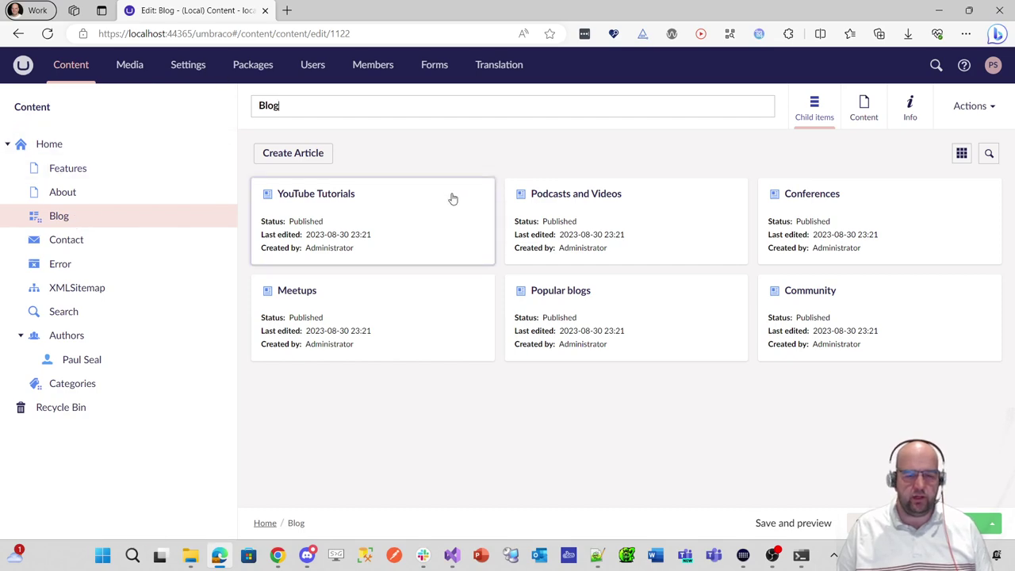
key("alt+Tab")
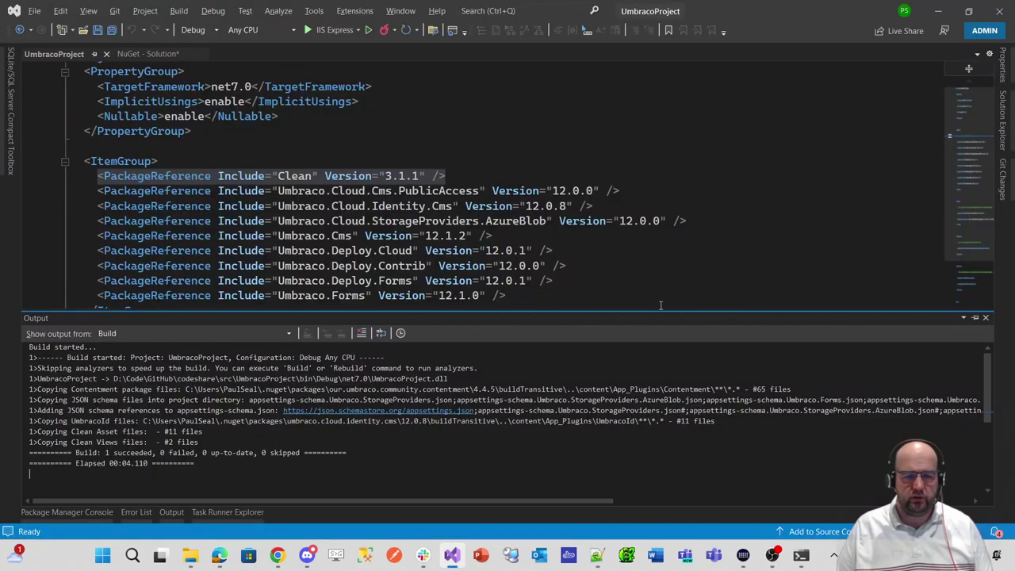
Change the Clean package reference name to Clean.Core.
left_click(310, 177)
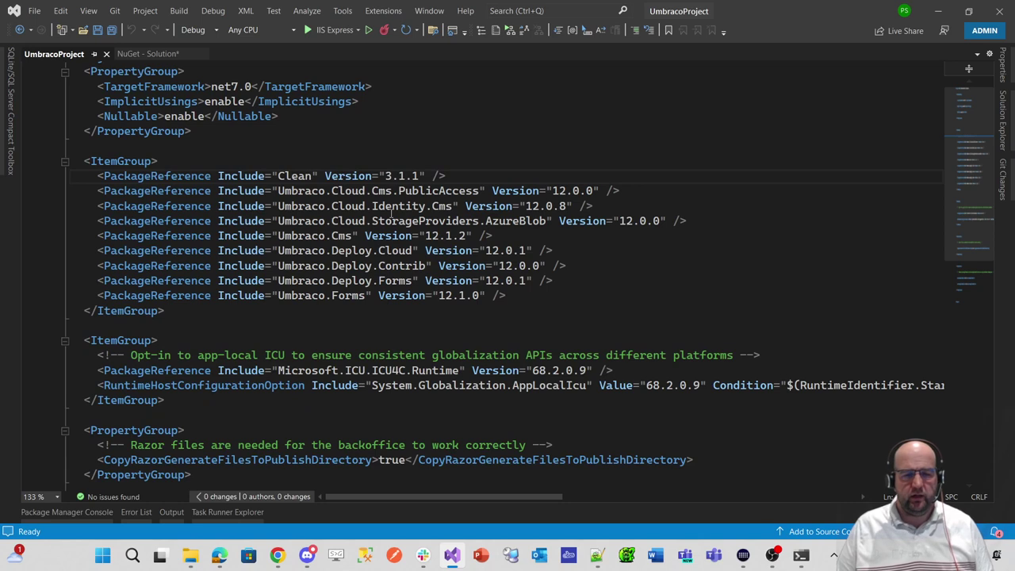
type(".Core")
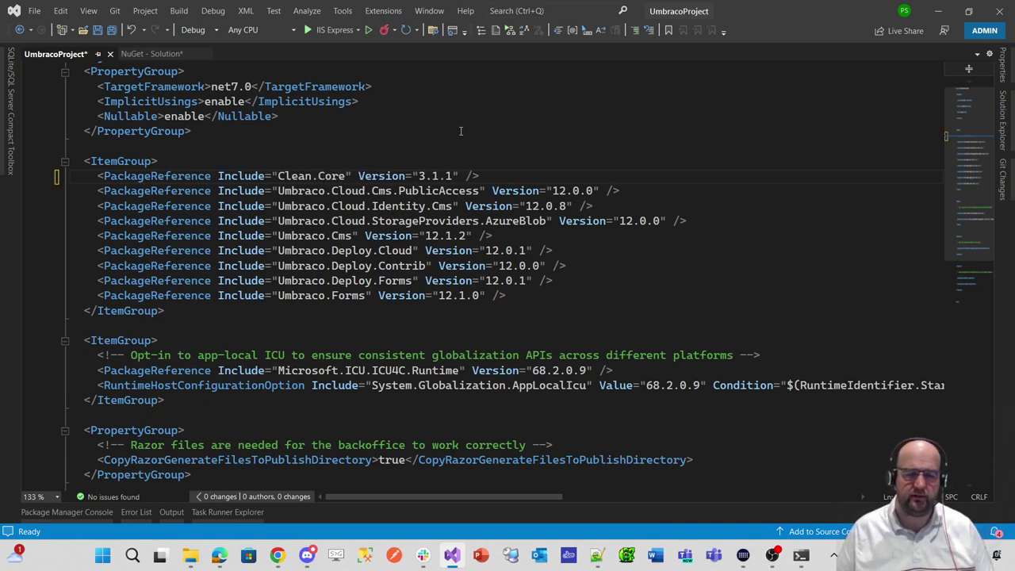
left_click_drag(277, 177, 349, 178)
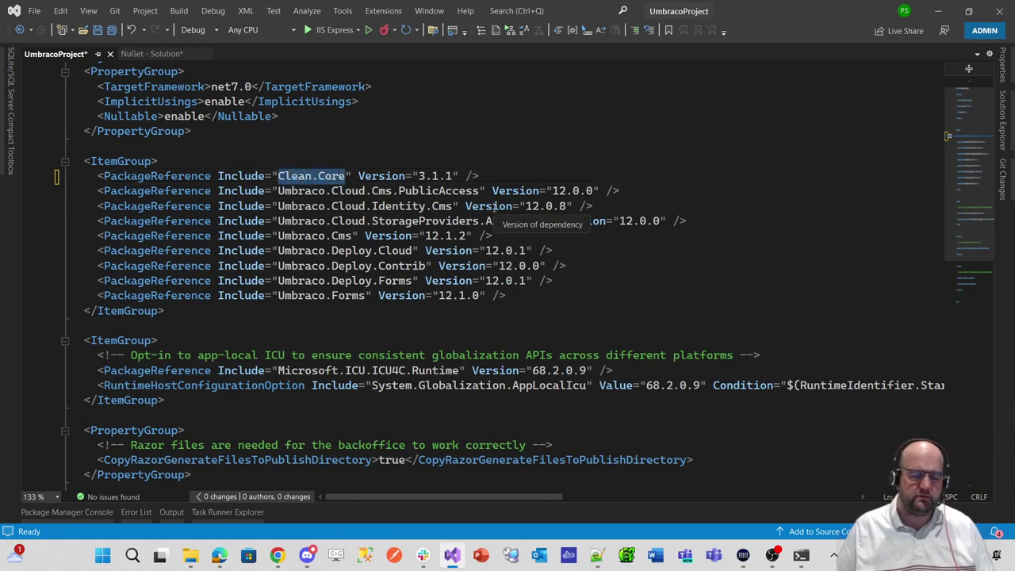
Cancel the Save As prompt and rebuild and run the site without debugging.
left_click(112, 29)
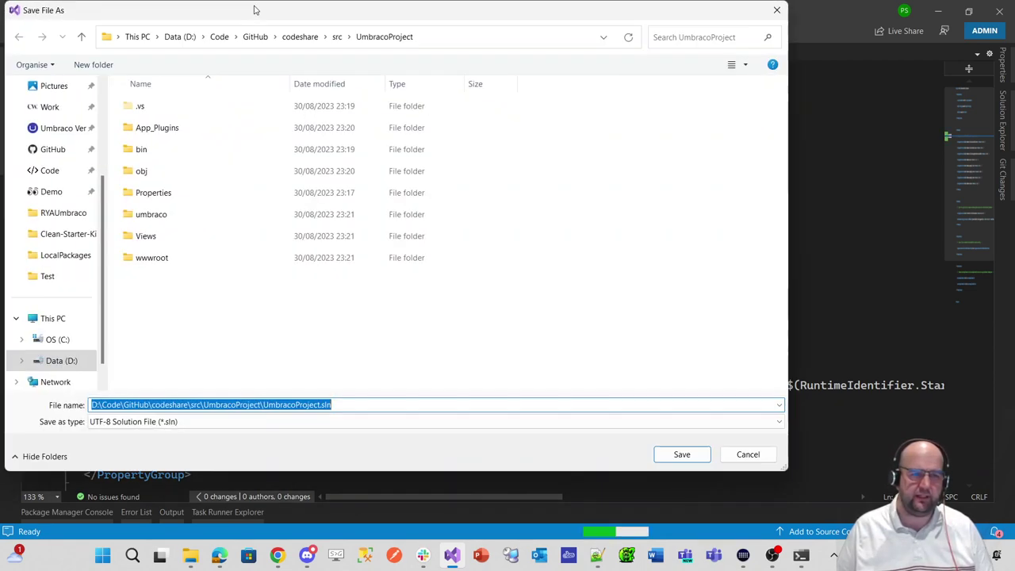
left_click(749, 454)
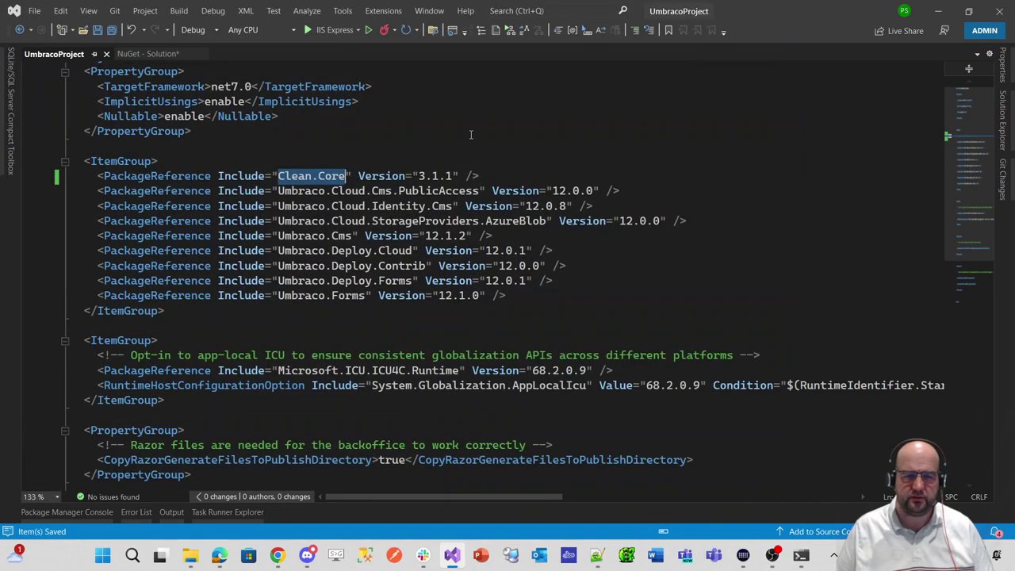
left_click(404, 175)
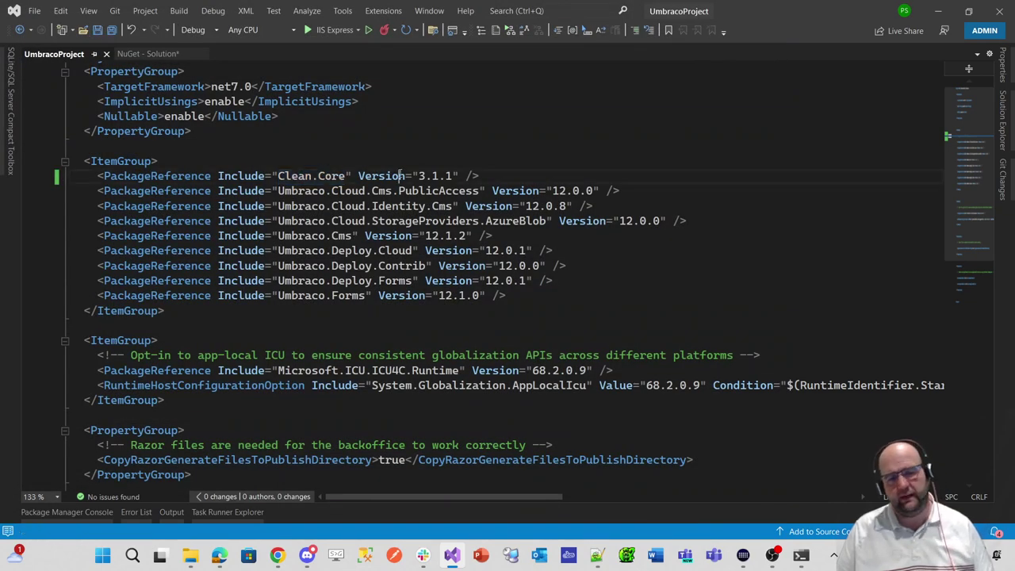
left_click(346, 176)
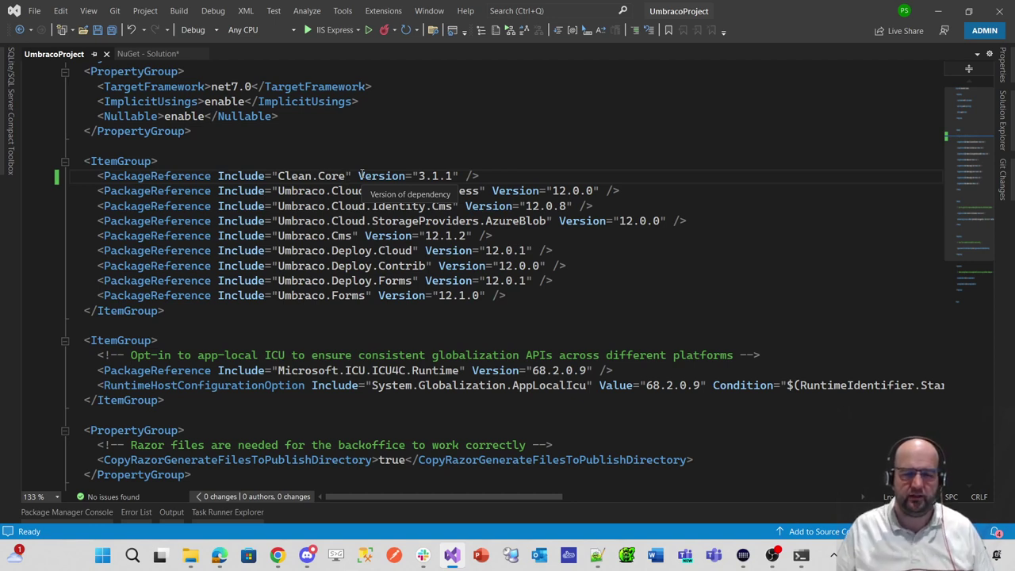
left_click(367, 30)
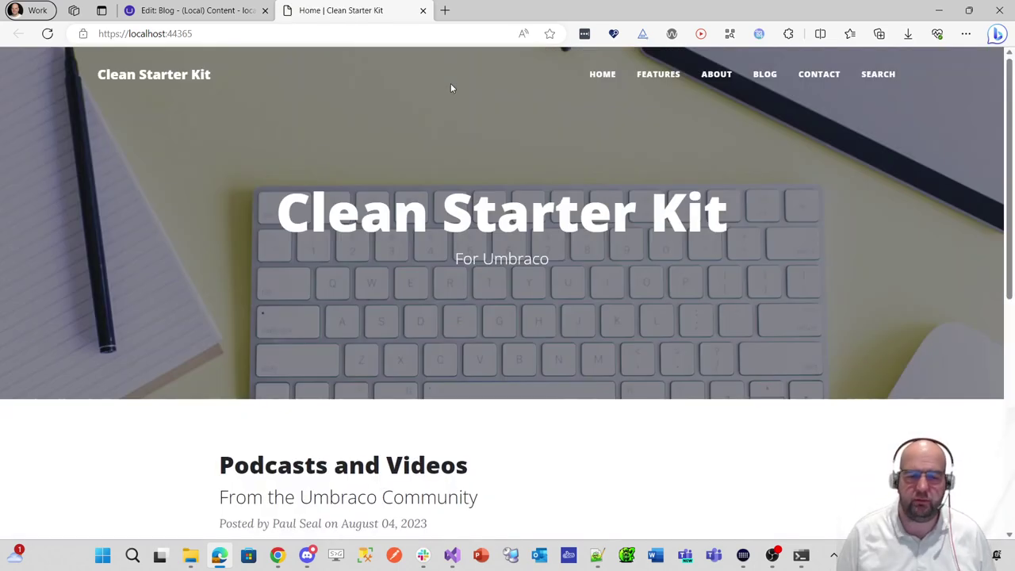
Open the local site's Features page, 'Features in this starter kit'.
scroll(535, 283, "down", 6)
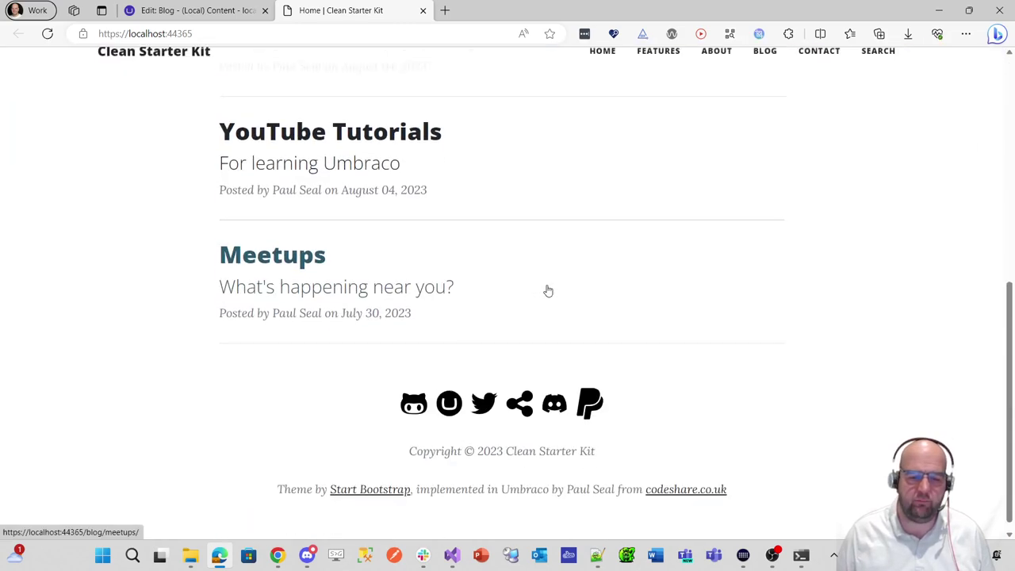
scroll(546, 291, "up", 5)
scroll(548, 292, "up", 1)
left_click(660, 75)
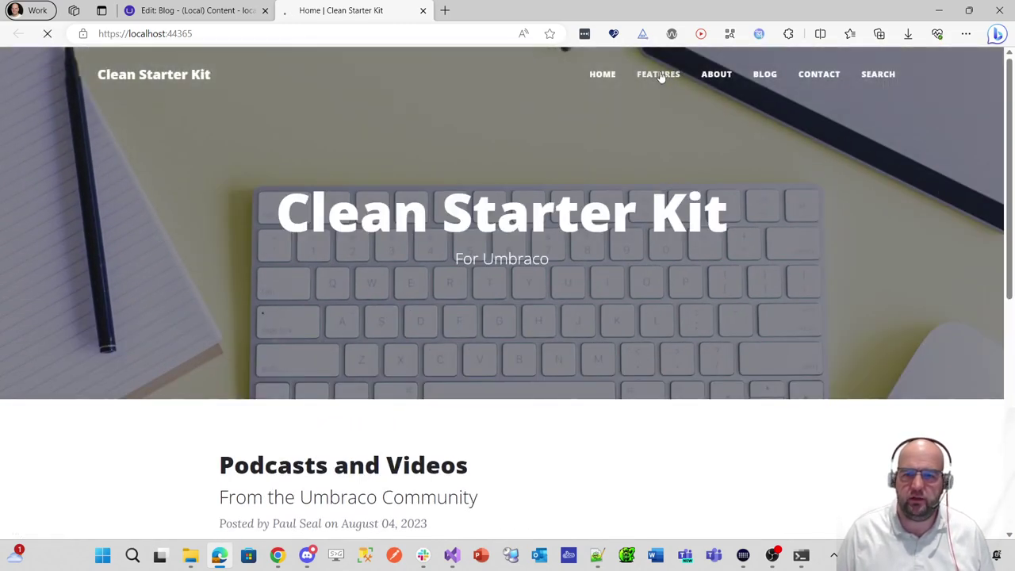
scroll(598, 193, "down", 5)
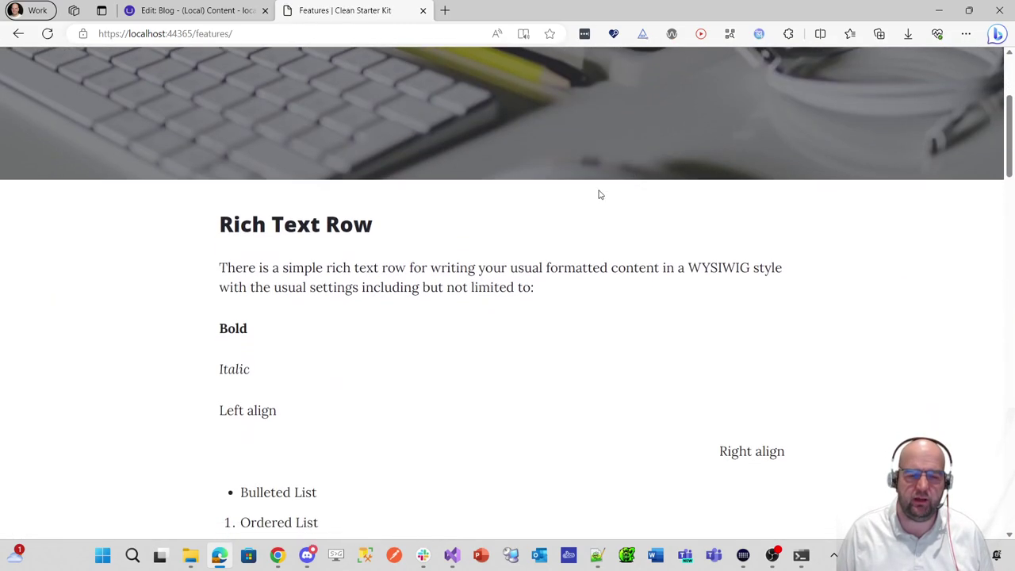
scroll(356, 163, "down", 2)
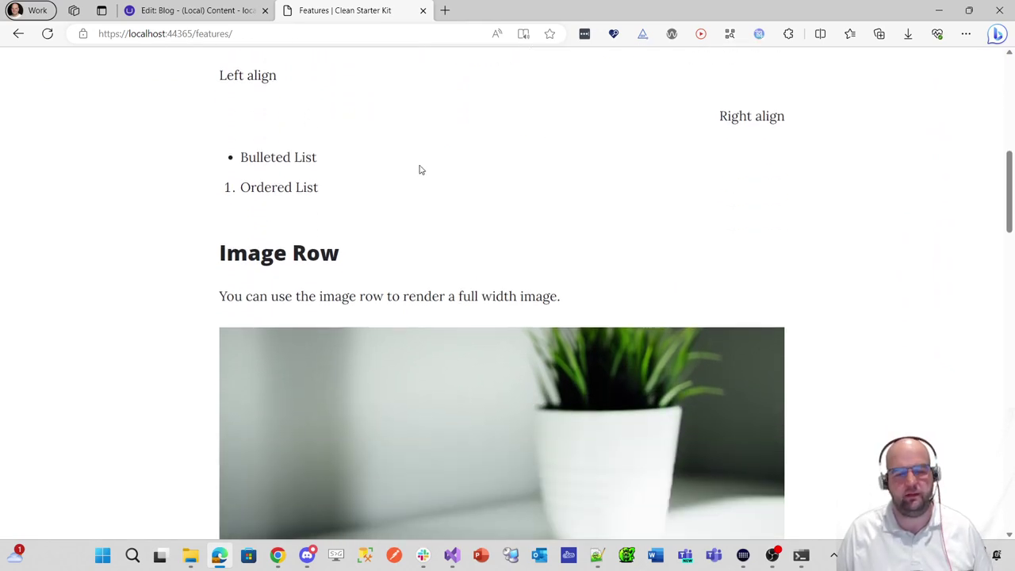
scroll(422, 159, "down", 9)
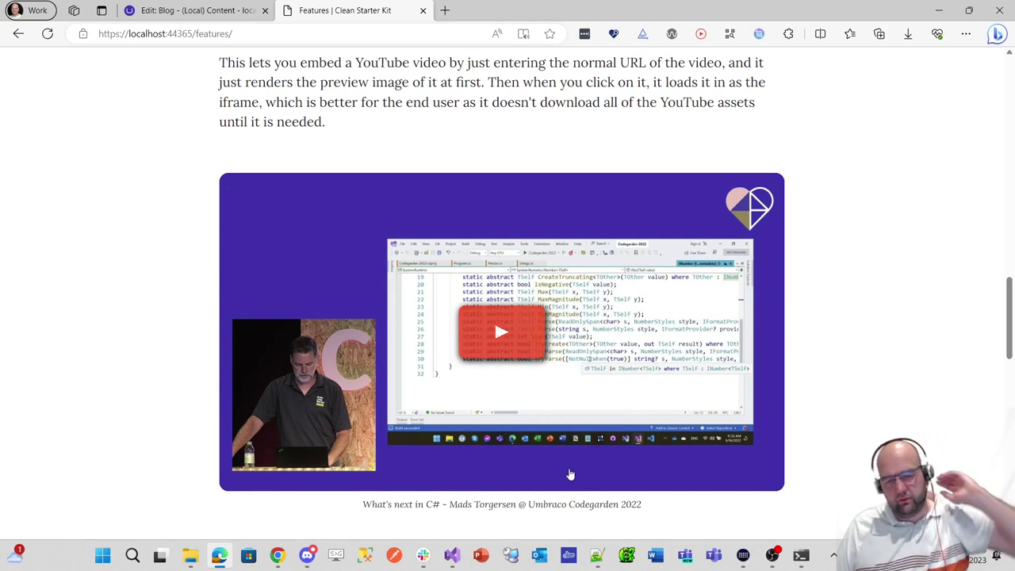
Play and pause the embedded YouTube video, then copy the code snippet.
left_click(512, 336)
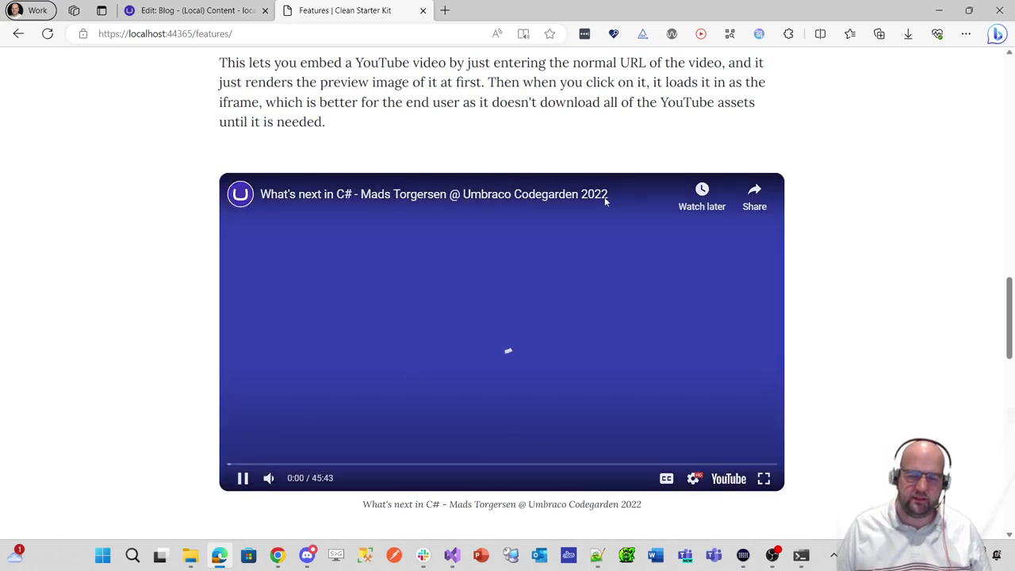
left_click(243, 478)
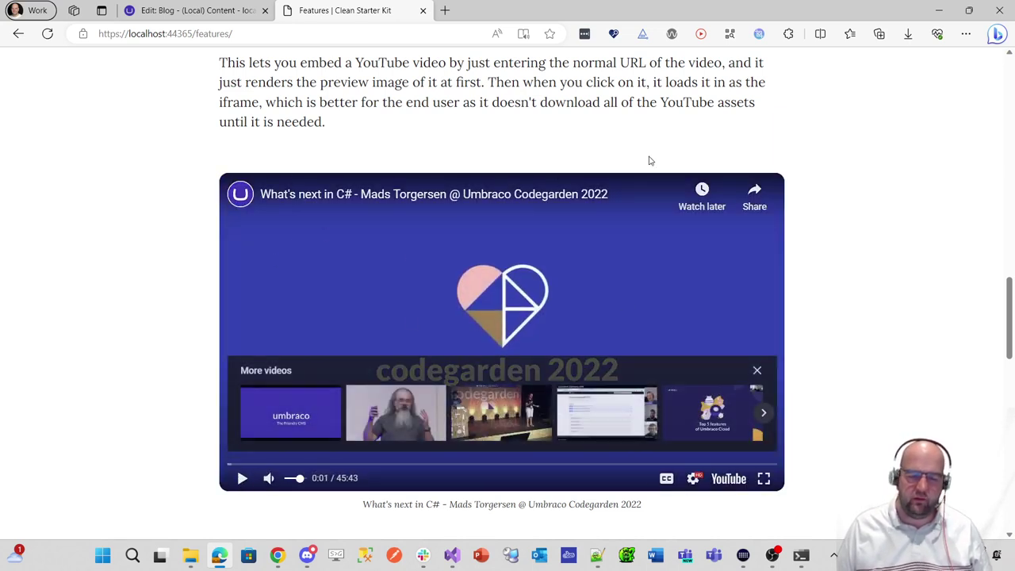
scroll(911, 277, "down", 6)
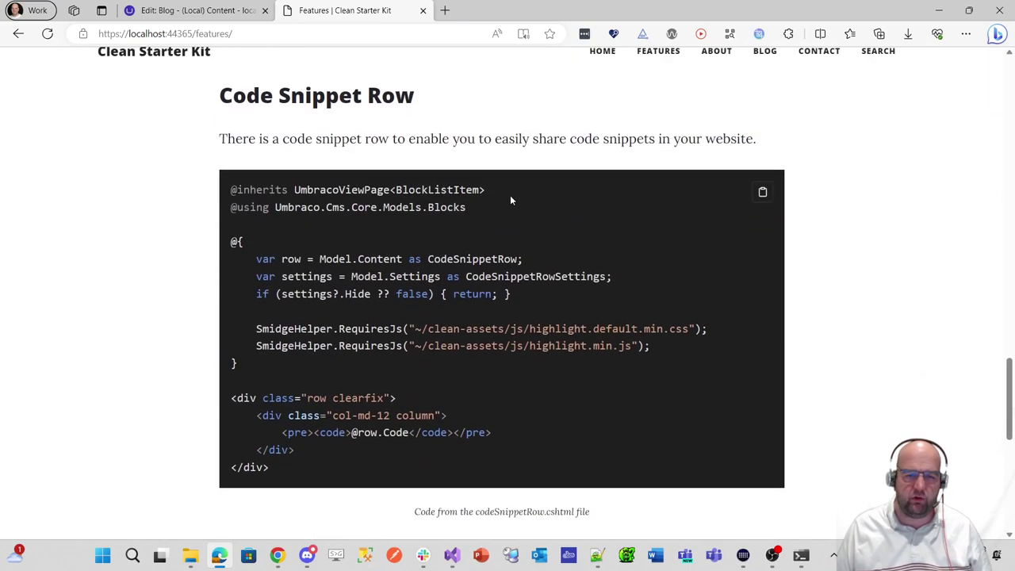
scroll(511, 199, "up", 1)
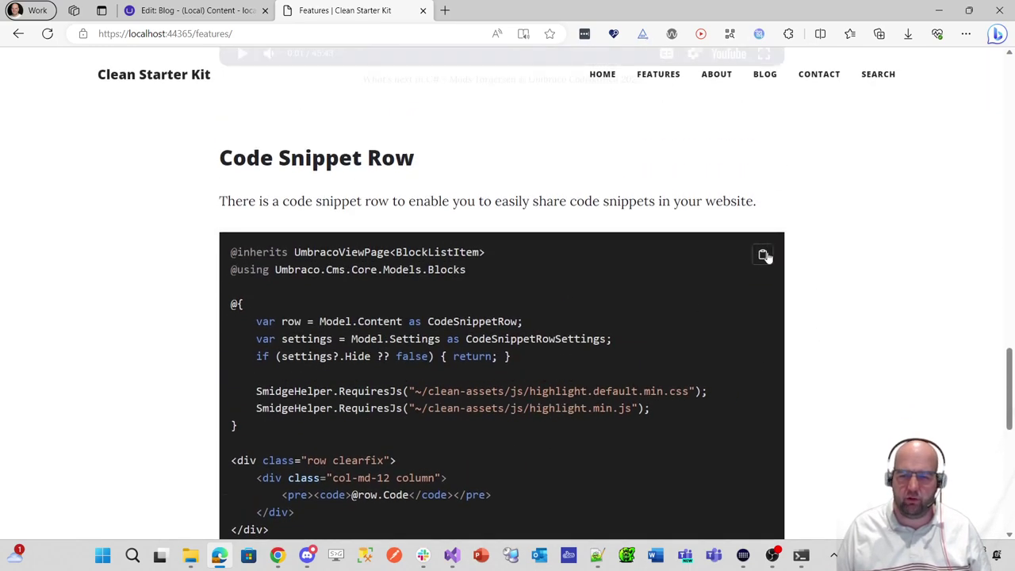
left_click(764, 255)
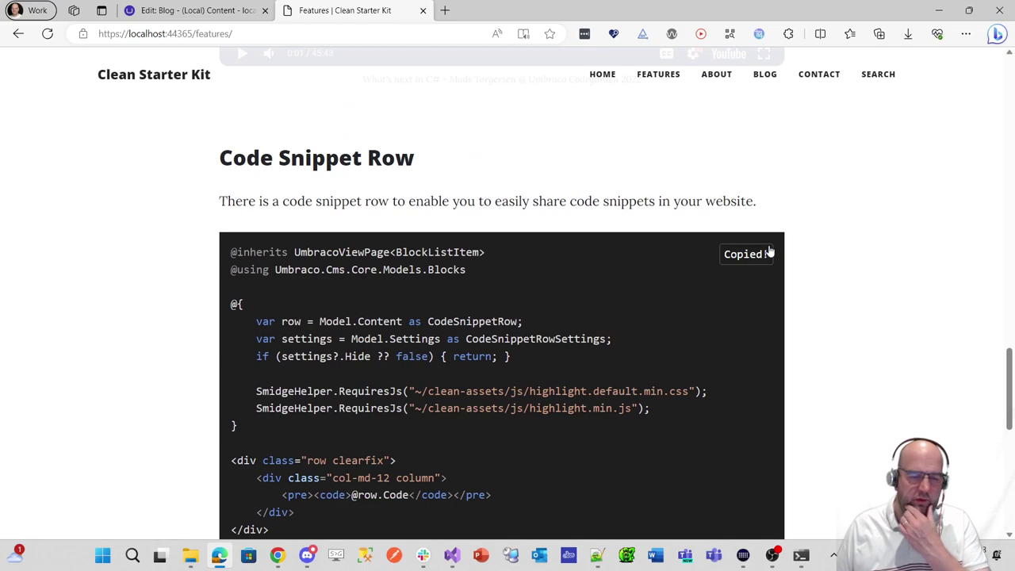
Advance the image carousel to the keyboard and notebook pictures.
scroll(737, 304, "down", 2)
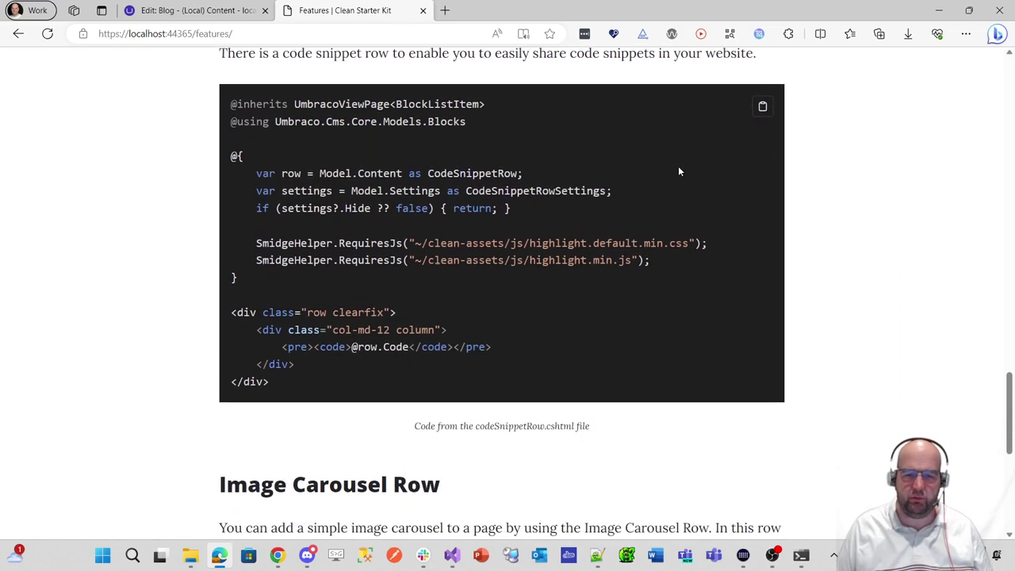
scroll(679, 171, "down", 5)
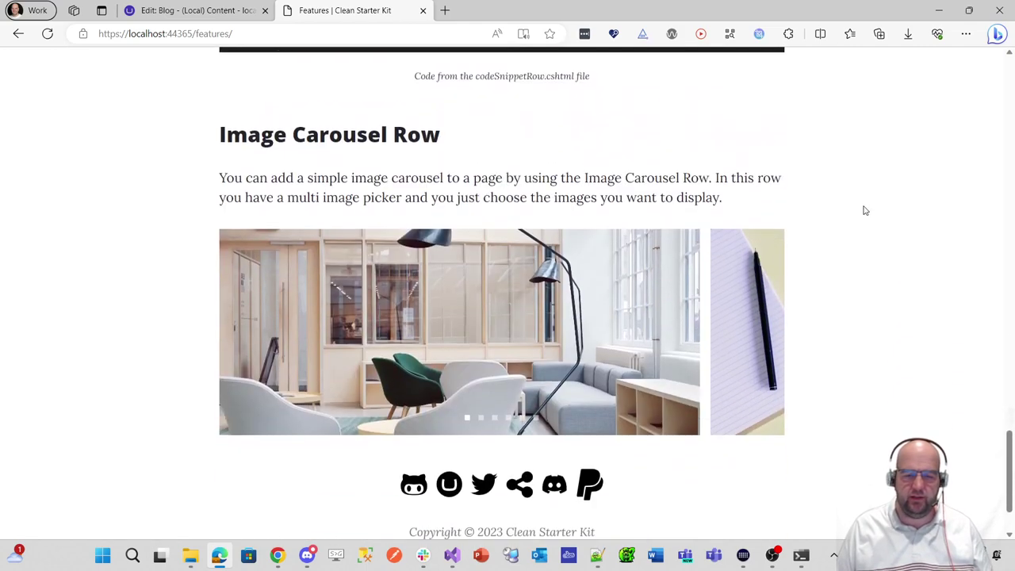
left_click(766, 337)
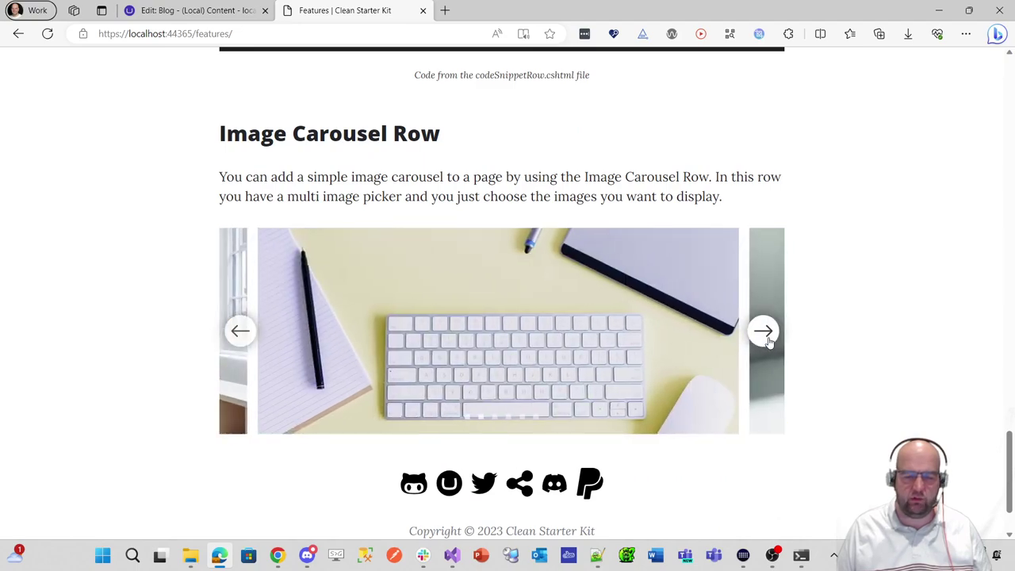
left_click(765, 336)
scroll(769, 340, "up", 15)
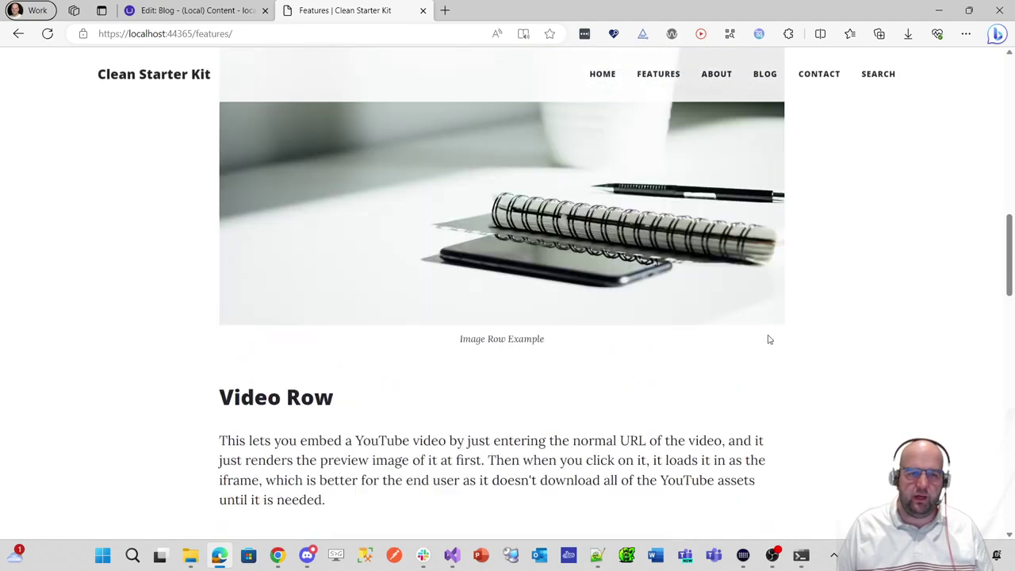
scroll(768, 339, "up", 10)
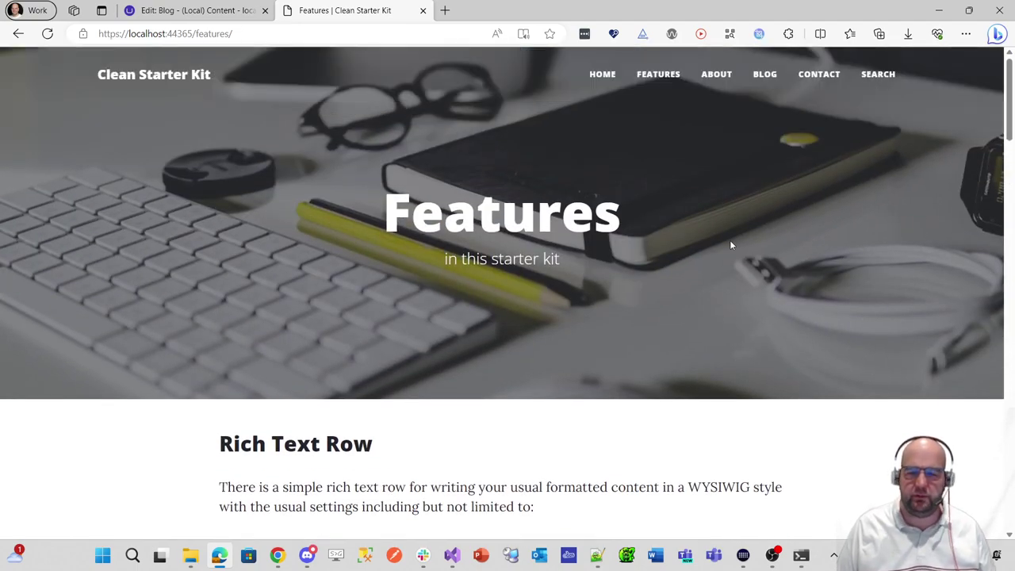
Create an Article List page named 'Dev Diary' under Home and save and publish it.
left_click(194, 10)
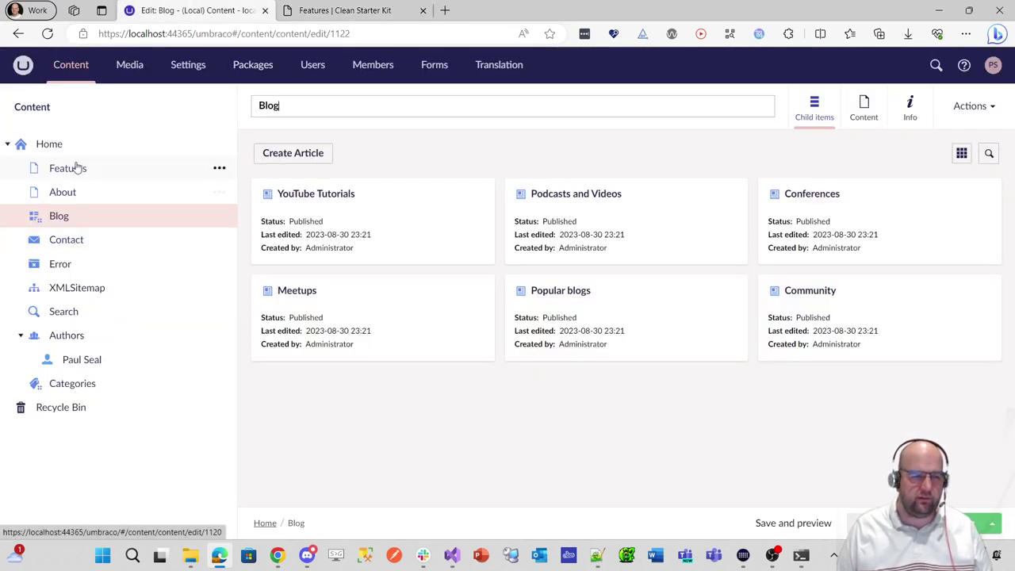
left_click(219, 143)
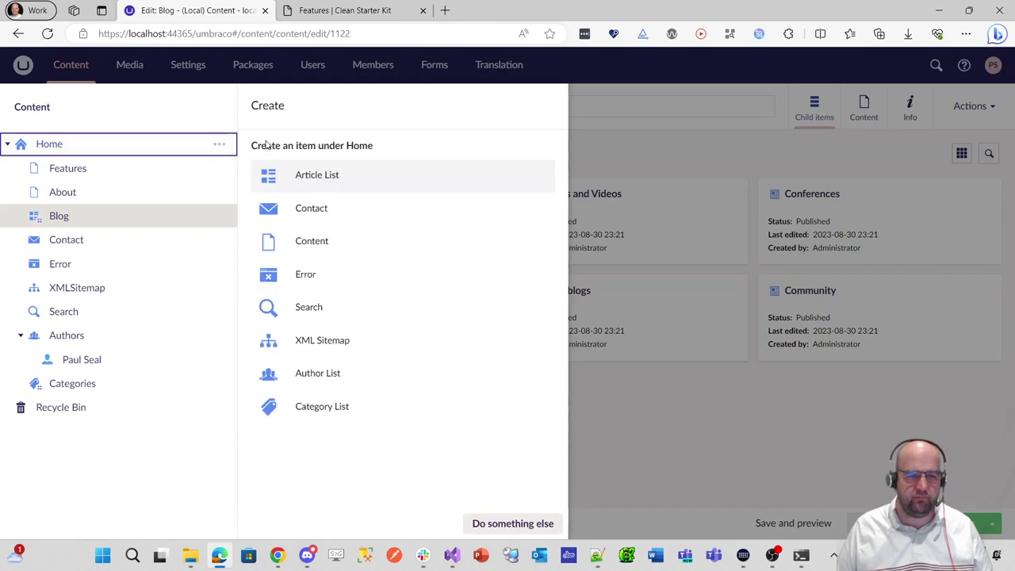
left_click(333, 182)
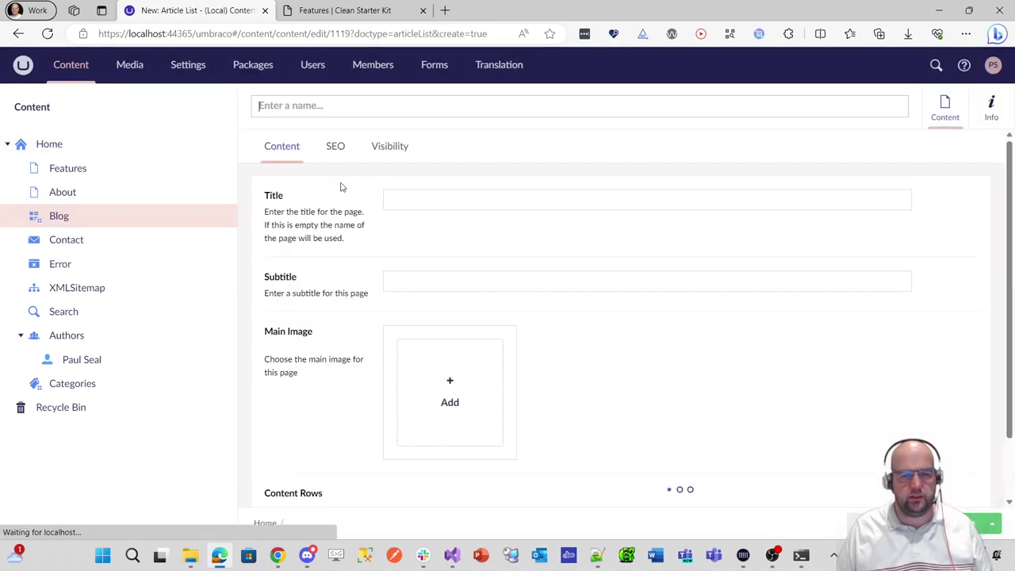
type("Dev Diary")
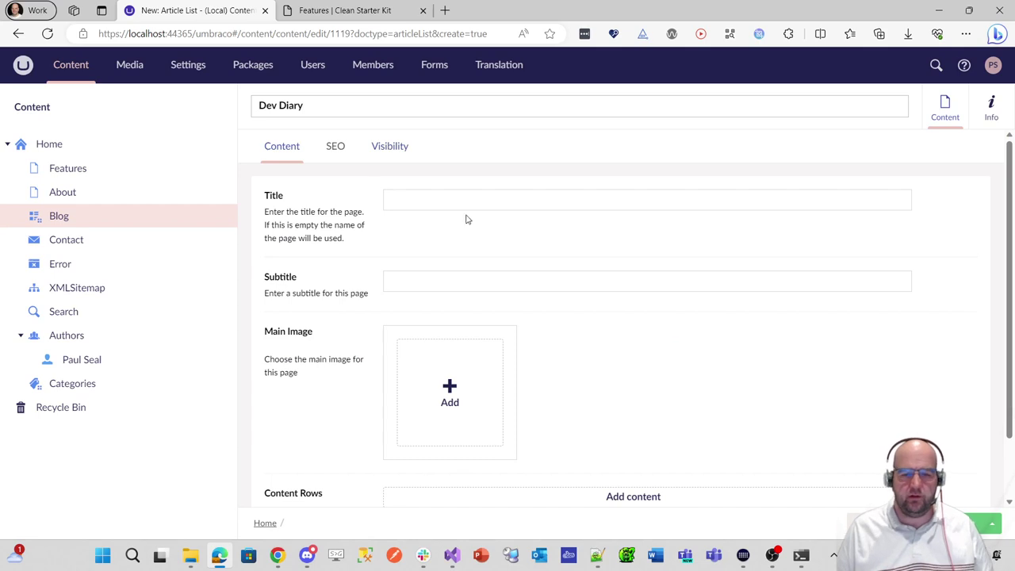
scroll(762, 329, "down", 1)
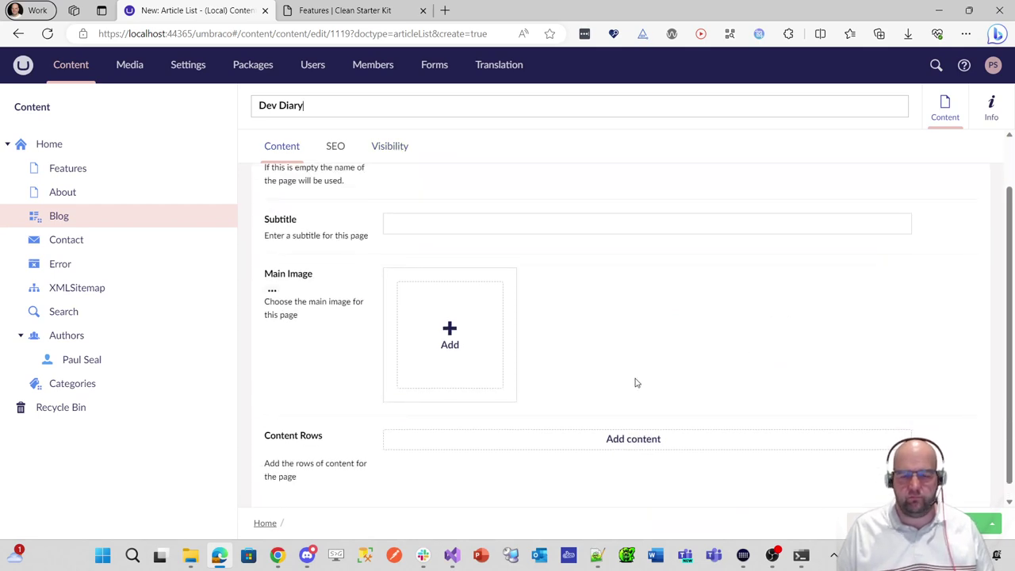
scroll(748, 485, "up", 1)
left_click(920, 524)
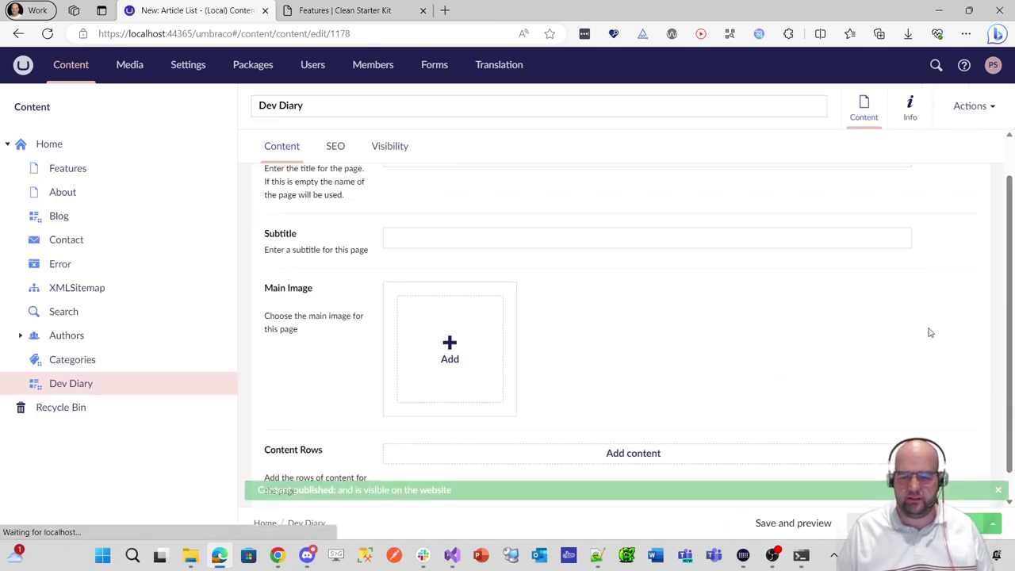
Create a new Article 'My First Diary Entry' under Dev Diary, dated 30 August 2023.
left_click(220, 387)
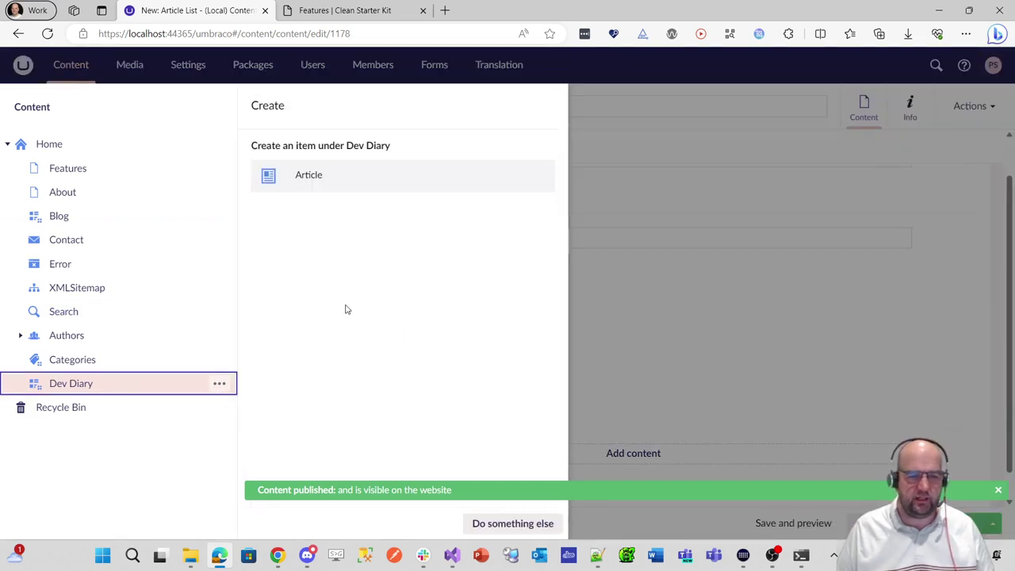
left_click(334, 174)
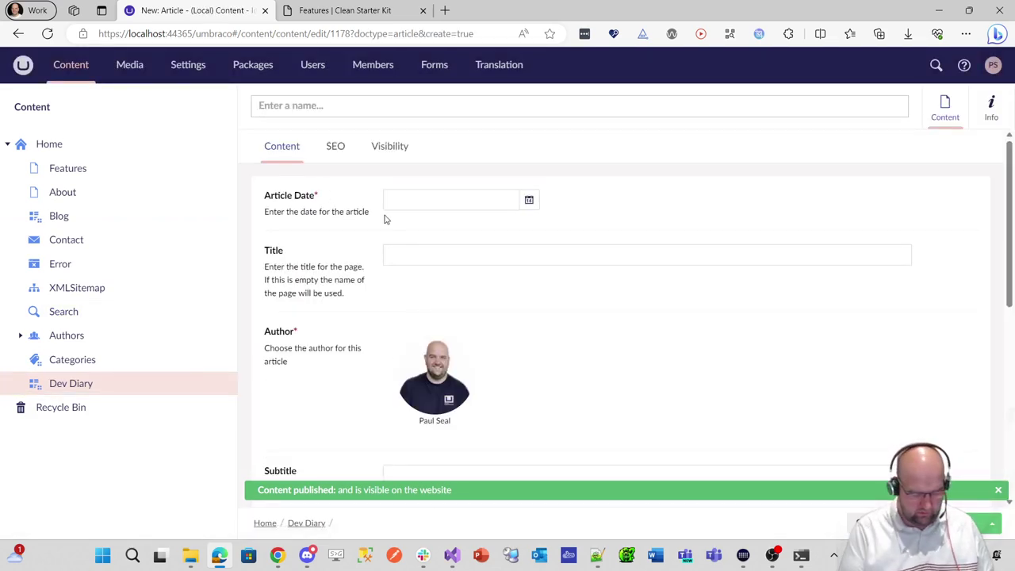
type("My First")
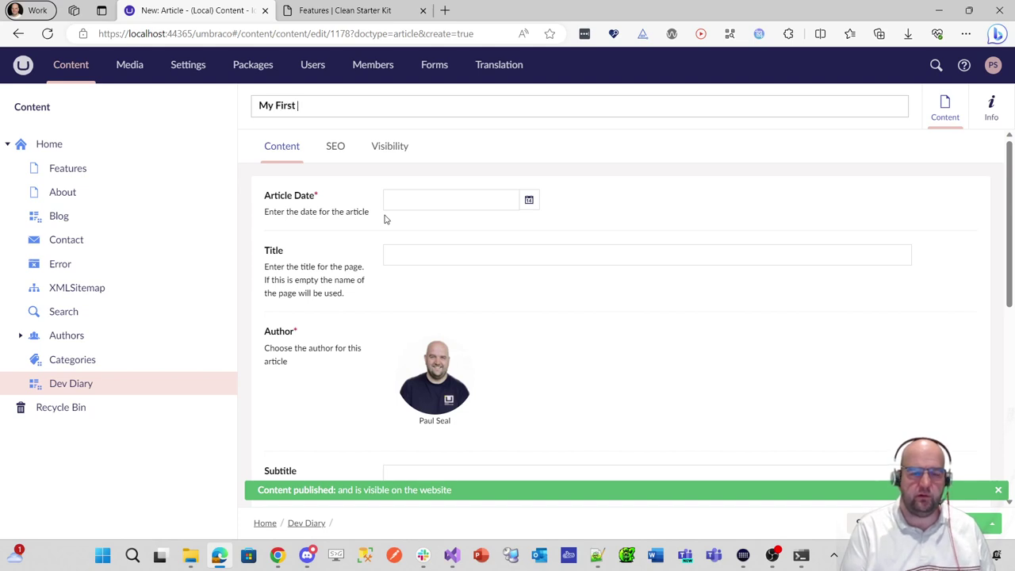
type(" Diary Entry")
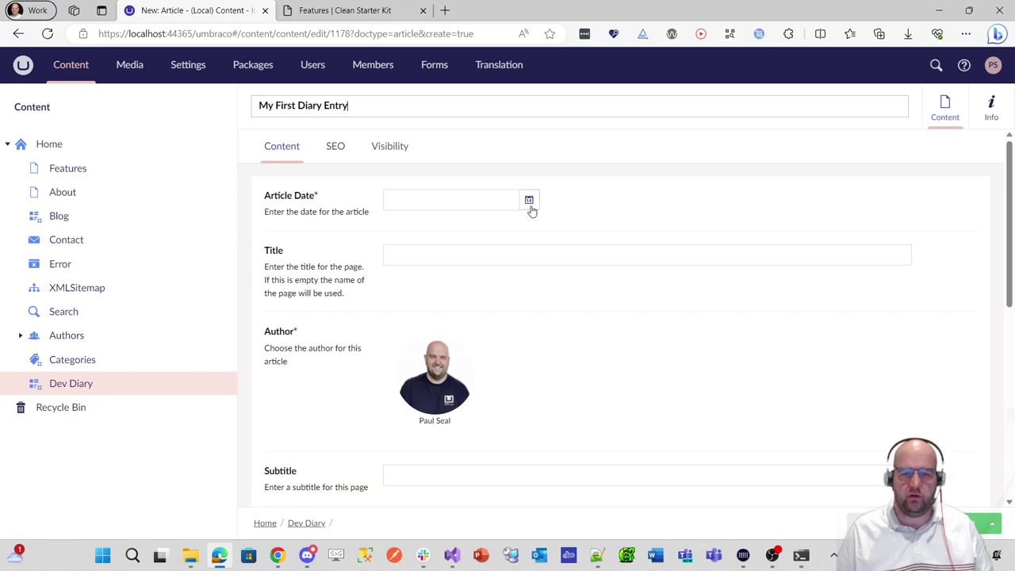
left_click(530, 204)
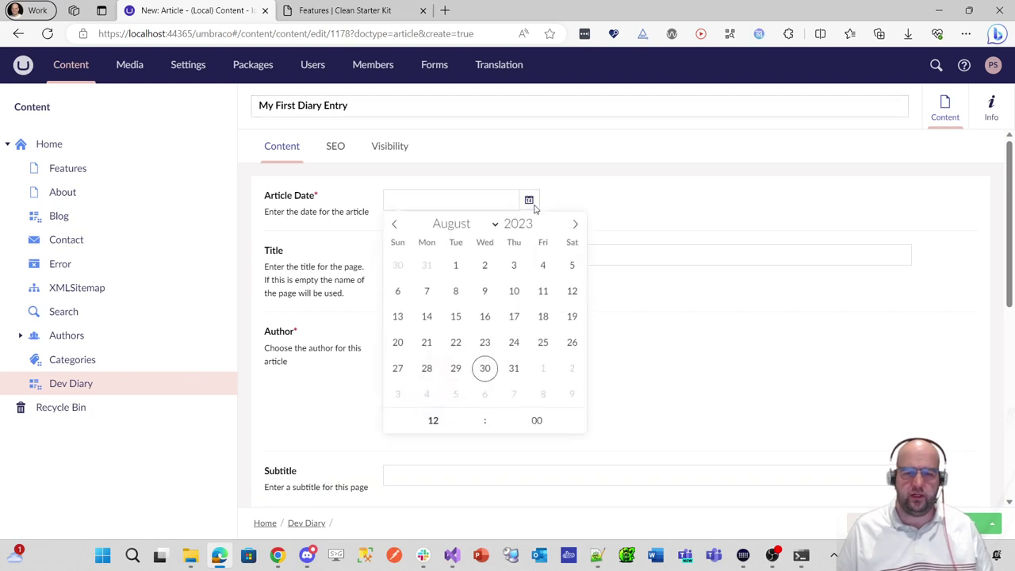
left_click(485, 369)
left_click(689, 315)
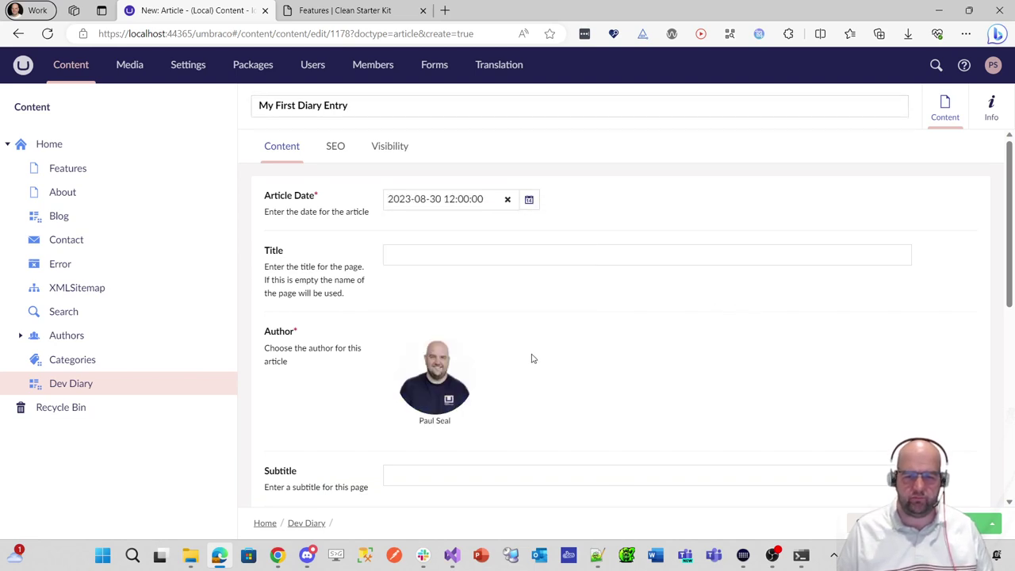
Scroll down the article form to Main Image and open its media picker.
scroll(533, 357, "down", 2)
scroll(544, 403, "down", 2)
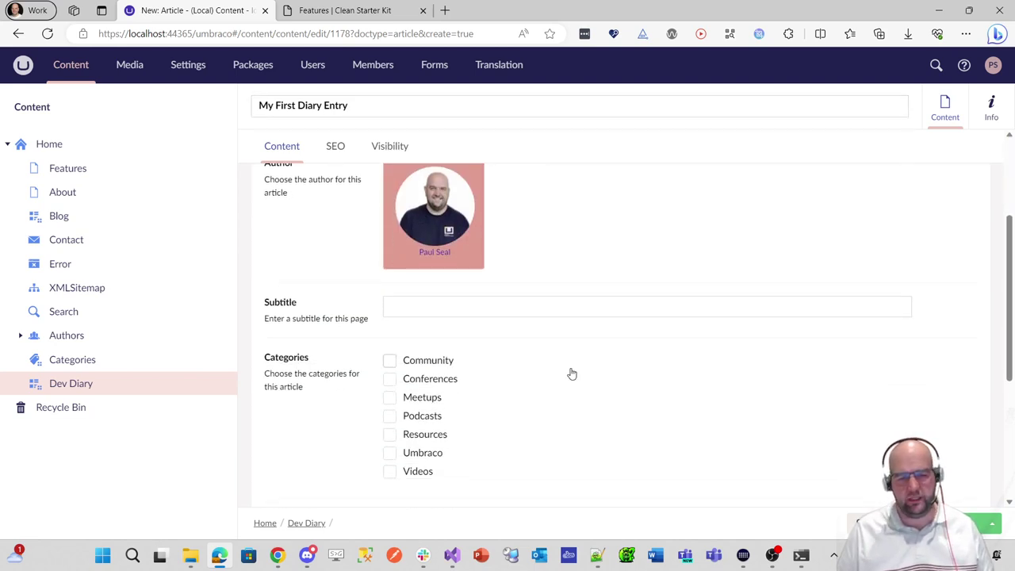
scroll(476, 339, "down", 2)
scroll(471, 320, "down", 1)
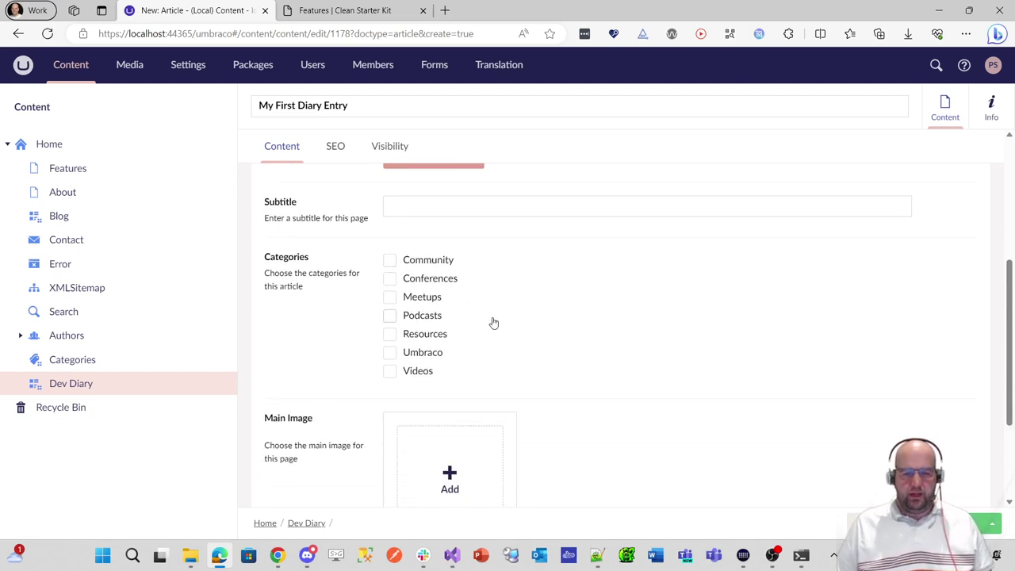
scroll(421, 357, "down", 1)
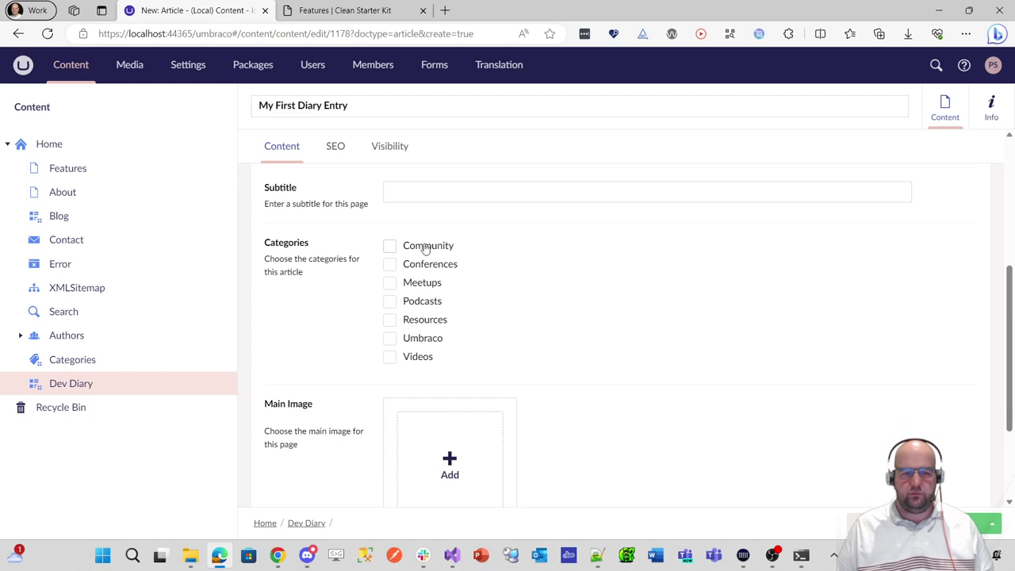
scroll(427, 251, "down", 3)
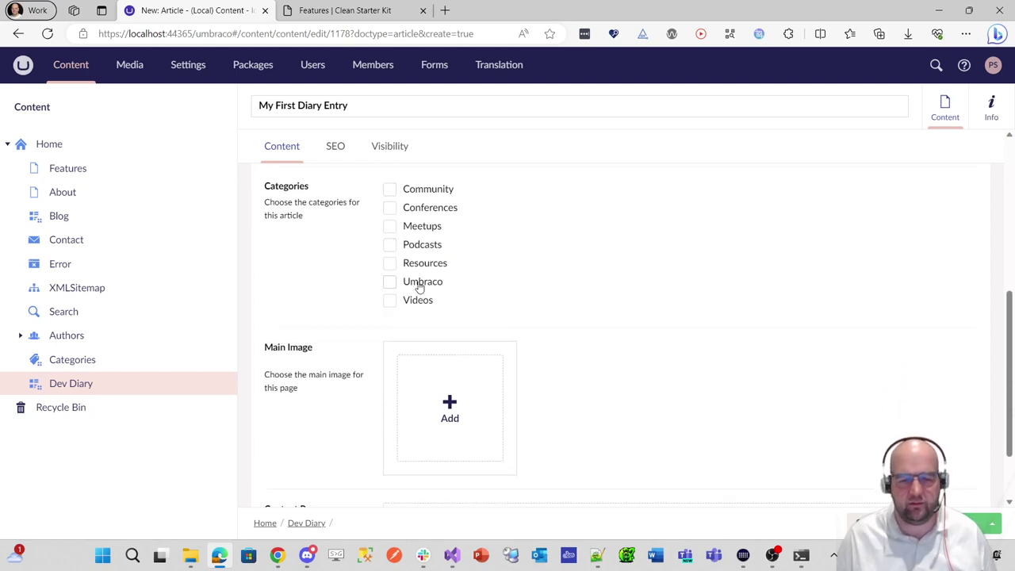
scroll(446, 322, "down", 5)
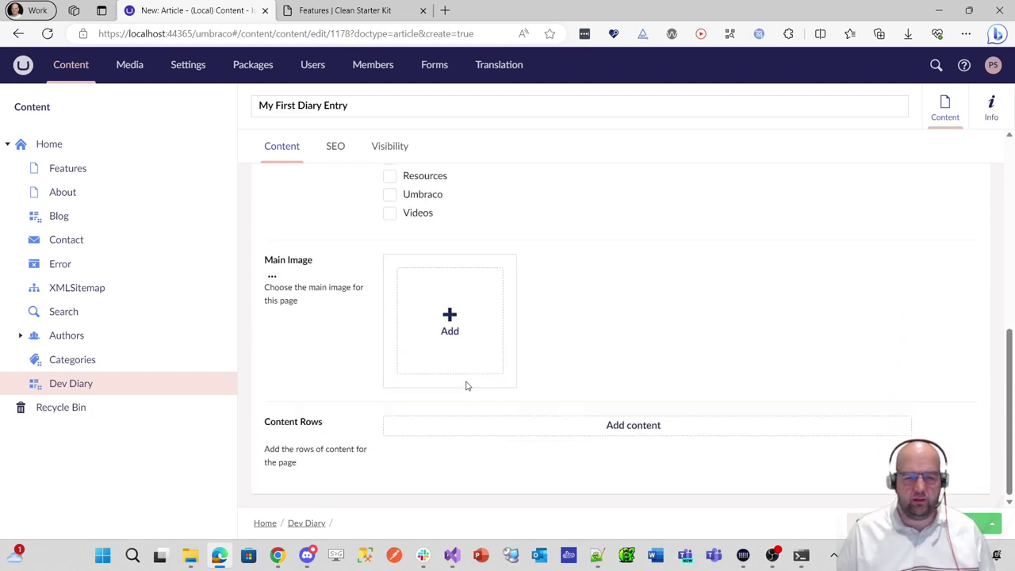
left_click(459, 316)
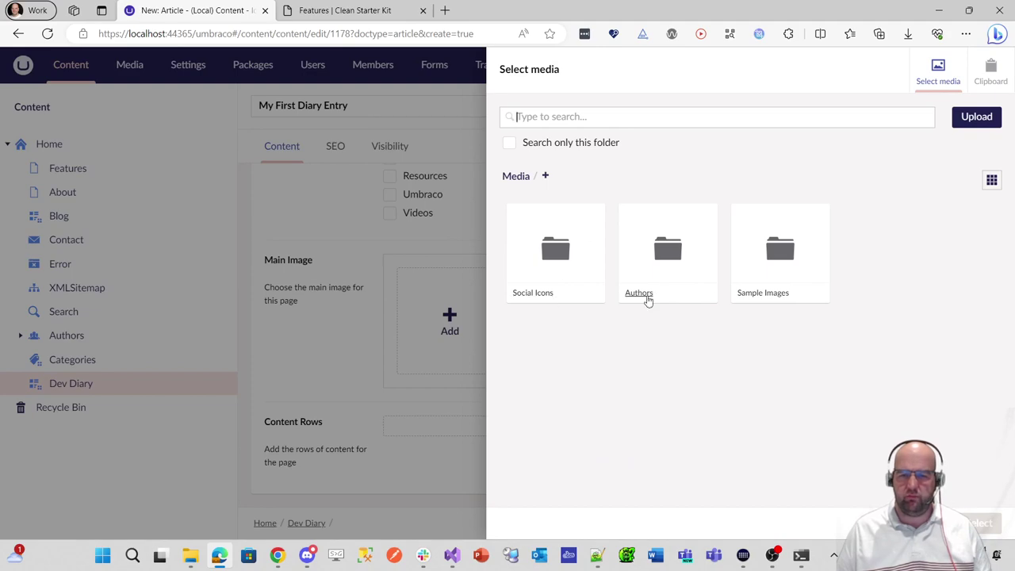
Choose the desktop notebook photo from the Sample Images folder as the article's Main Image.
left_click(763, 297)
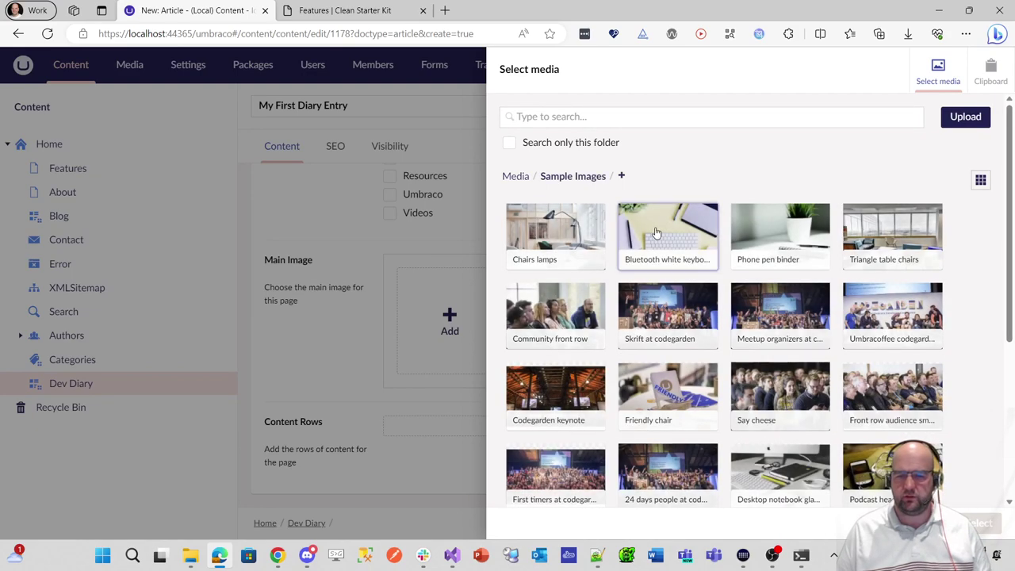
scroll(906, 289, "down", 1)
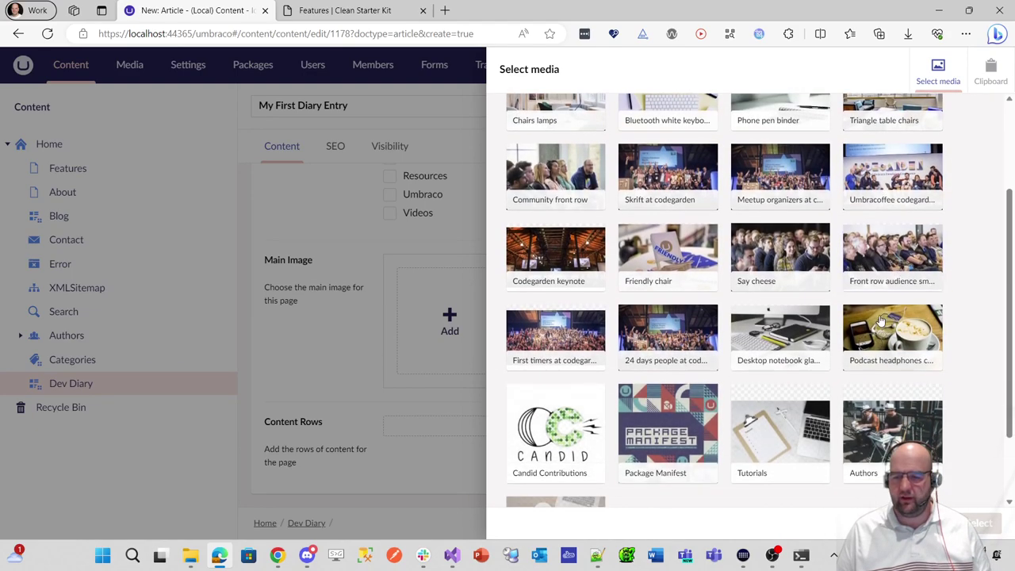
scroll(881, 319, "down", 1)
scroll(714, 333, "down", 1)
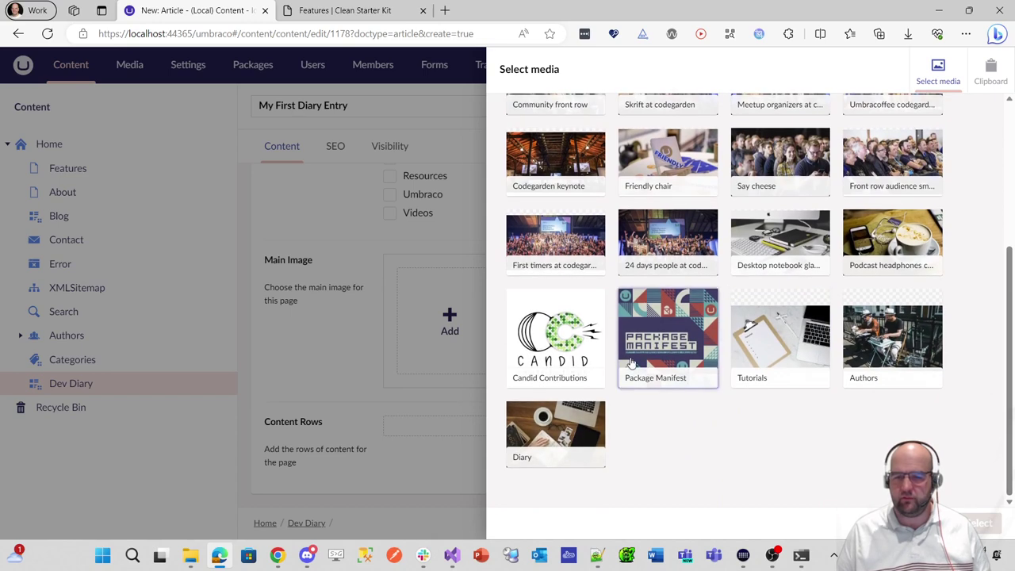
scroll(794, 327, "up", 3)
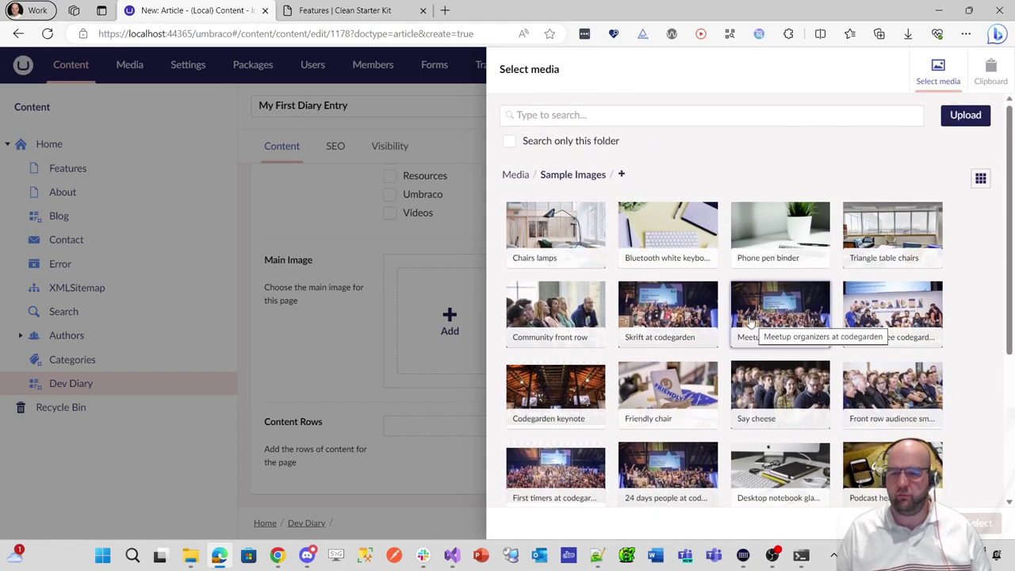
scroll(692, 259, "down", 2)
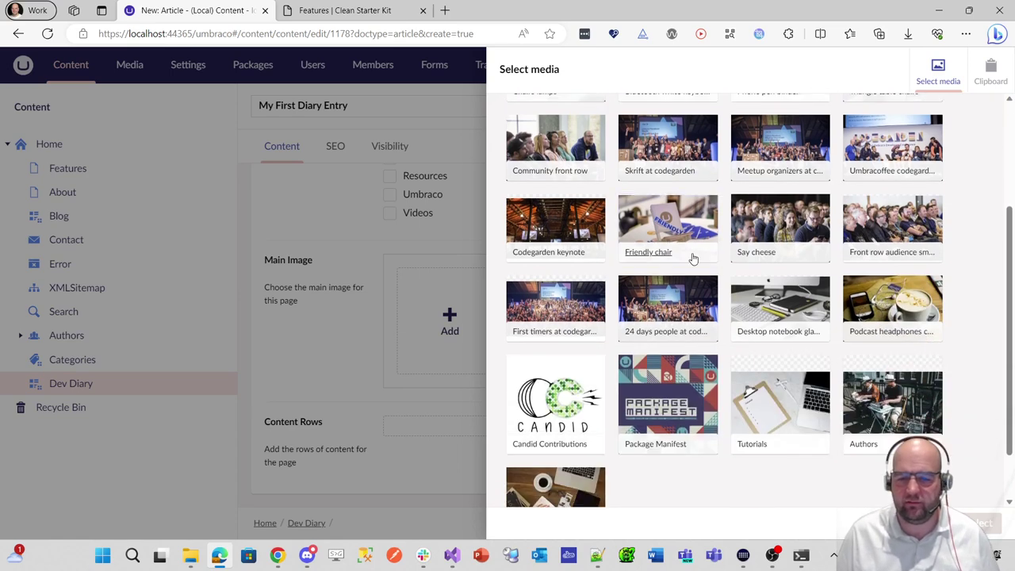
left_click(782, 290)
left_click(984, 523)
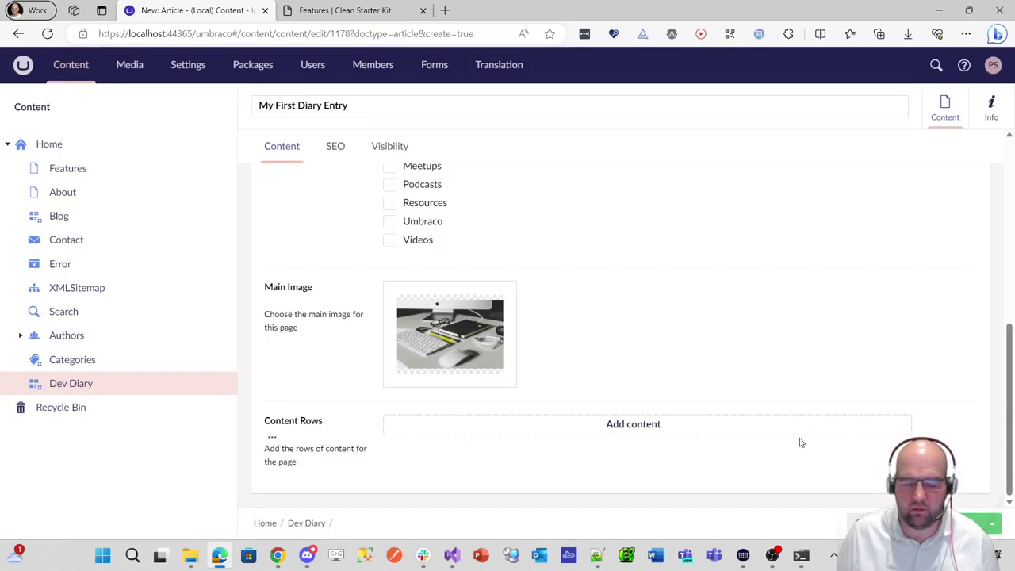
Add a Rich Text Row reading 'This is my first diary entry using Clean Starter Kit'.
left_click(658, 426)
left_click(757, 182)
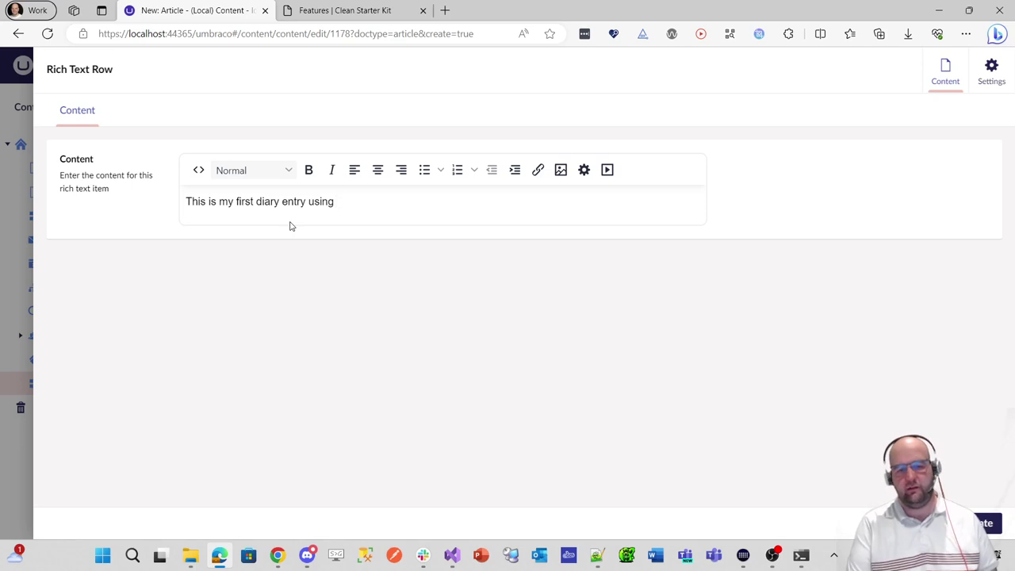
type("ean Starter Kit")
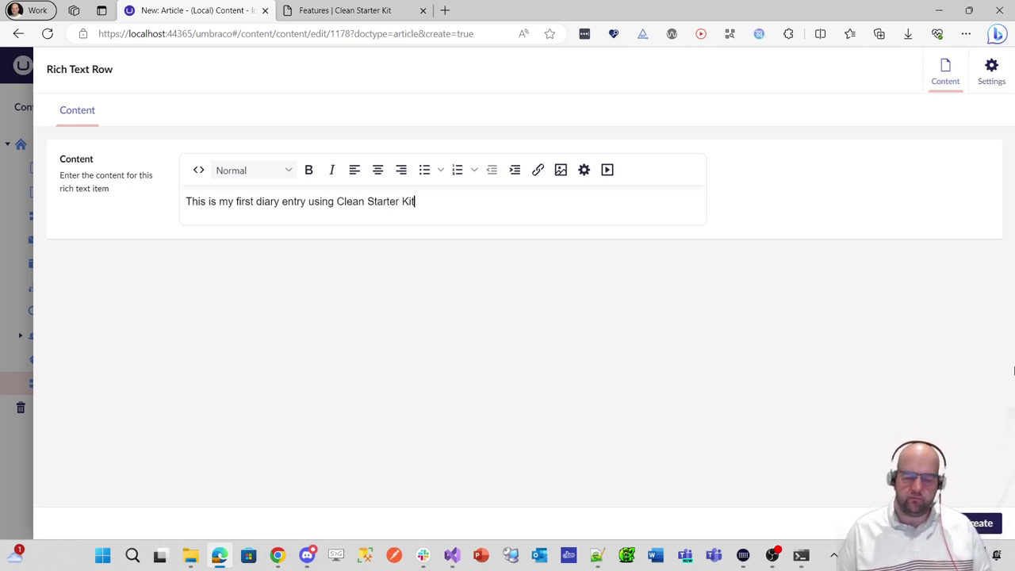
left_click(979, 522)
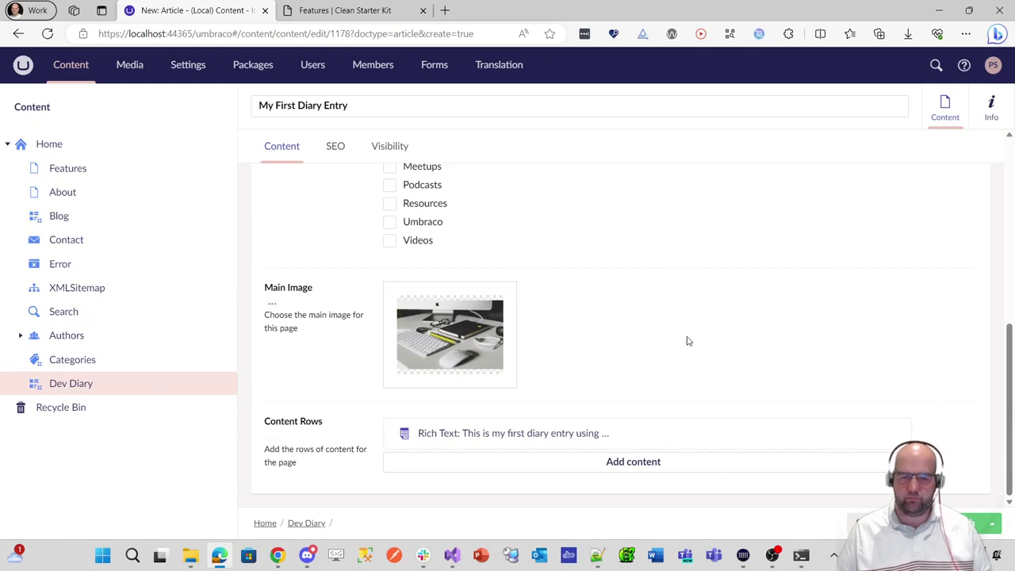
scroll(689, 341, "up", 10)
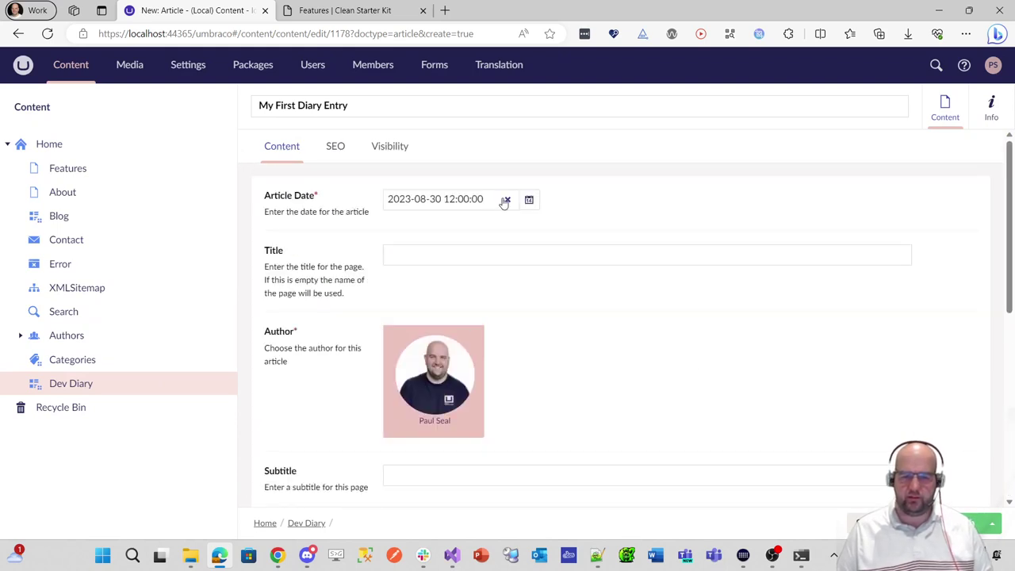
Change the Article Date time to 23:25:00 and save and publish My First Diary Entry.
left_click(476, 199)
left_click_drag(483, 199, 443, 199)
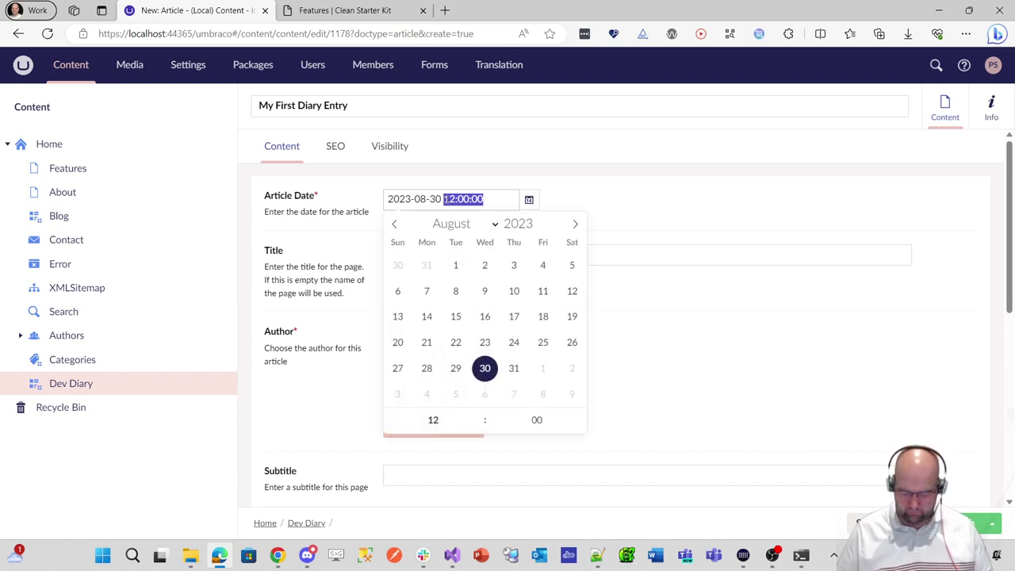
type("23:25")
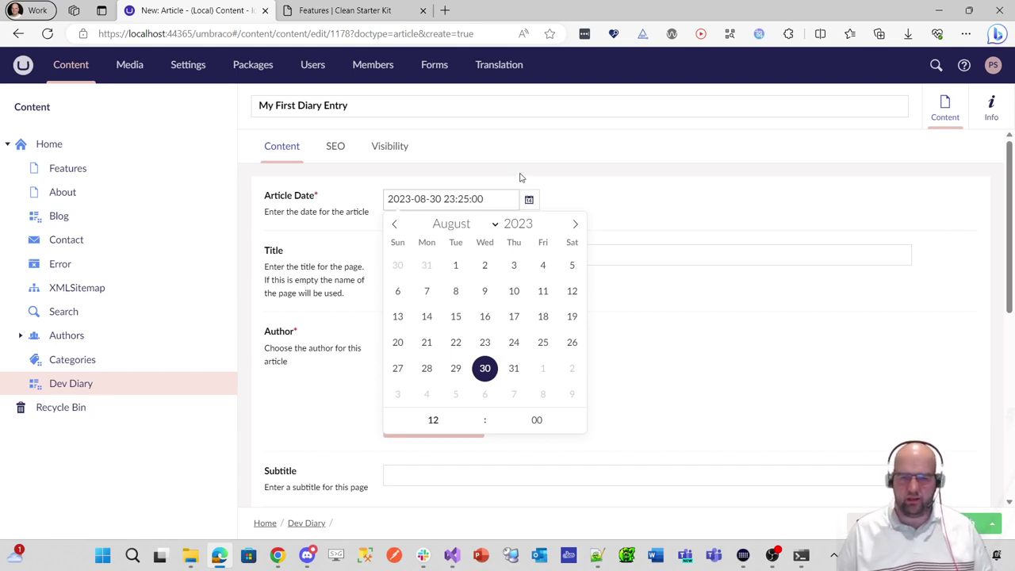
left_click(565, 189)
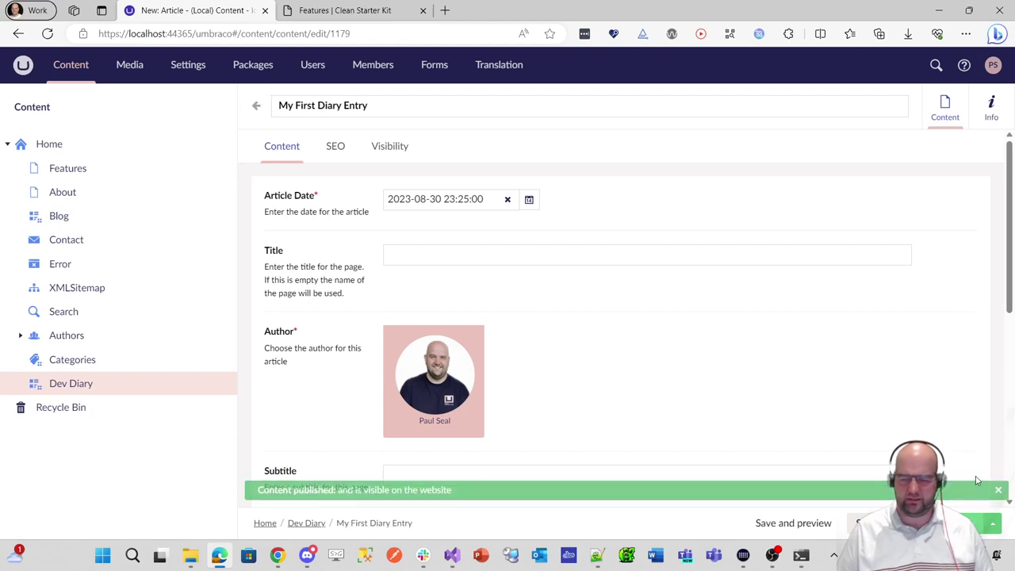
left_click(65, 384)
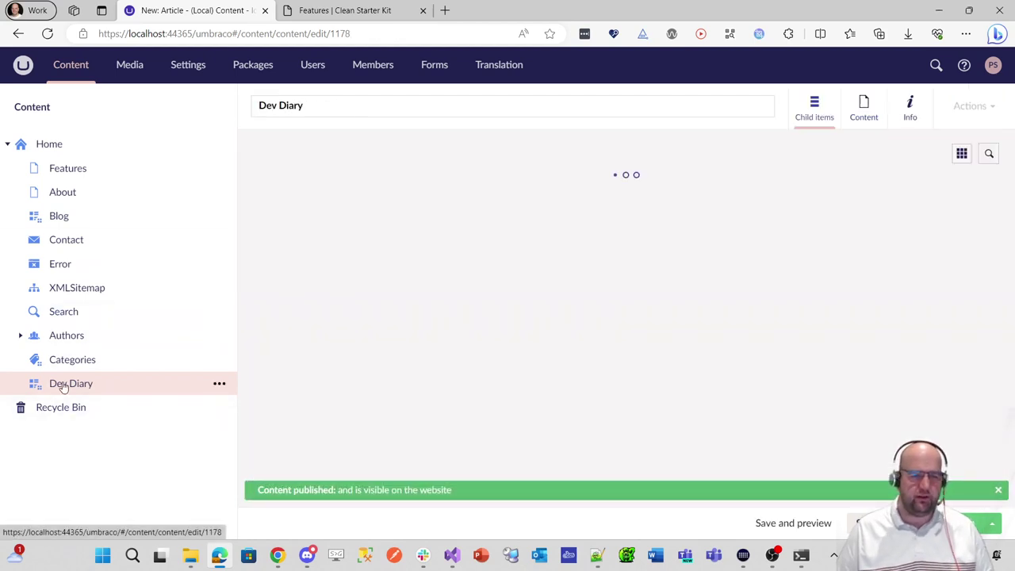
Set Dev Diary's Show Full Article On List Page to Yes under Visibility and publish it.
left_click(863, 115)
left_click(387, 149)
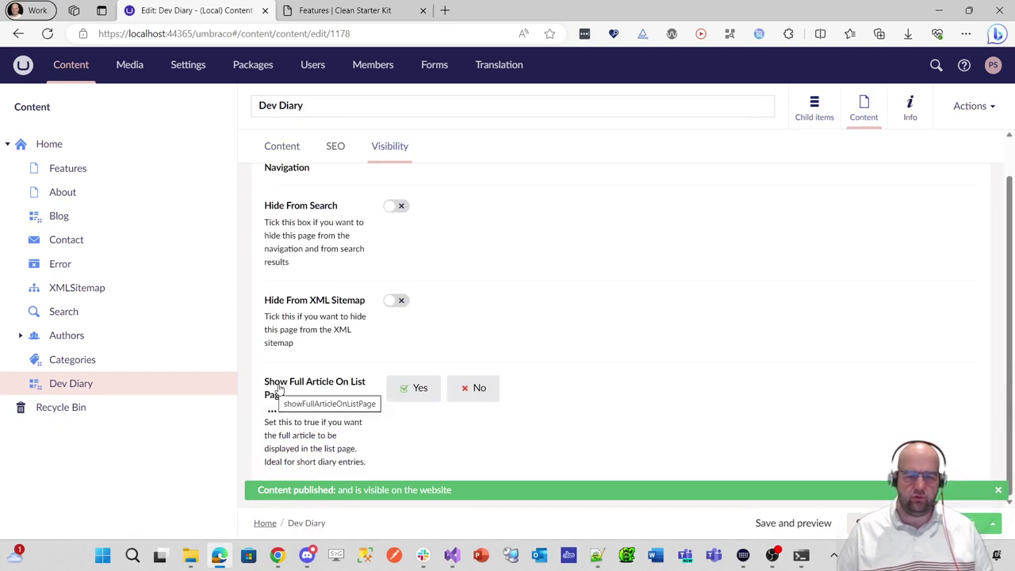
left_click(418, 389)
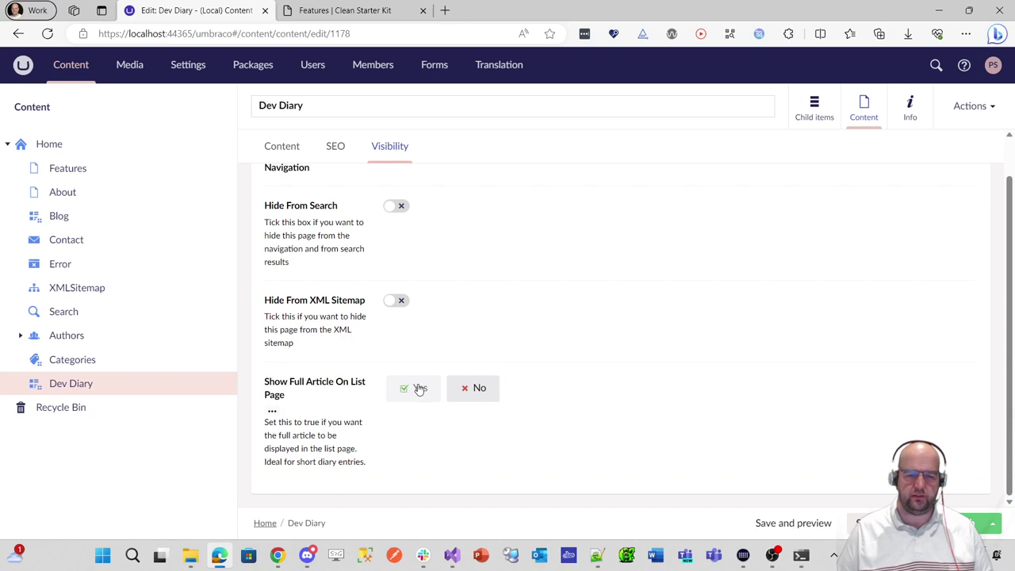
left_click(420, 388)
key("ctrl+p")
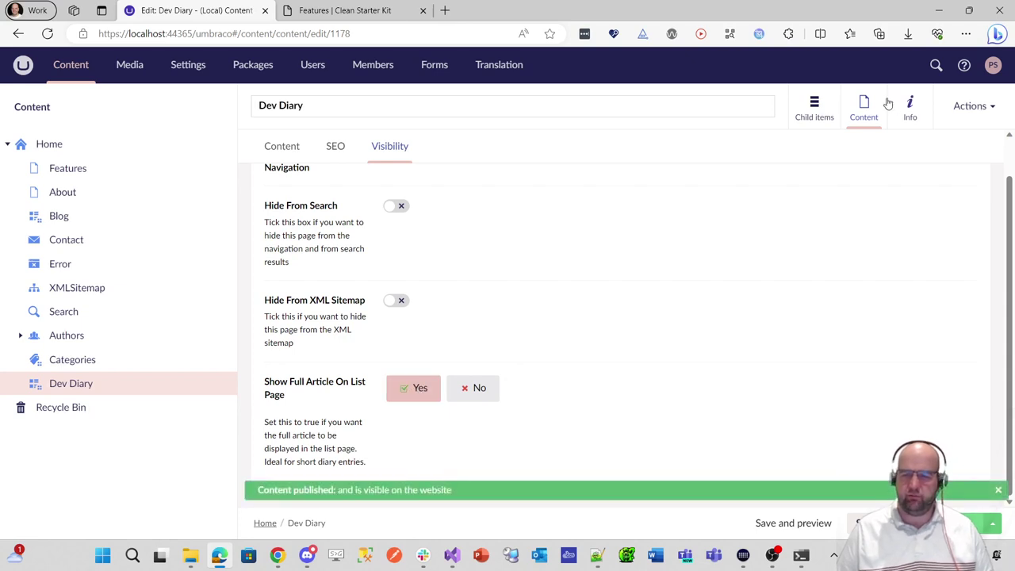
left_click(910, 111)
View the live /dev-diary/ page in a new tab, then return to the Dev Diary editor.
left_click(321, 192)
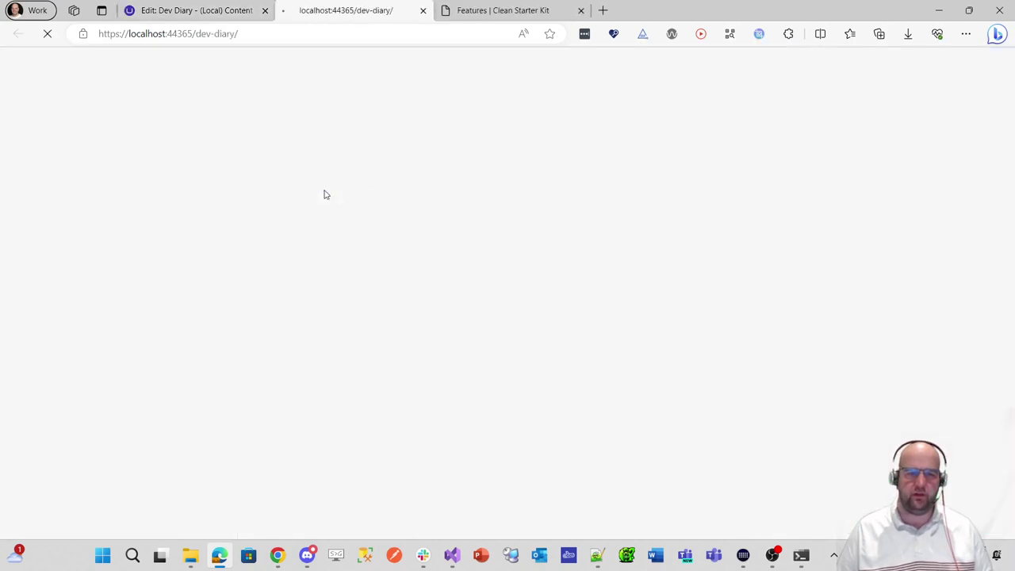
scroll(610, 199, "down", 3)
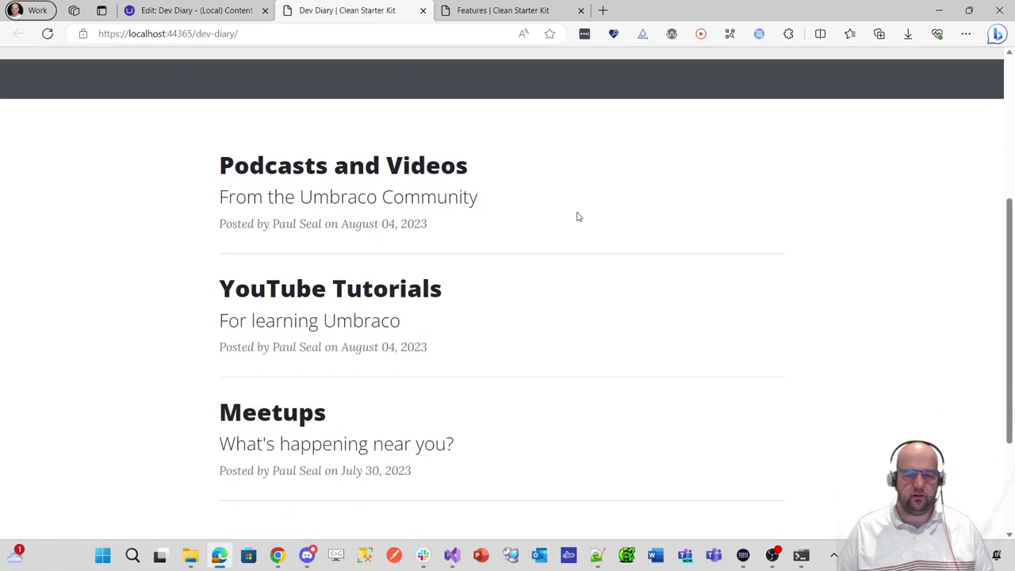
scroll(579, 214, "up", 3)
scroll(587, 198, "down", 5)
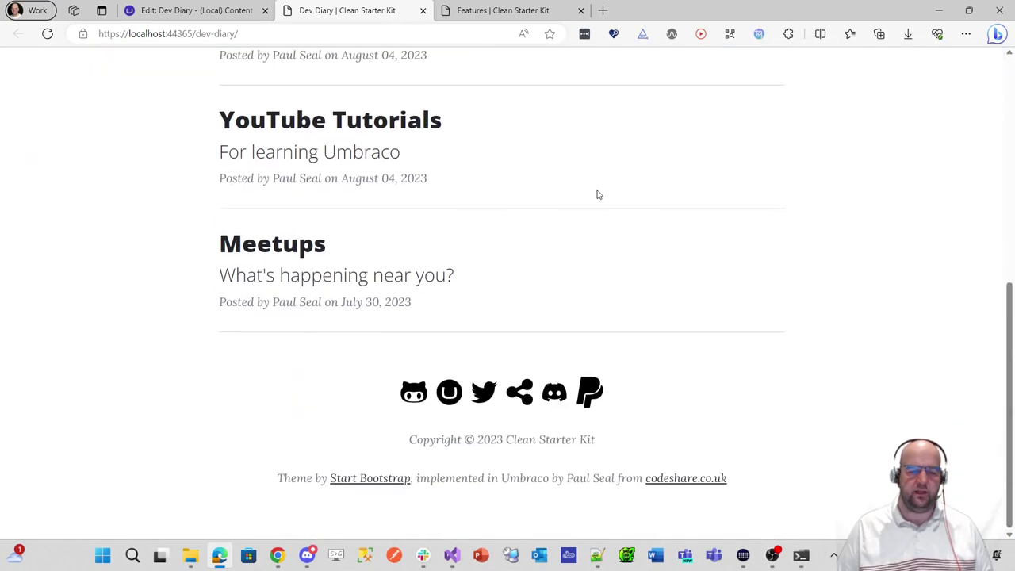
scroll(599, 195, "up", 5)
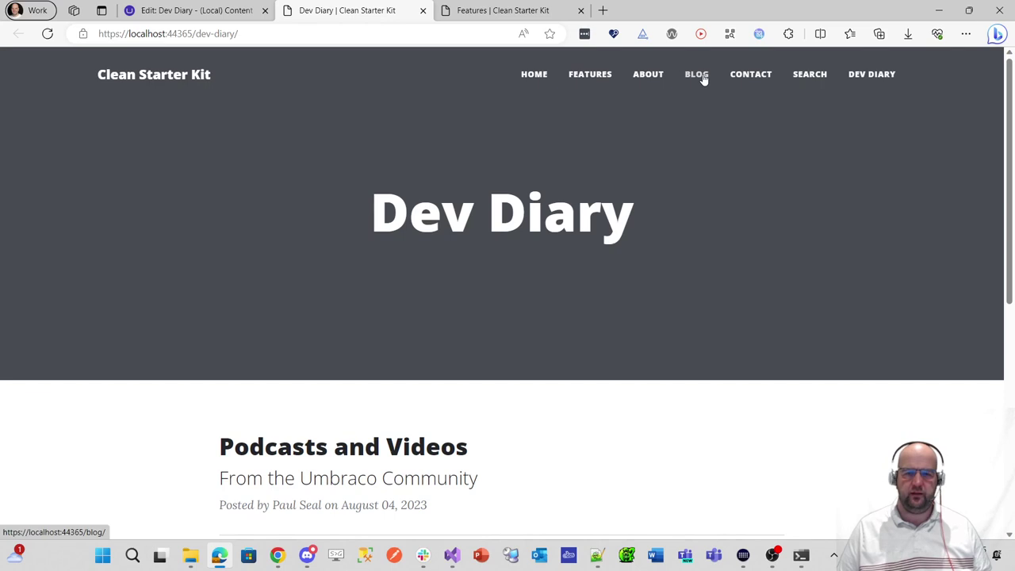
left_click(198, 8)
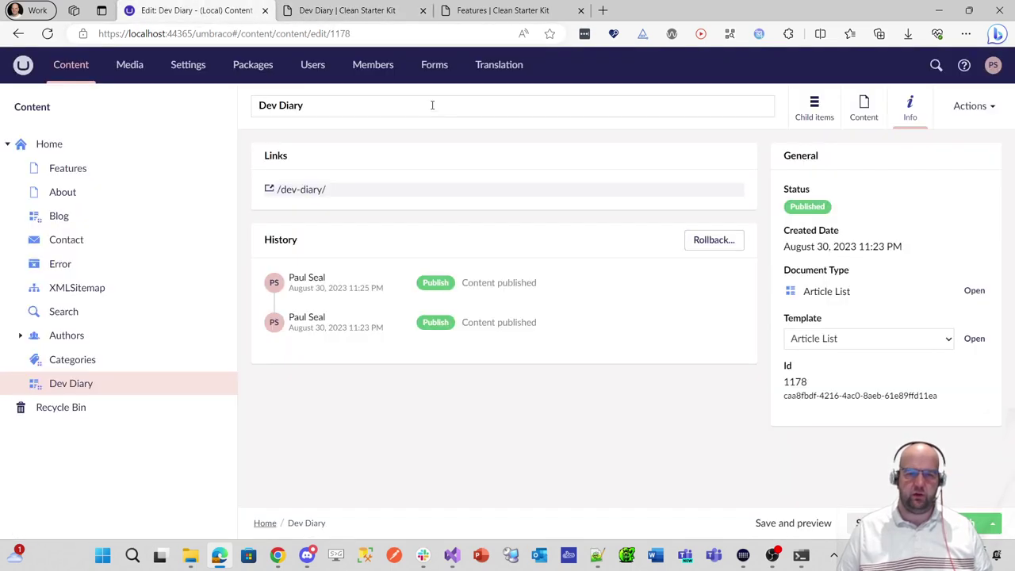
Set the Blog page's Show Full Article On List Page to Yes and publish it.
left_click(68, 219)
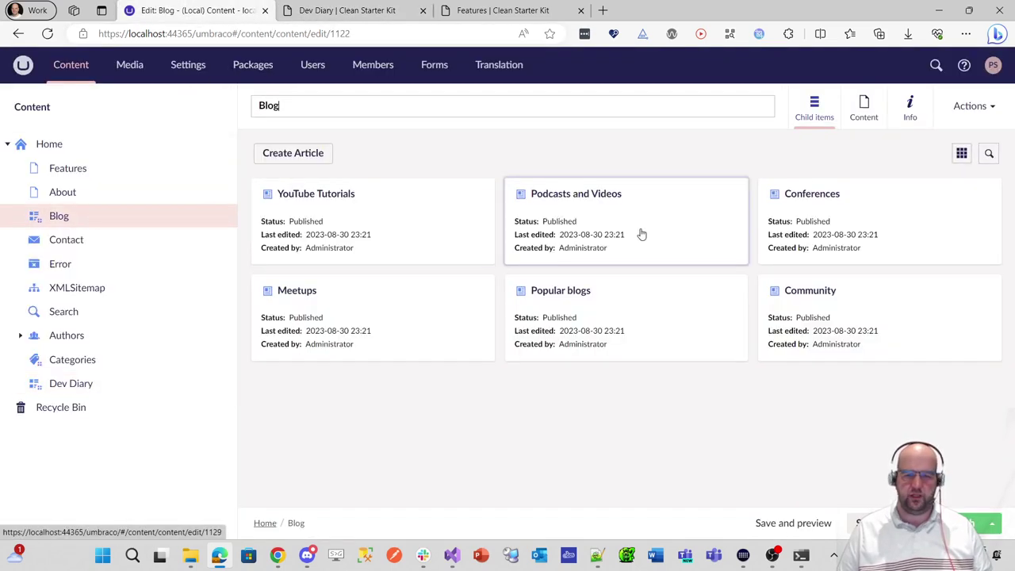
left_click(864, 107)
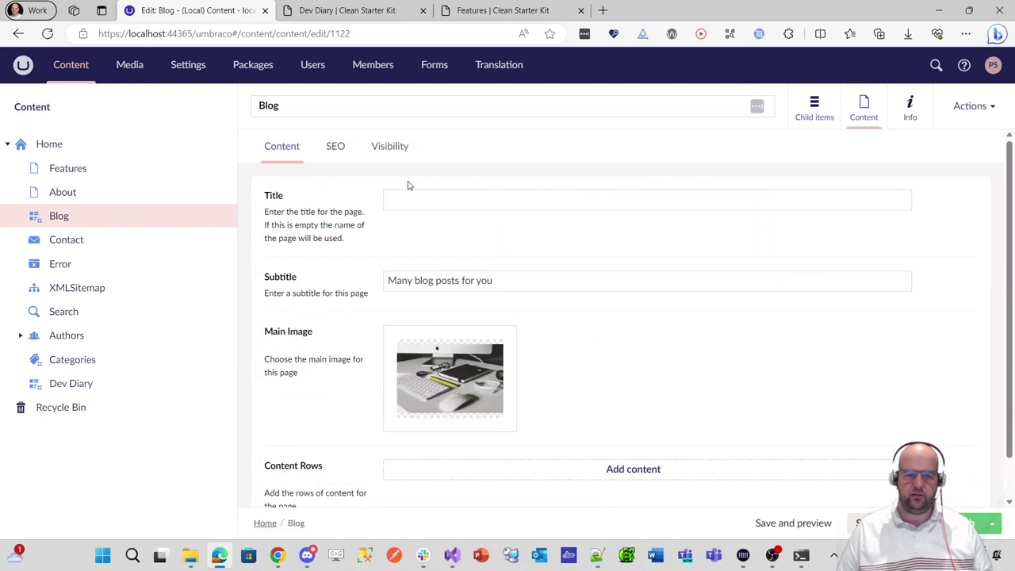
scroll(476, 203, "down", 1)
scroll(471, 244, "up", 1)
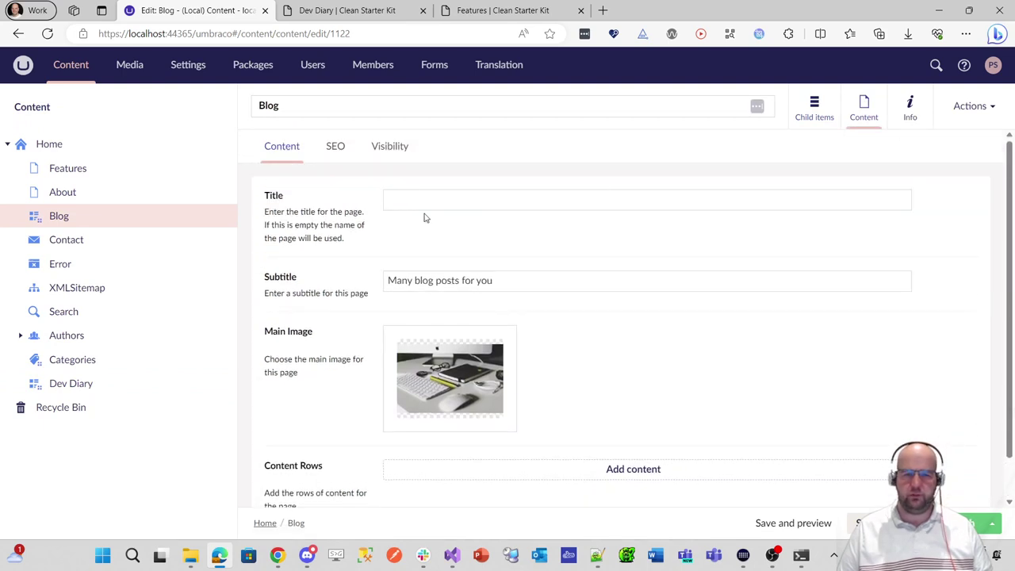
left_click(388, 145)
scroll(447, 325, "down", 1)
left_click(420, 388)
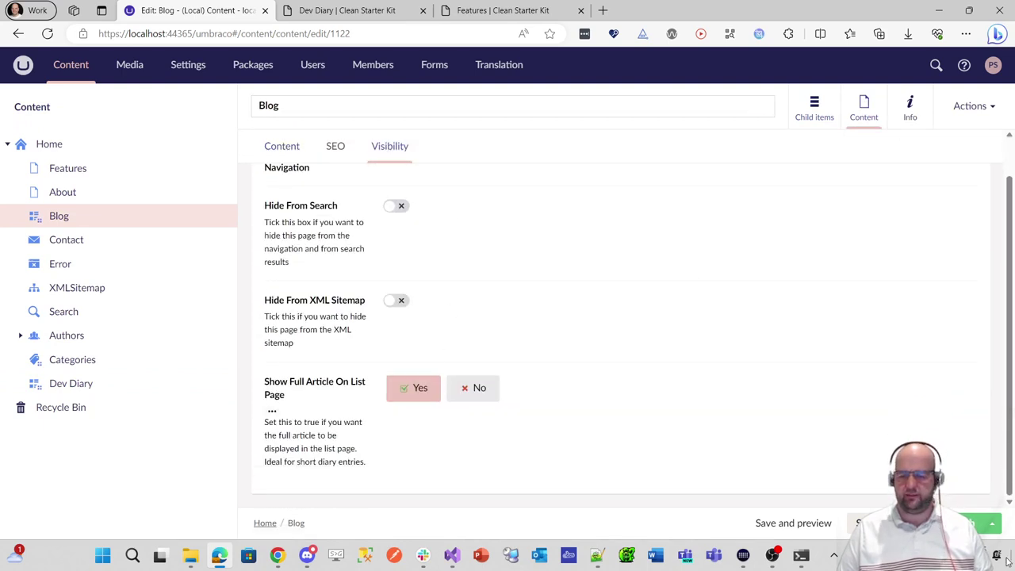
left_click(964, 524)
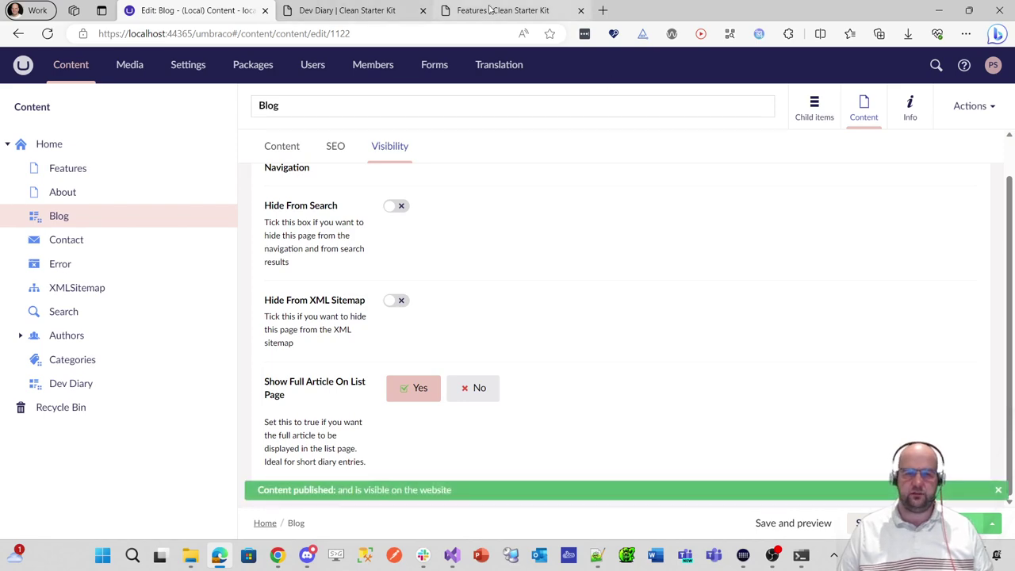
left_click(333, 6)
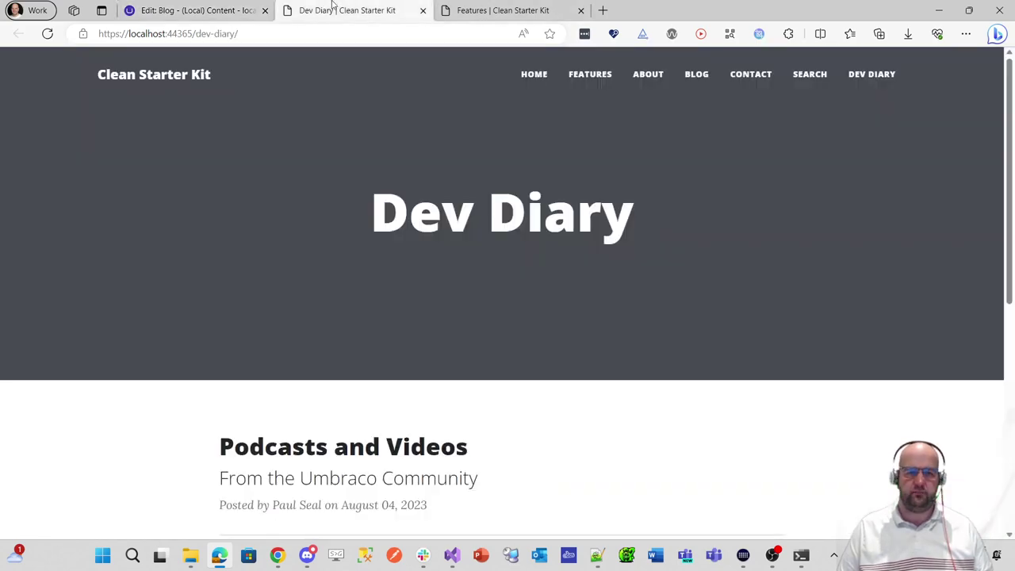
left_click(698, 75)
scroll(524, 199, "down", 3)
scroll(524, 198, "down", 2)
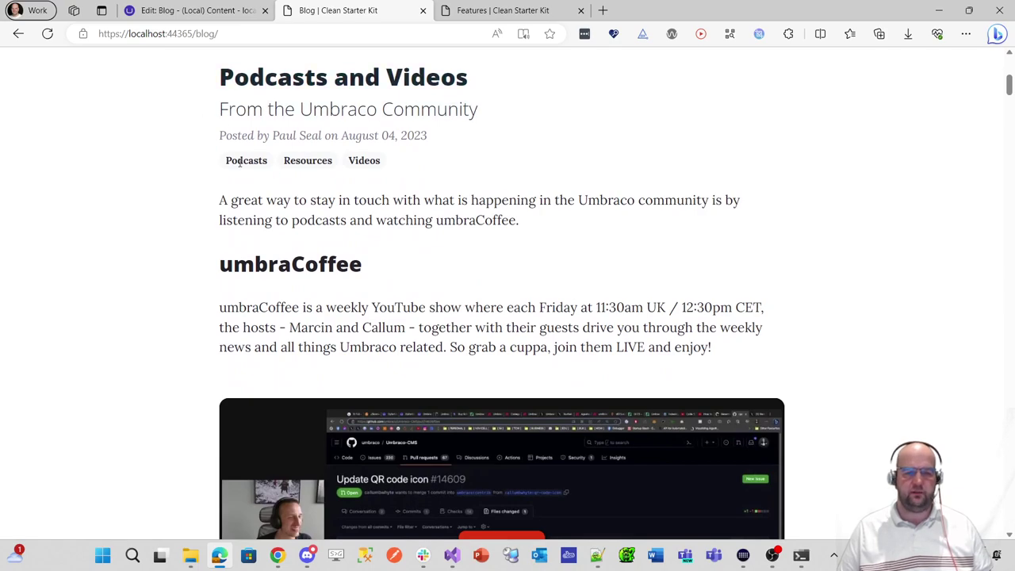
scroll(482, 211, "down", 15)
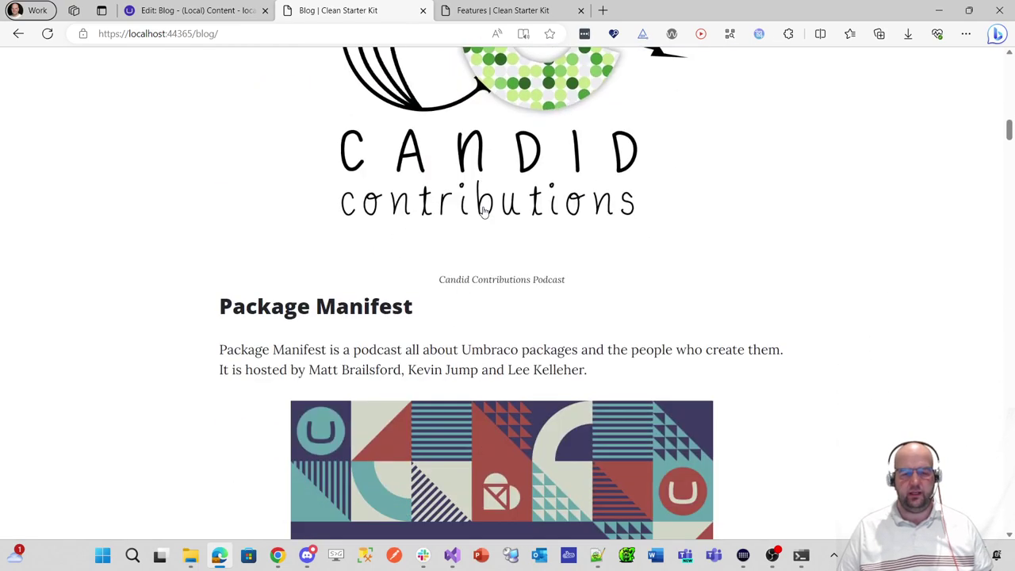
scroll(484, 212, "down", 11)
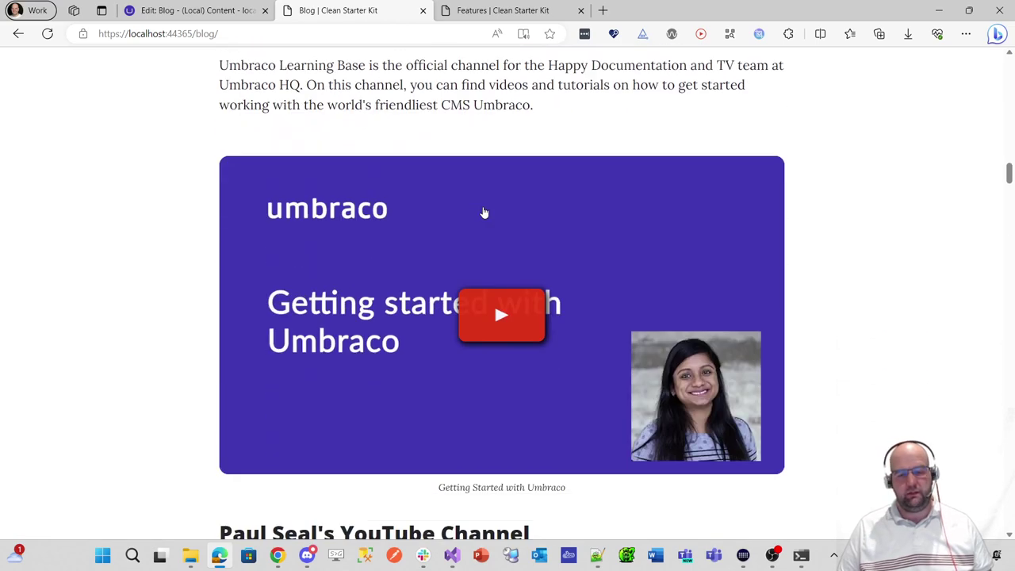
scroll(482, 209, "down", 2)
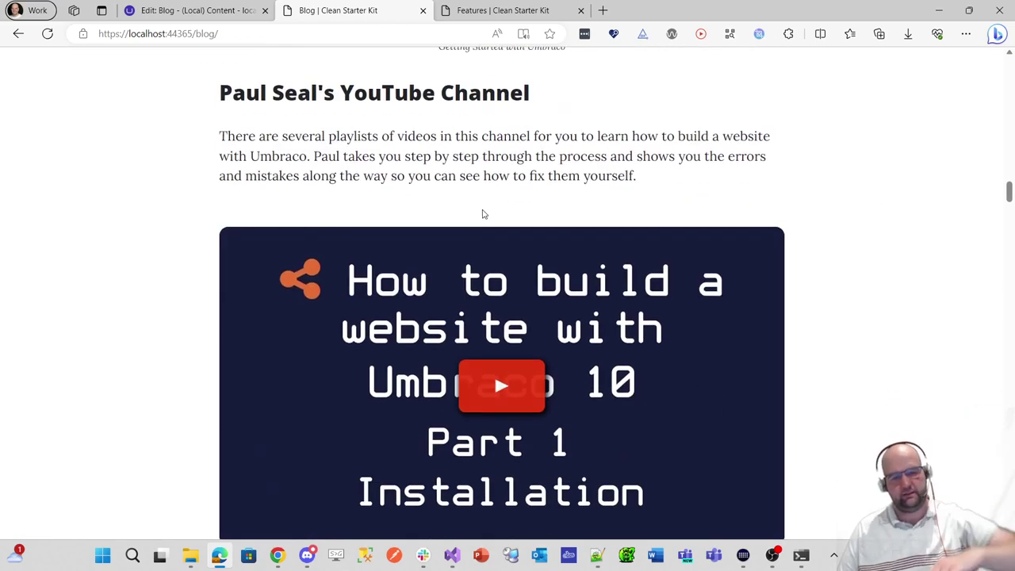
scroll(480, 213, "up", 14)
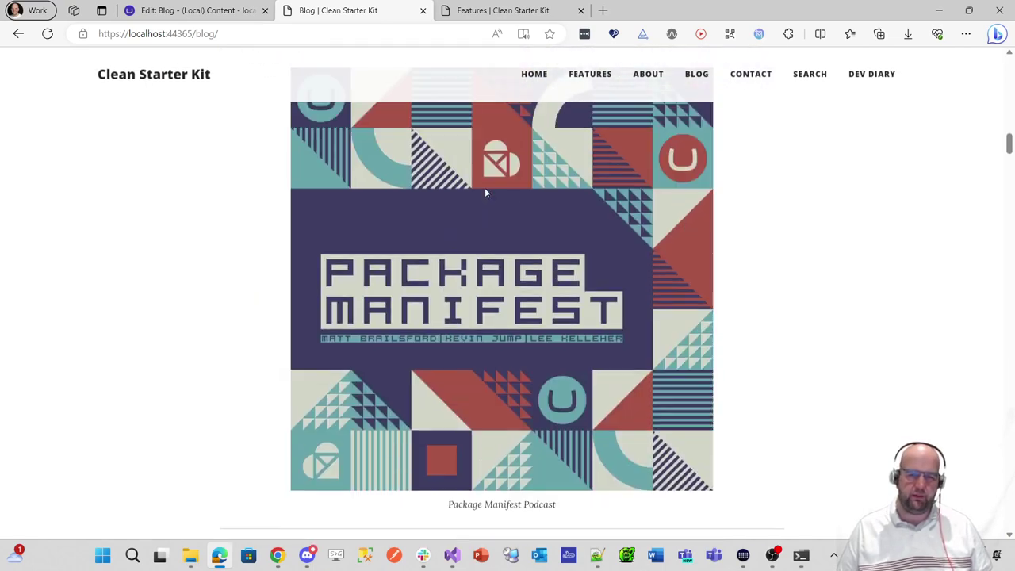
scroll(485, 190, "down", 10)
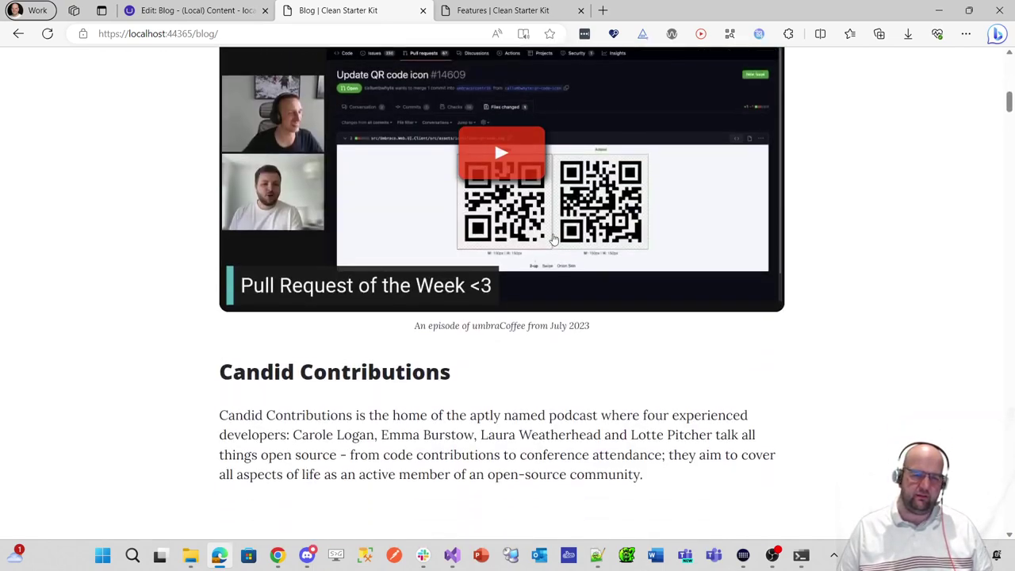
scroll(373, 223, "up", 3)
scroll(648, 390, "down", 10)
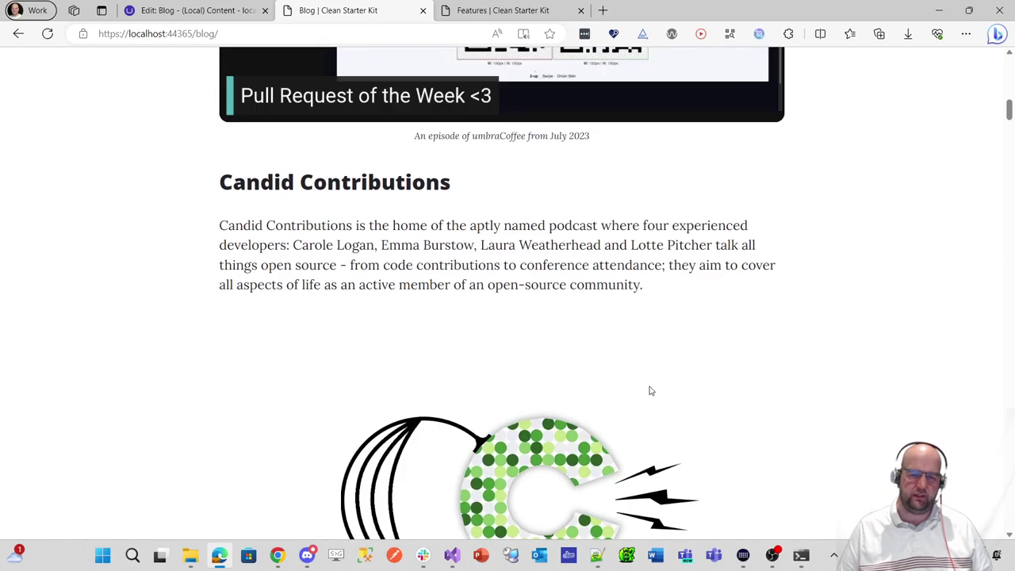
scroll(687, 387, "down", 10)
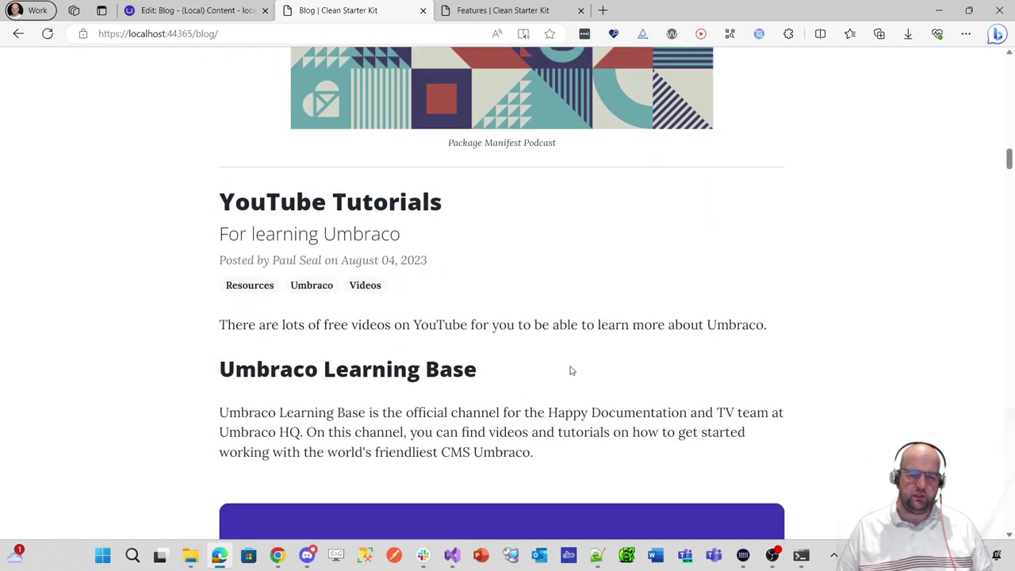
scroll(448, 317, "up", 1)
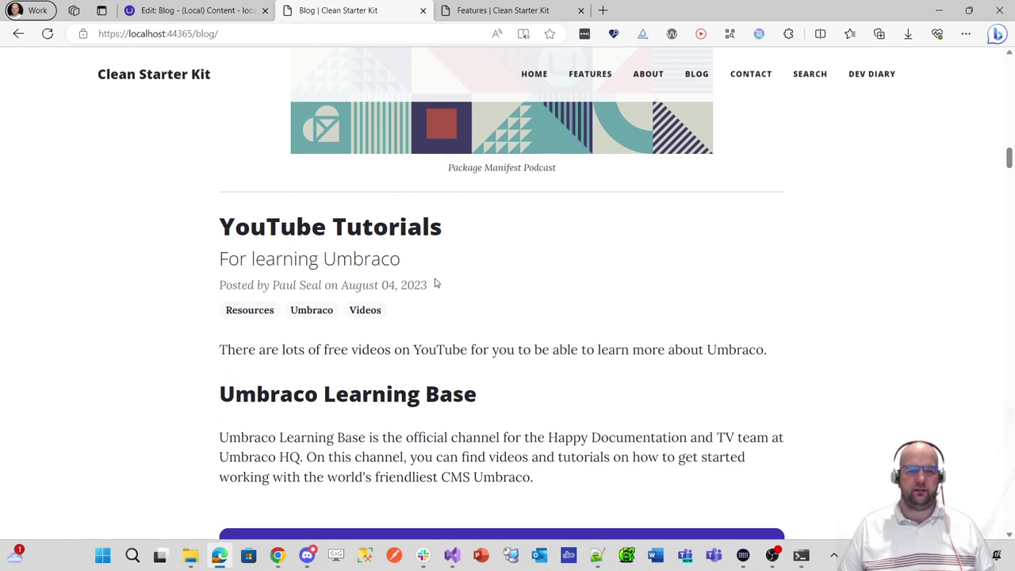
scroll(481, 307, "up", 15)
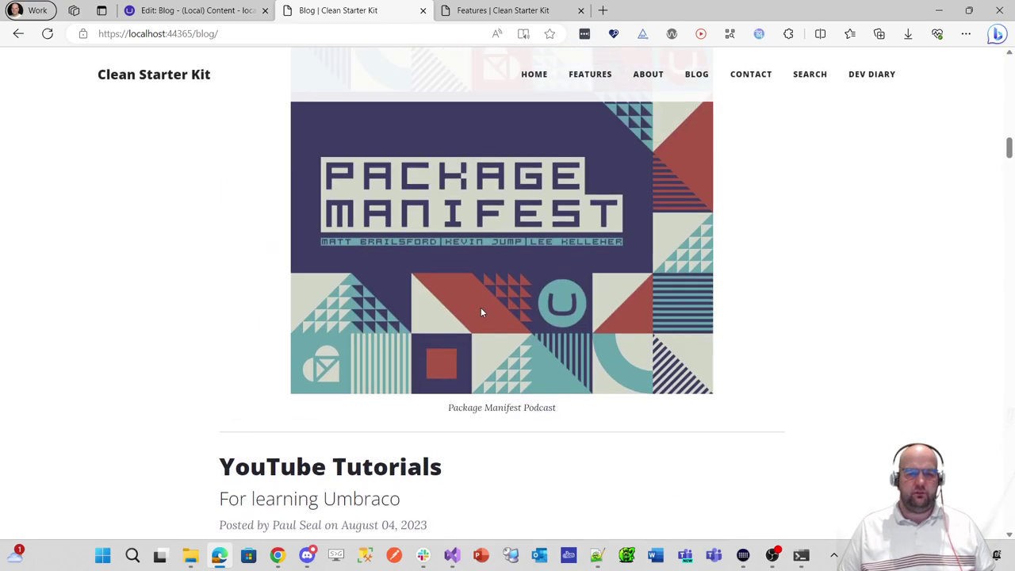
scroll(487, 331, "up", 10)
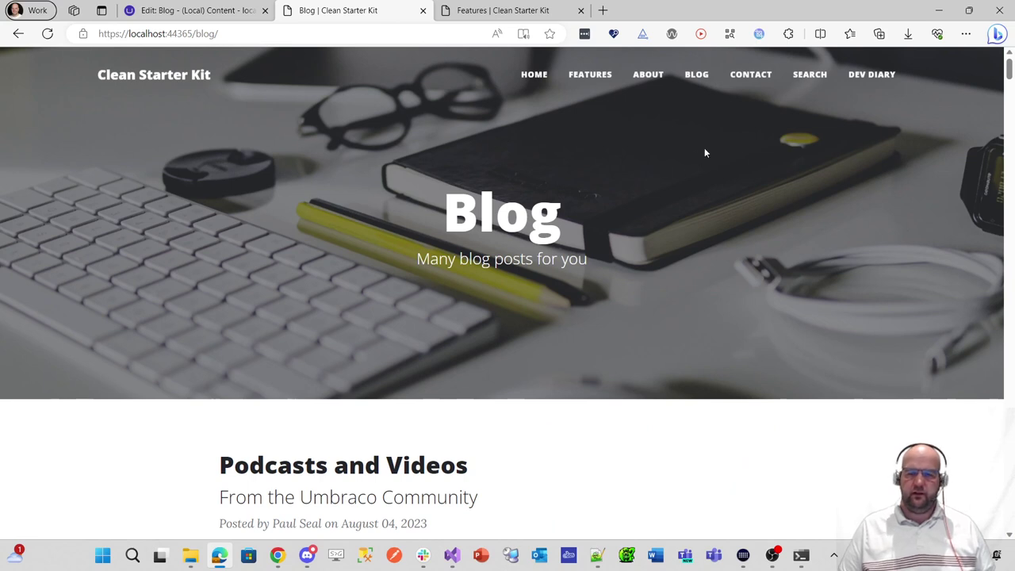
left_click(206, 12)
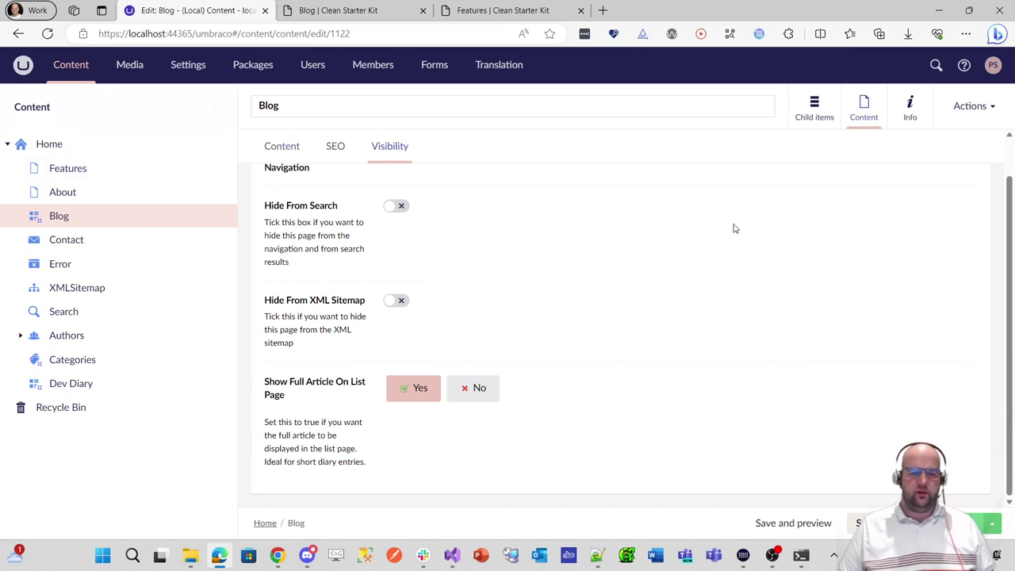
left_click(192, 556)
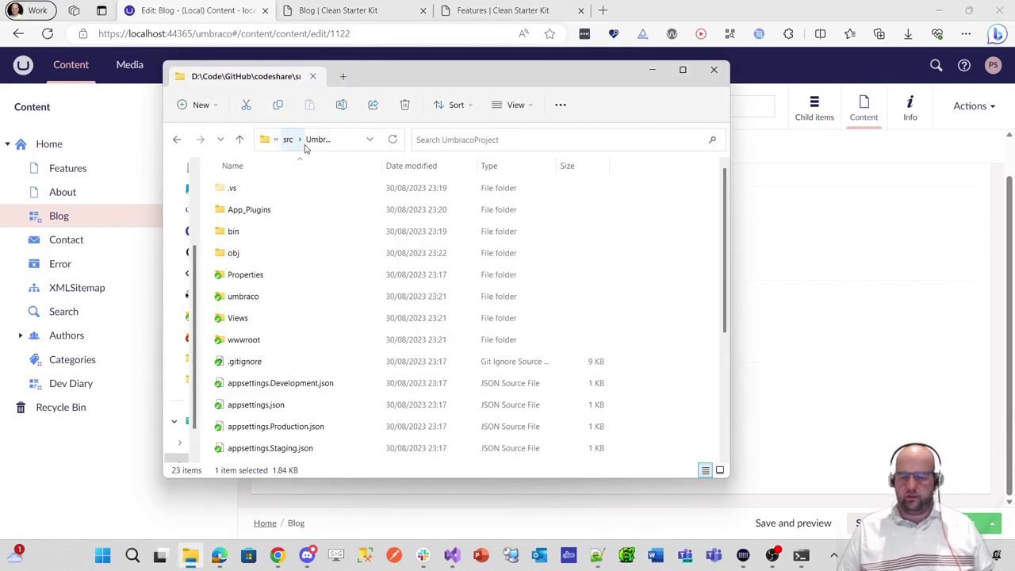
Run Build > Clean Solution on the UmbracoProject solution in Visual Studio.
mouse_move(452, 556)
left_click(501, 477)
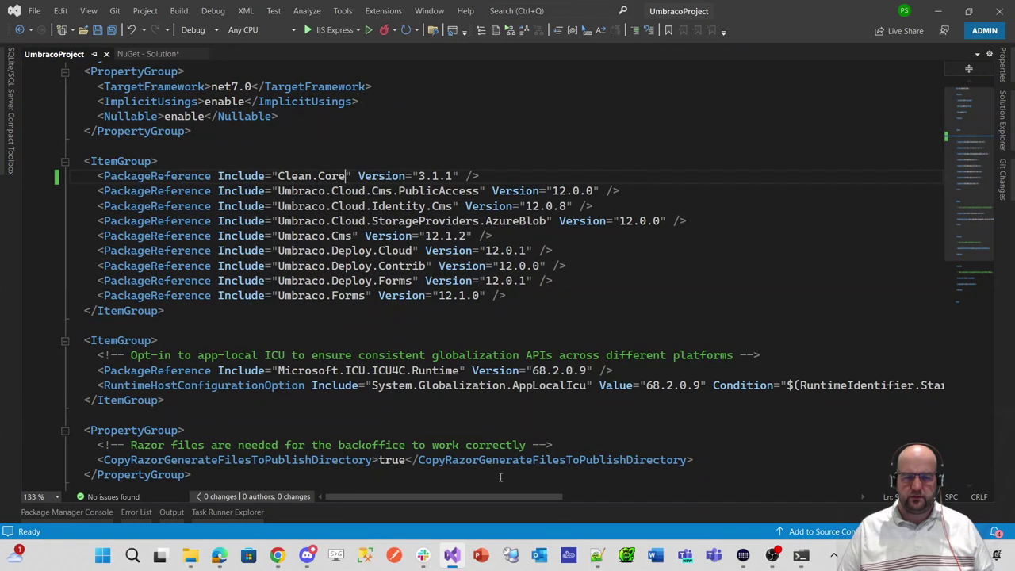
left_click(408, 123)
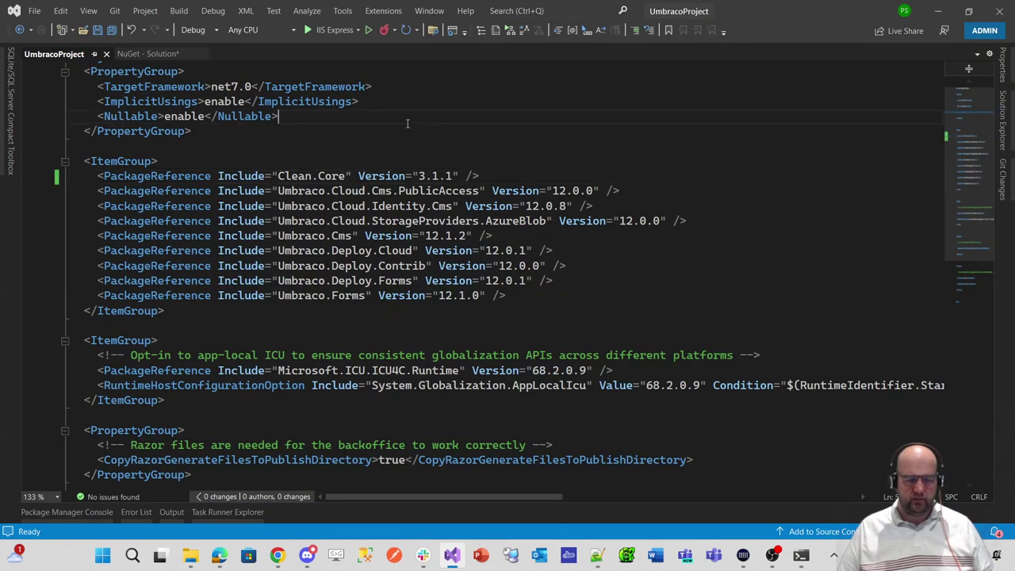
left_click(180, 11)
left_click(194, 56)
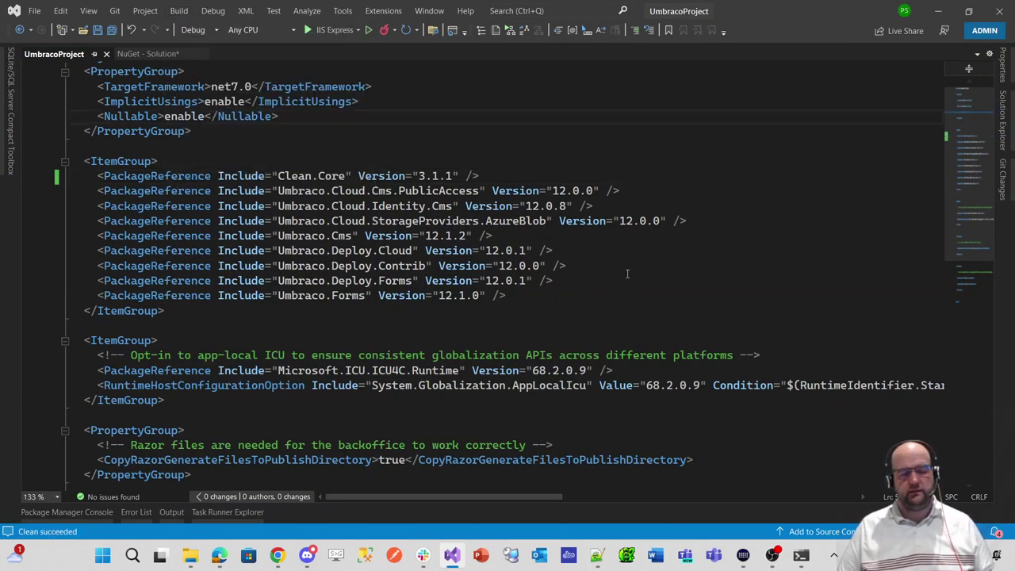
Navigate File Explorer up from UmbracoProject to the codeshare repository folder.
left_click(191, 555)
left_click(288, 139)
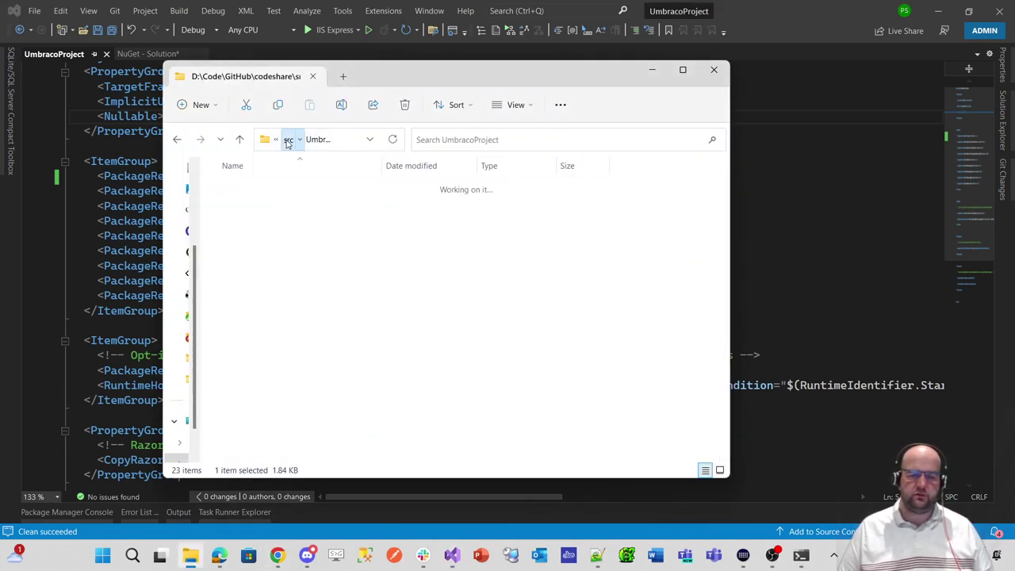
left_click(295, 139)
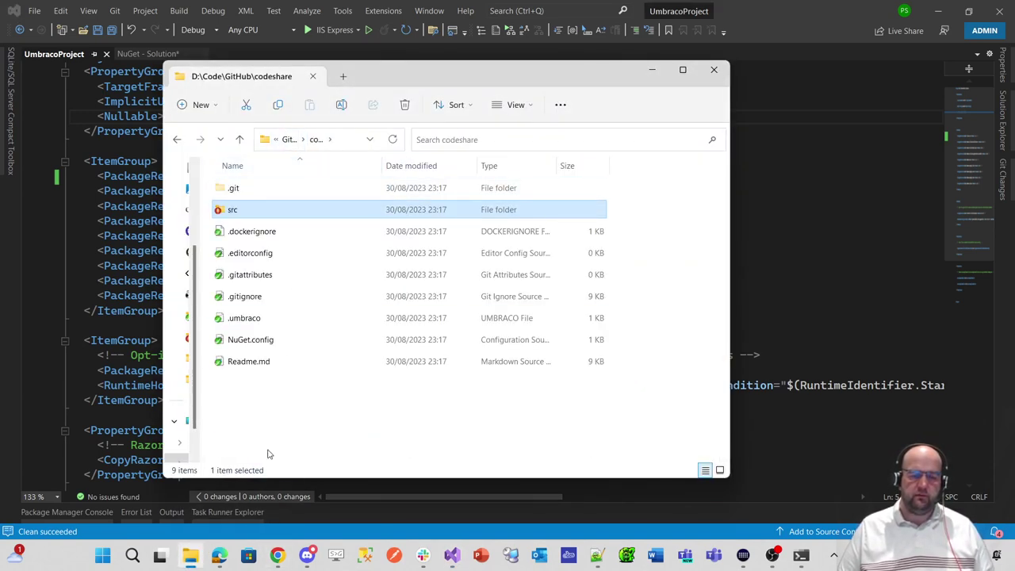
left_click(271, 414)
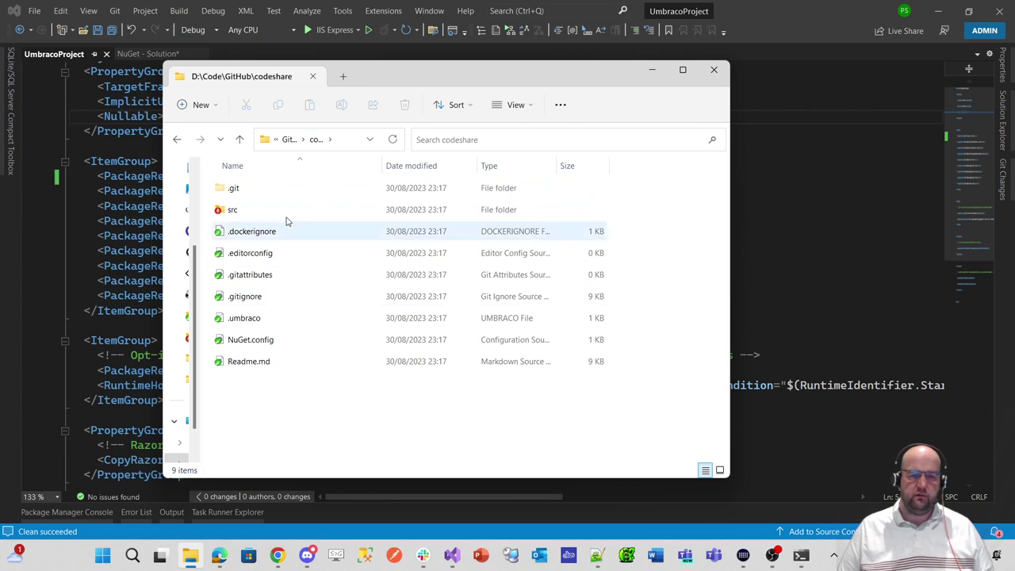
right_click(261, 422)
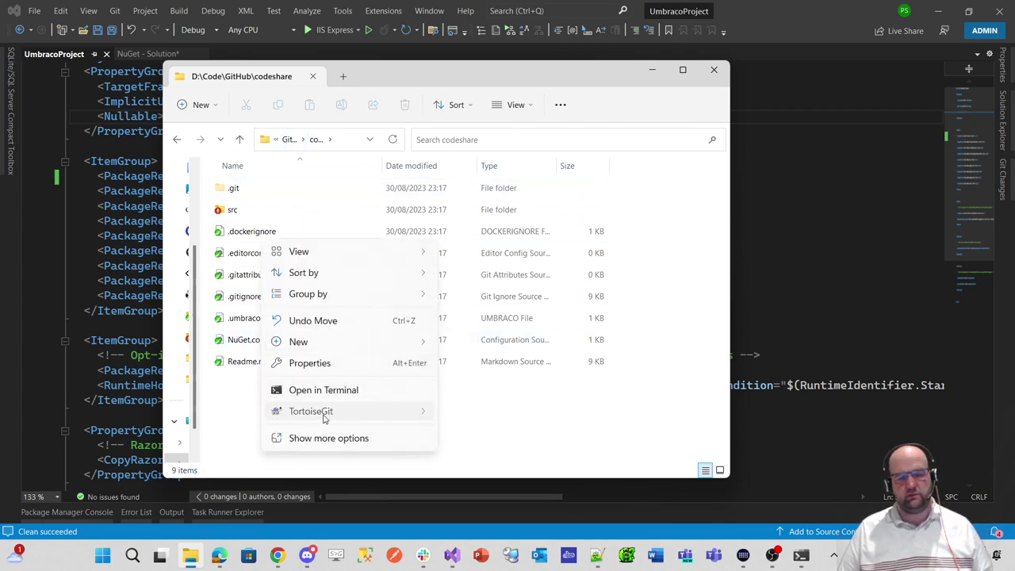
Attempt a TortoiseGit commit on codeshare and copy the suggested git safe.directory command.
mouse_move(313, 411)
left_click(505, 229)
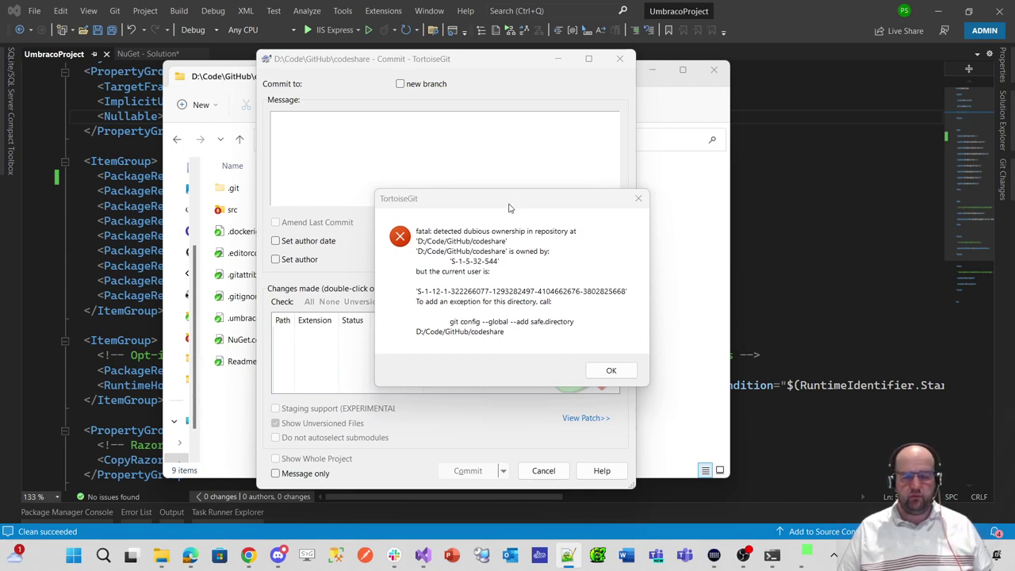
key("alt+Tab")
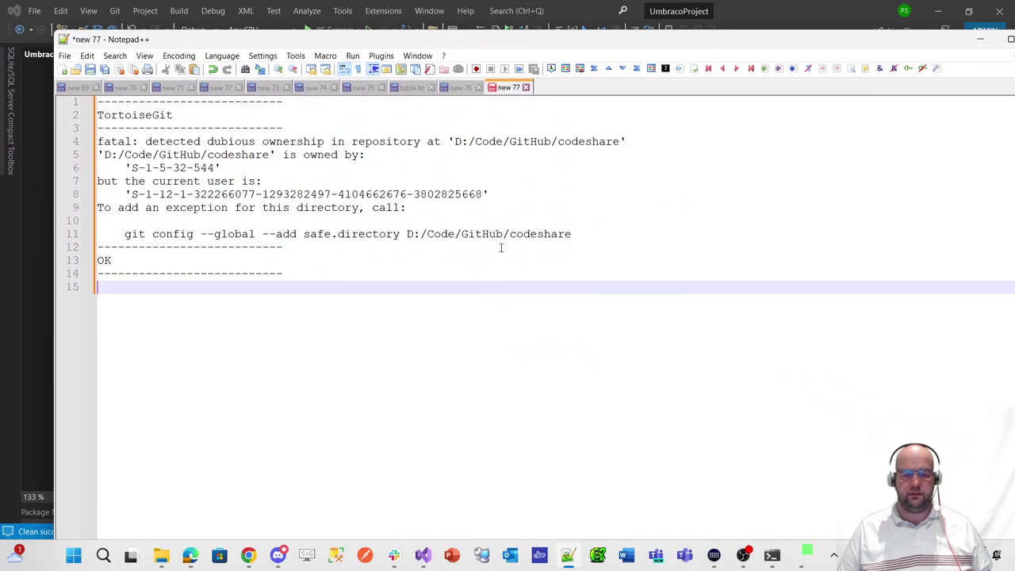
left_click_drag(124, 234, 589, 241)
key("ctrl+c")
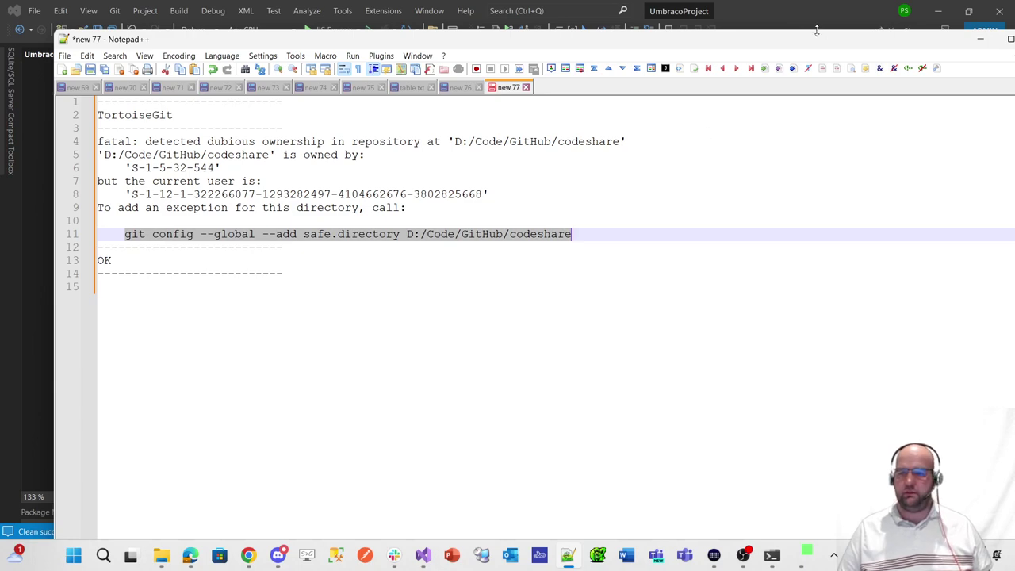
key("alt+Tab")
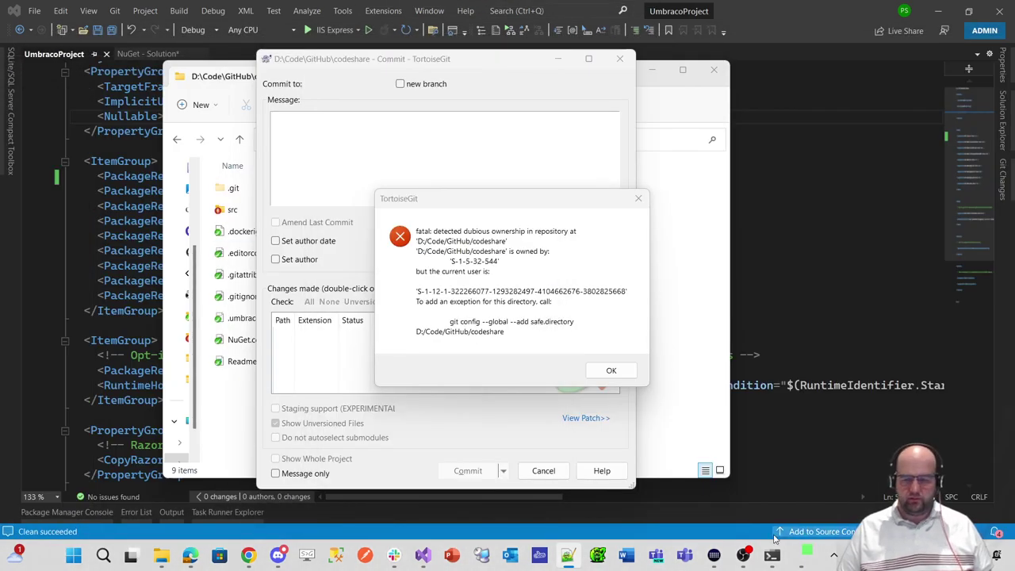
Run the safe.directory command in PowerShell, then cancel the Commit dialog.
key("alt+Tab")
key("ctrl+v")
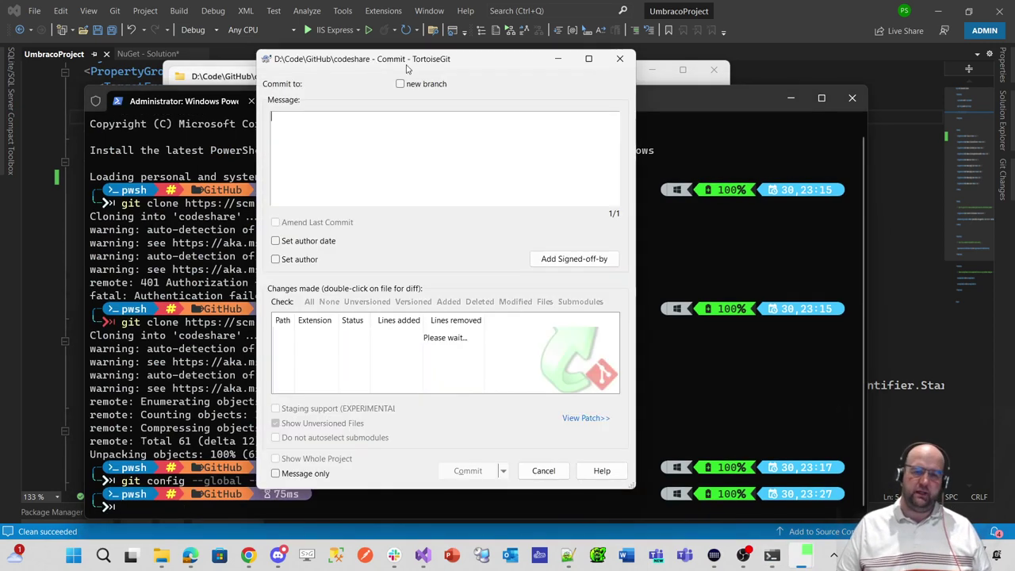
left_click(373, 62)
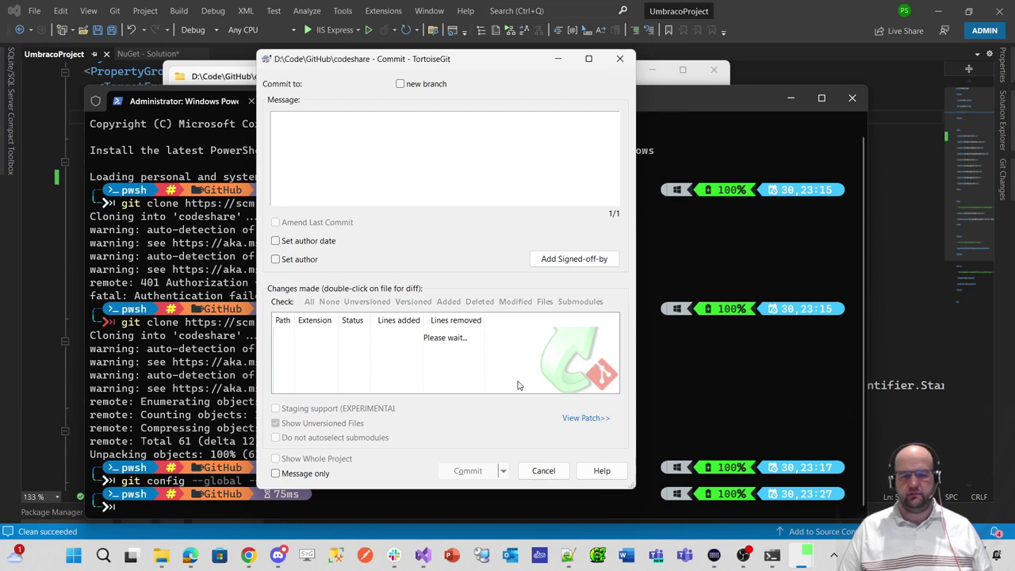
left_click(544, 471)
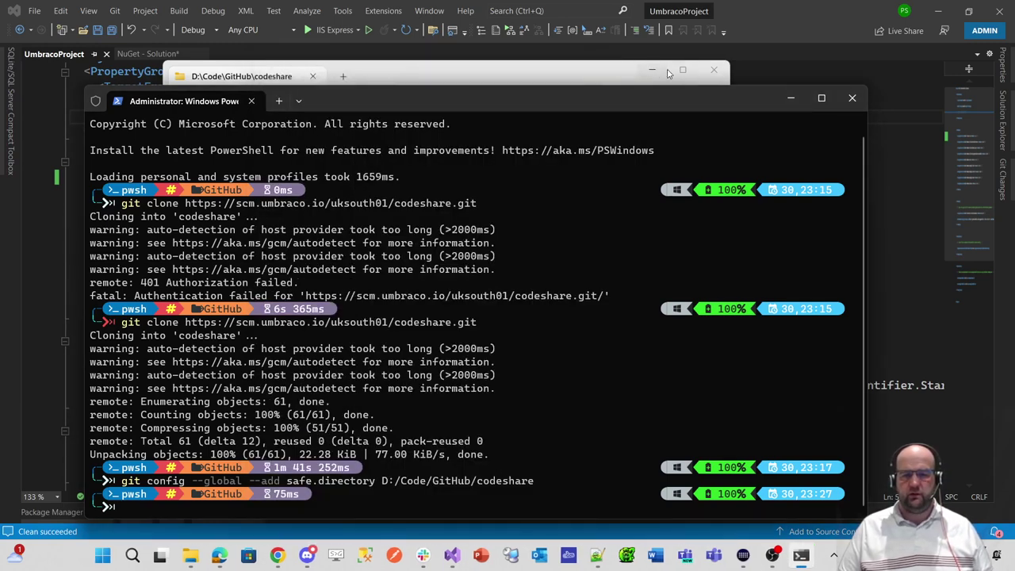
Open a TortoiseGit commit to master for codeshare and review the 188 changed files.
double_click(558, 72)
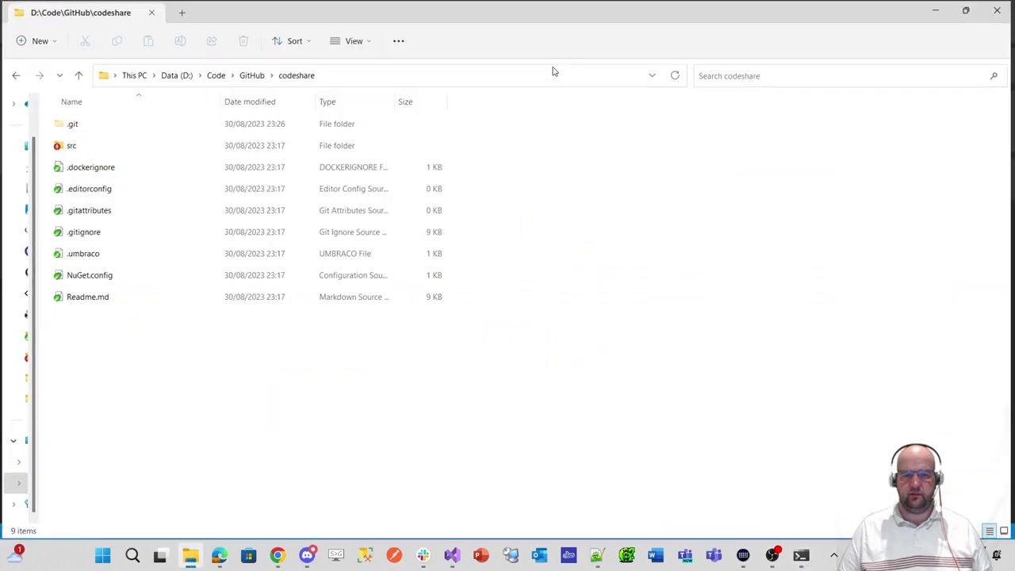
right_click(176, 381)
mouse_move(278, 369)
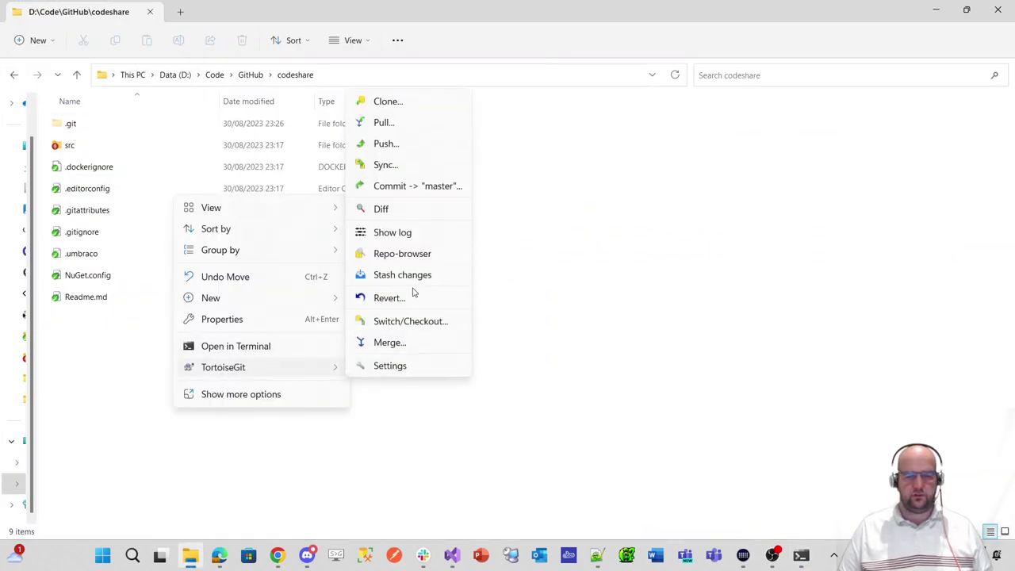
left_click(412, 187)
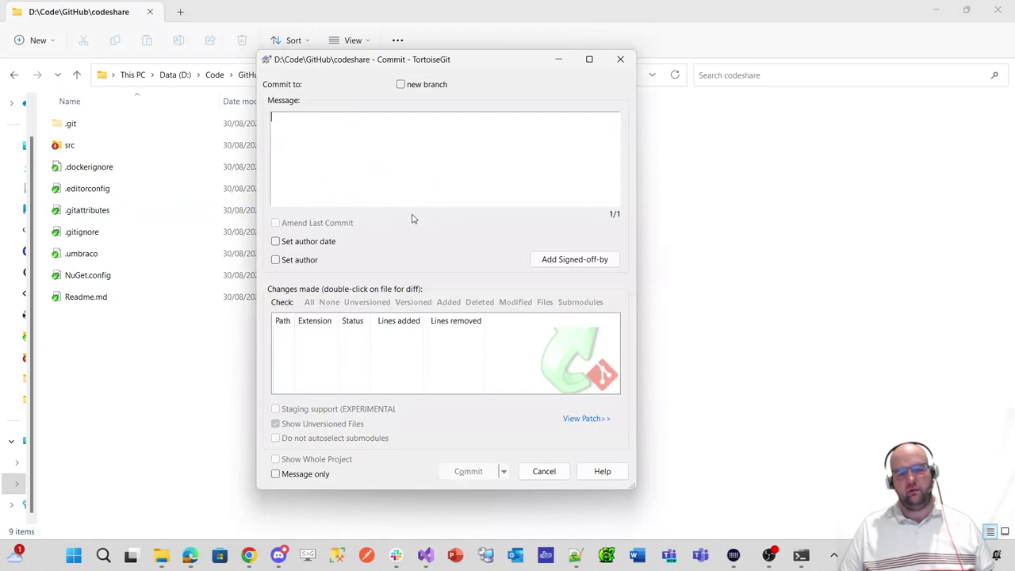
left_click(589, 60)
scroll(295, 370, "down", 5)
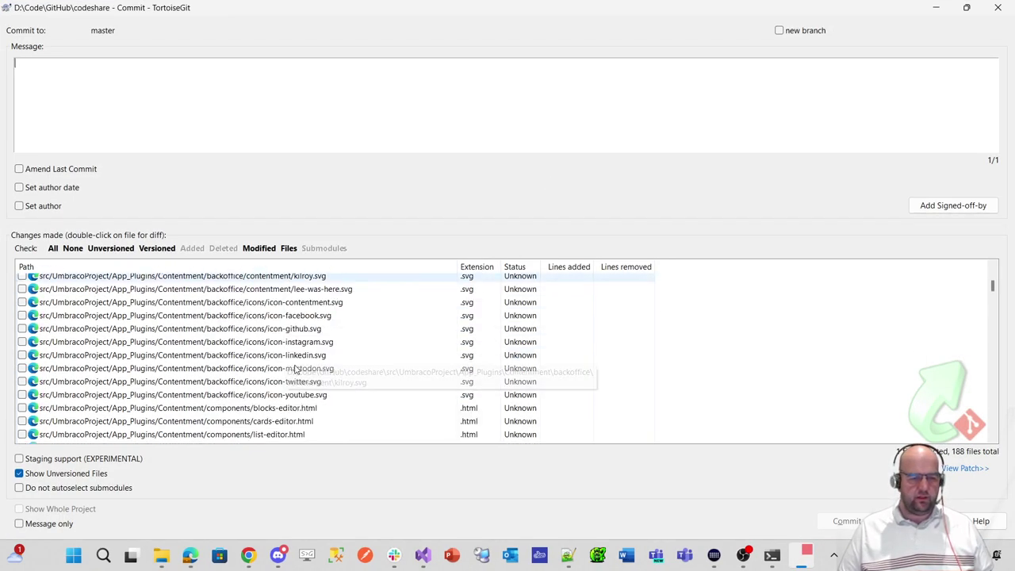
scroll(295, 369, "up", 5)
scroll(290, 373, "down", 2)
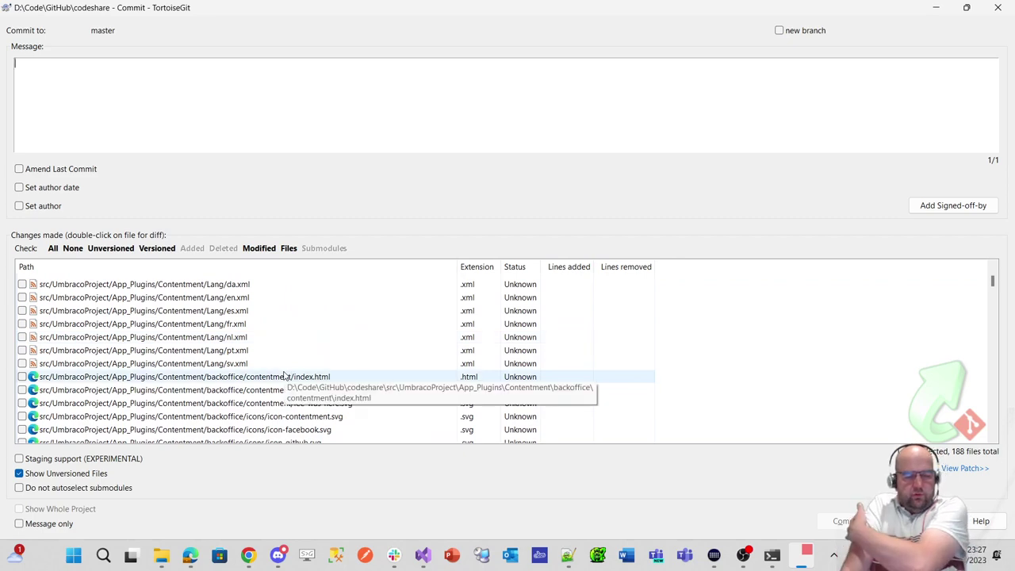
scroll(285, 376, "down", 20)
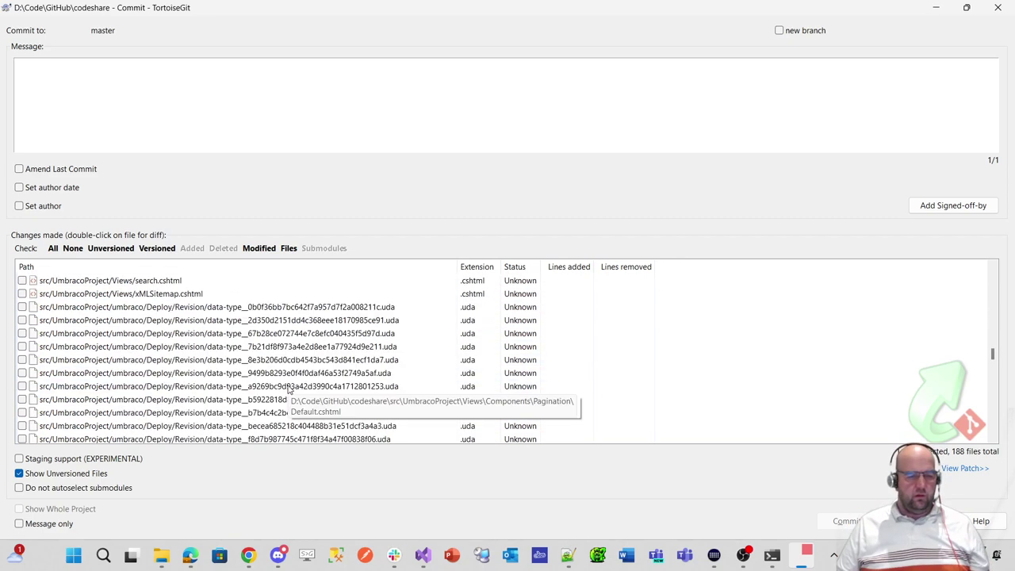
scroll(289, 389, "down", 6)
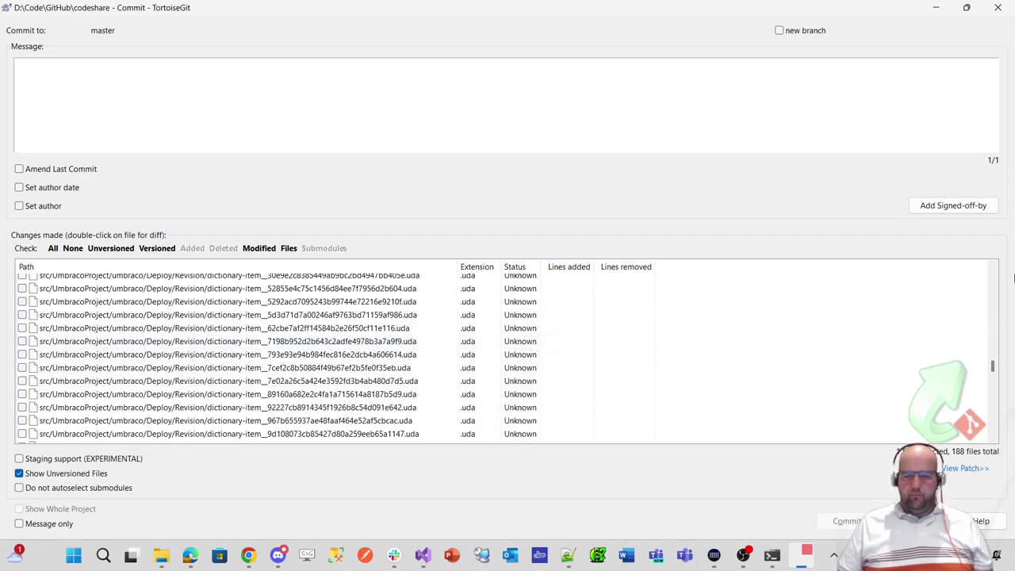
left_click_drag(994, 368, 1001, 257)
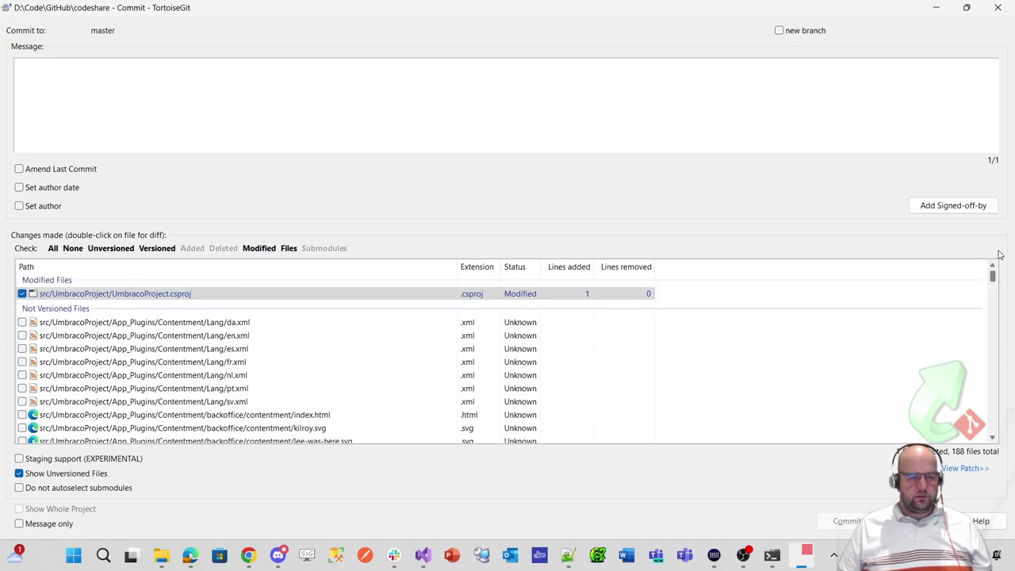
Check all files and commit them with the message 'installed clean starter kit'.
left_click(53, 249)
left_click(86, 116)
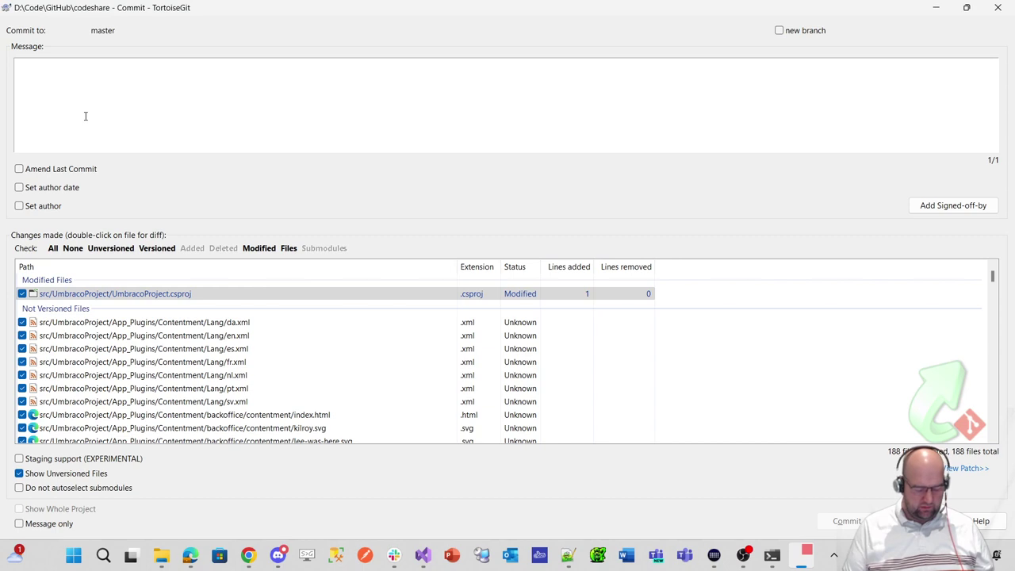
type("installed ")
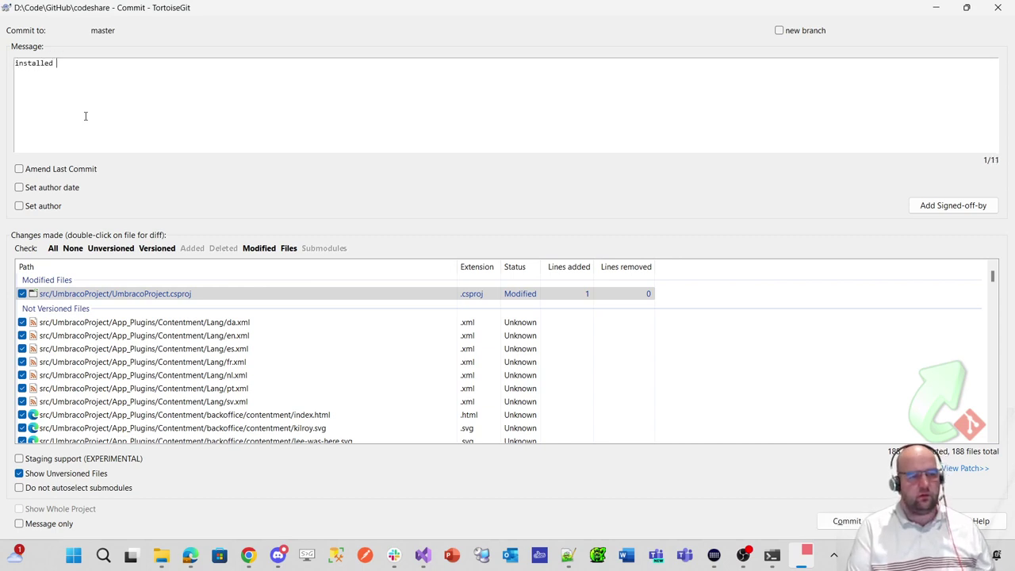
type("clean starter")
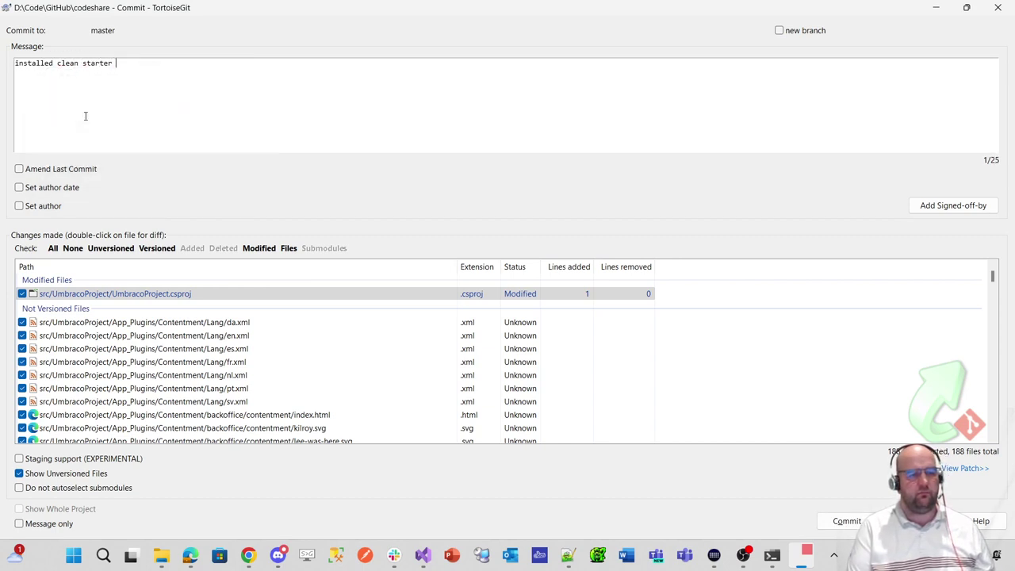
type(" kit")
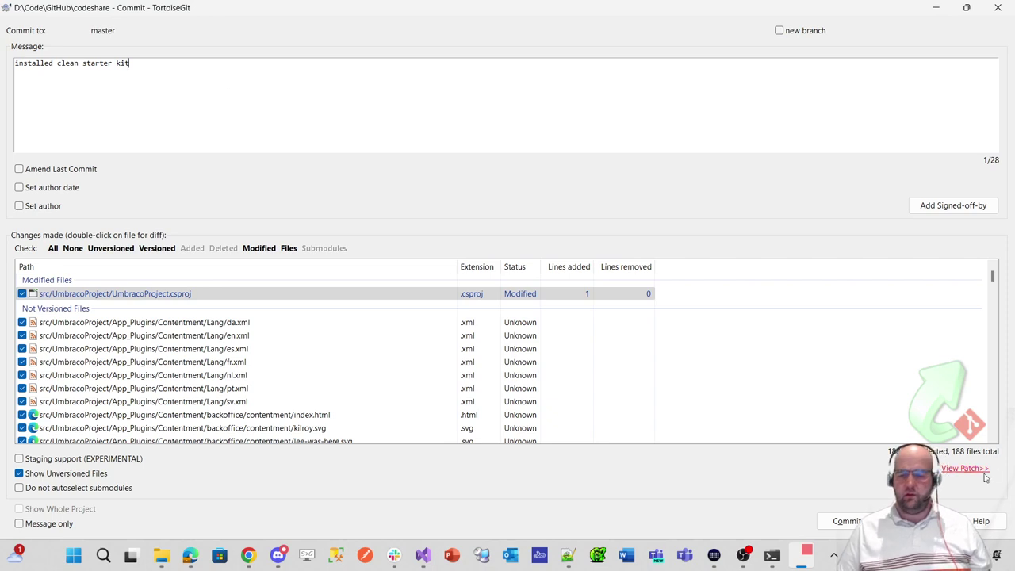
left_click(856, 520)
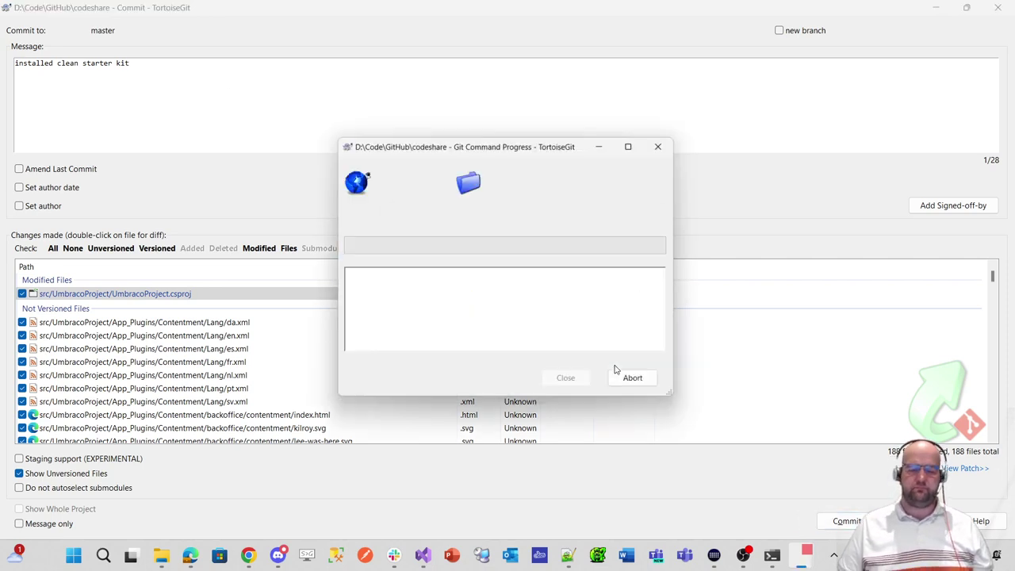
Push the master commit to the Umbraco Cloud codeshare.git remote and close the successful push log.
left_click(401, 387)
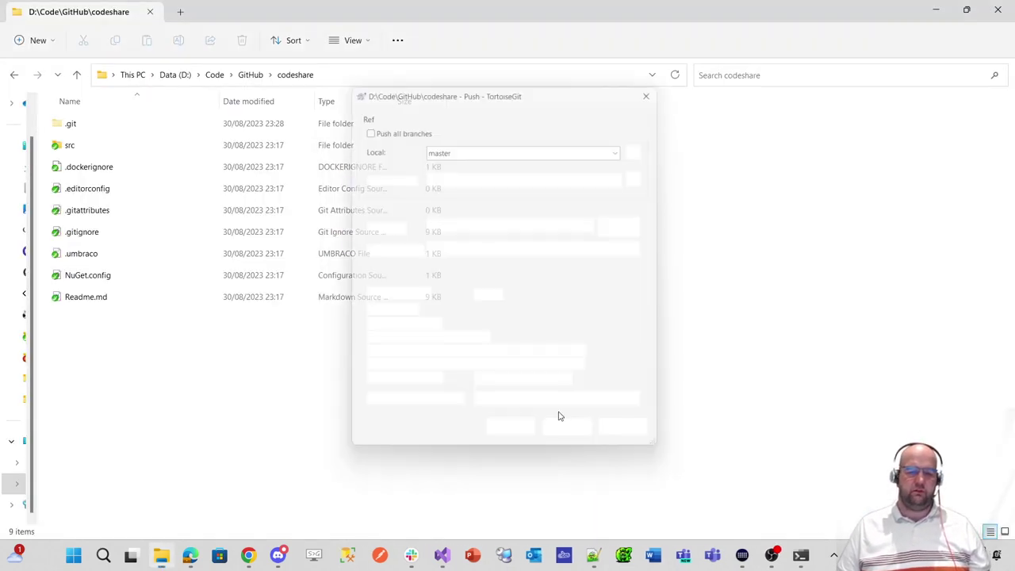
left_click(500, 445)
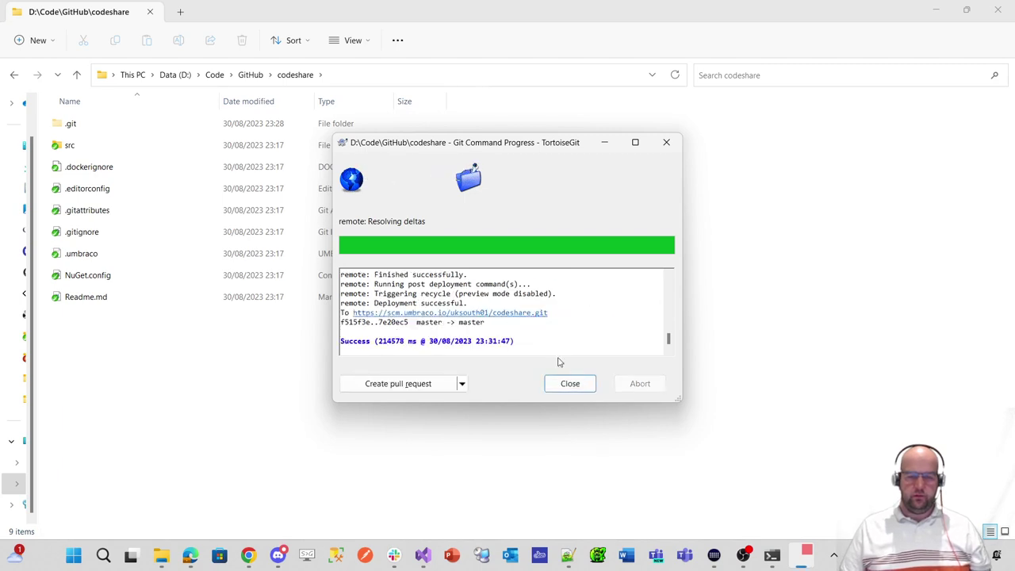
scroll(568, 320, "up", 1)
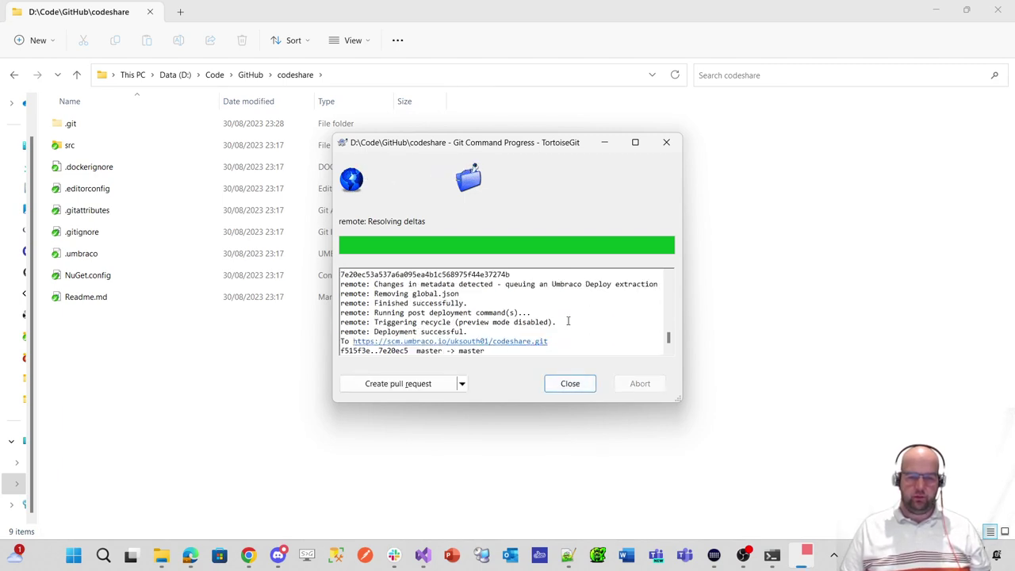
scroll(568, 321, "down", 1)
left_click(573, 385)
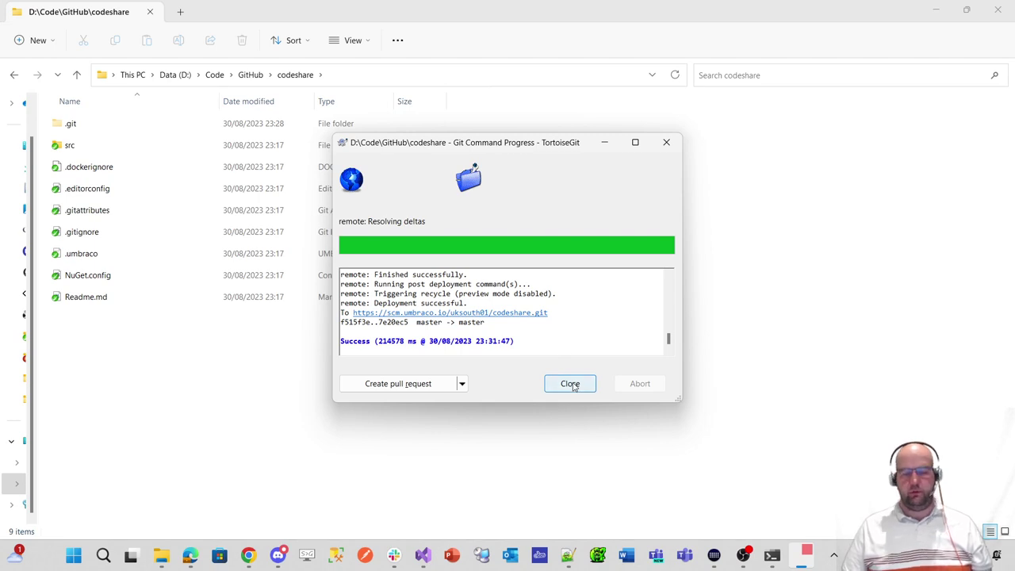
left_click(572, 384)
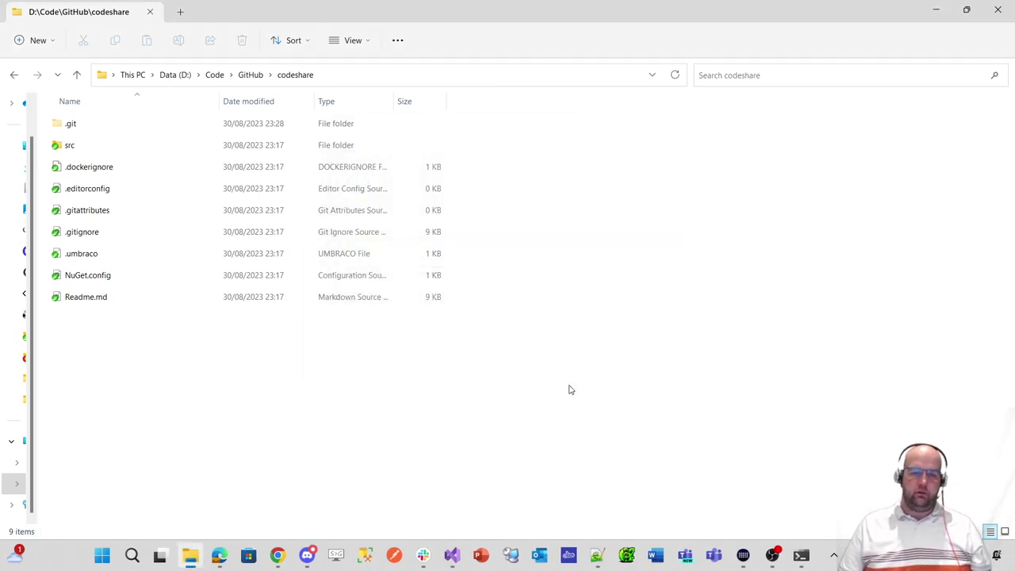
Reload the local backoffice Content section, then return to the UmbracoProject solution in Visual Studio.
left_click(277, 555)
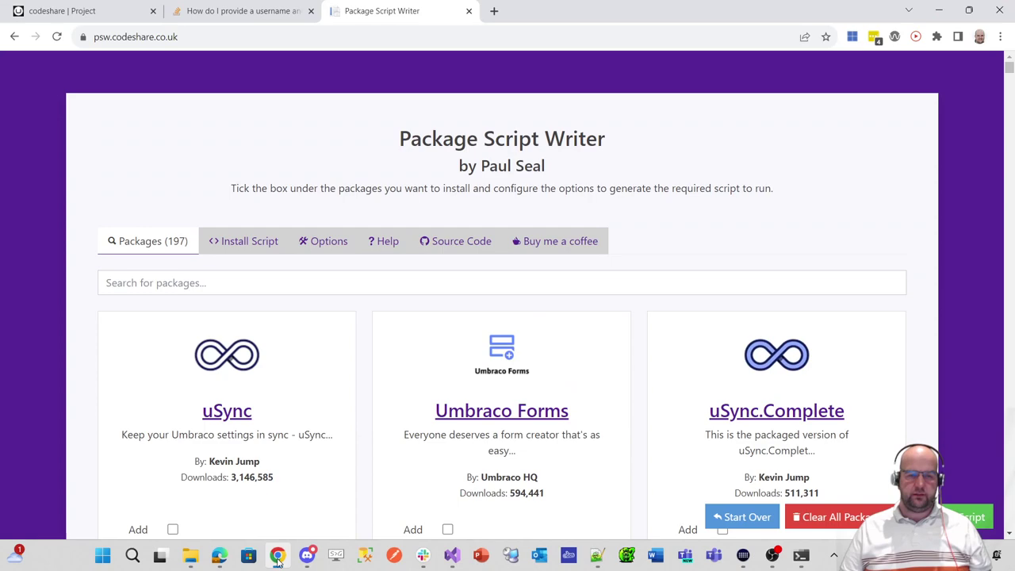
left_click(90, 10)
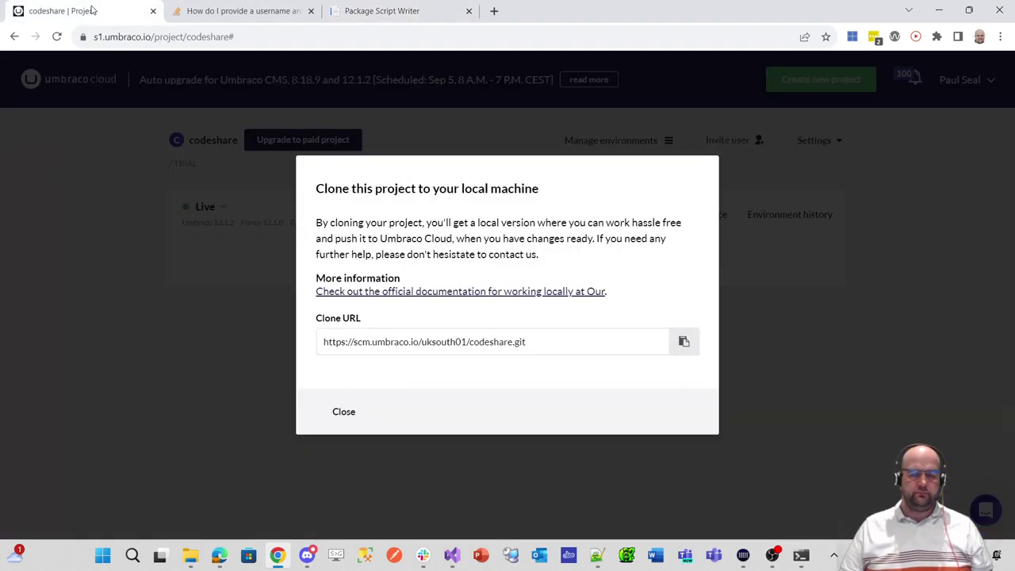
left_click(219, 556)
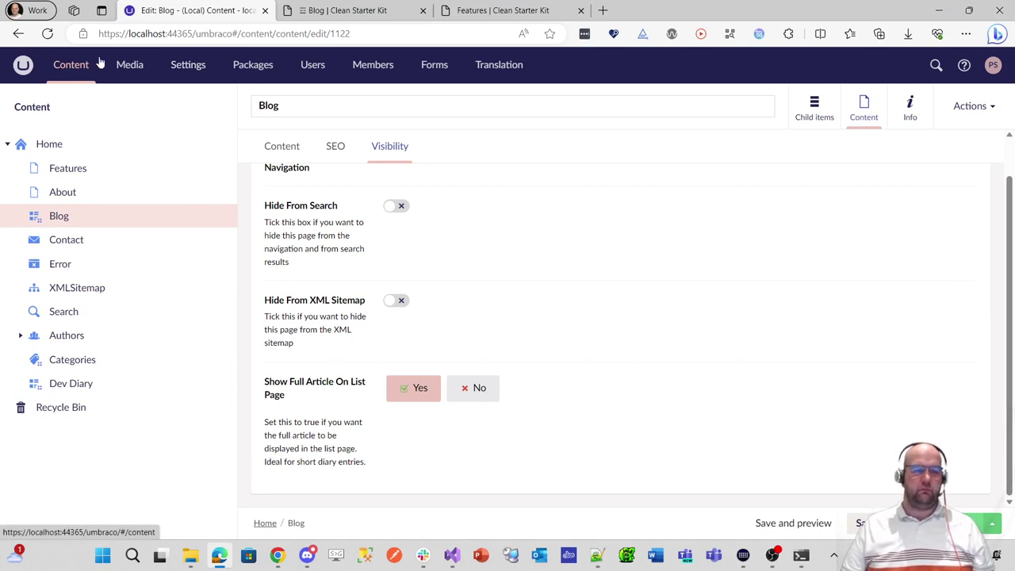
left_click(47, 117)
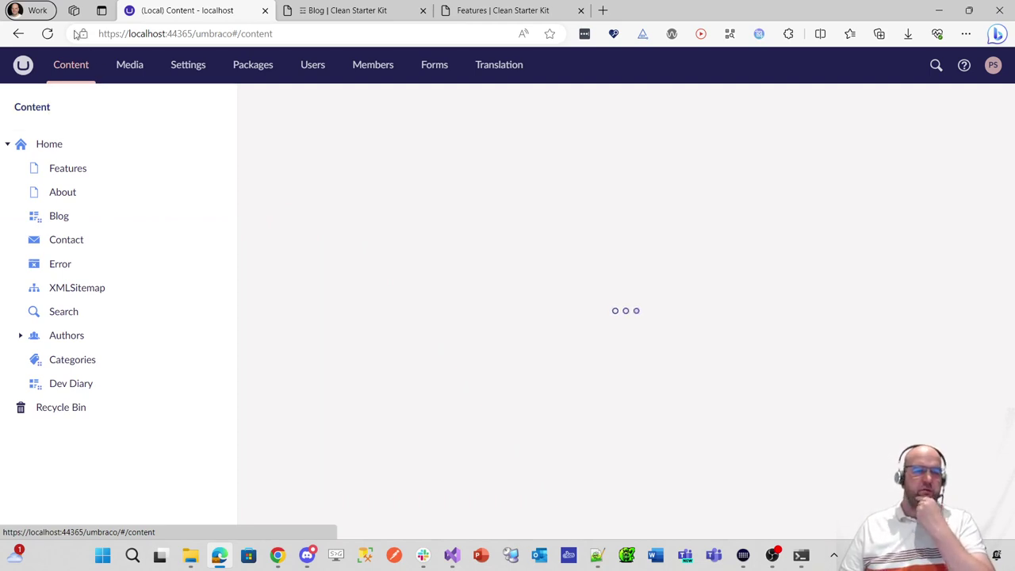
left_click(47, 33)
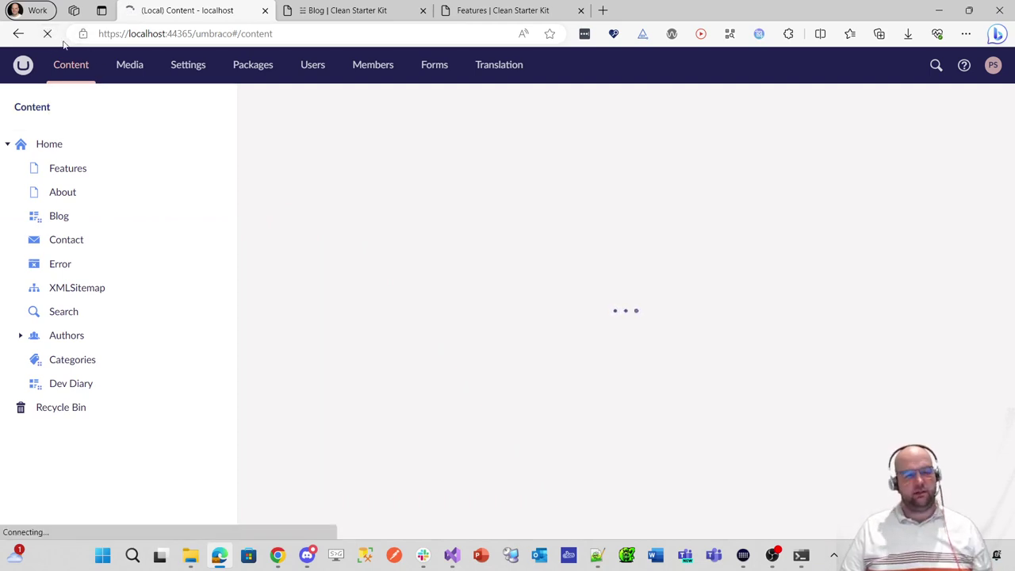
key("alt+Tab")
key("alt+Tab")
key("alt+Tab")
key("alt+Tab")
key("alt+Tab")
key("alt+Tab")
key("alt+Tab")
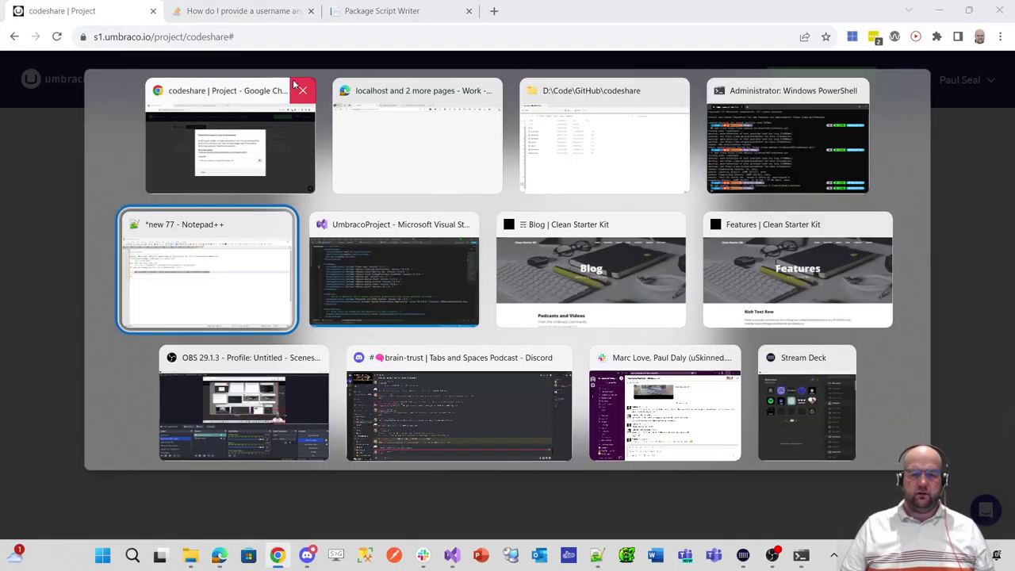
key("alt+shift+Tab")
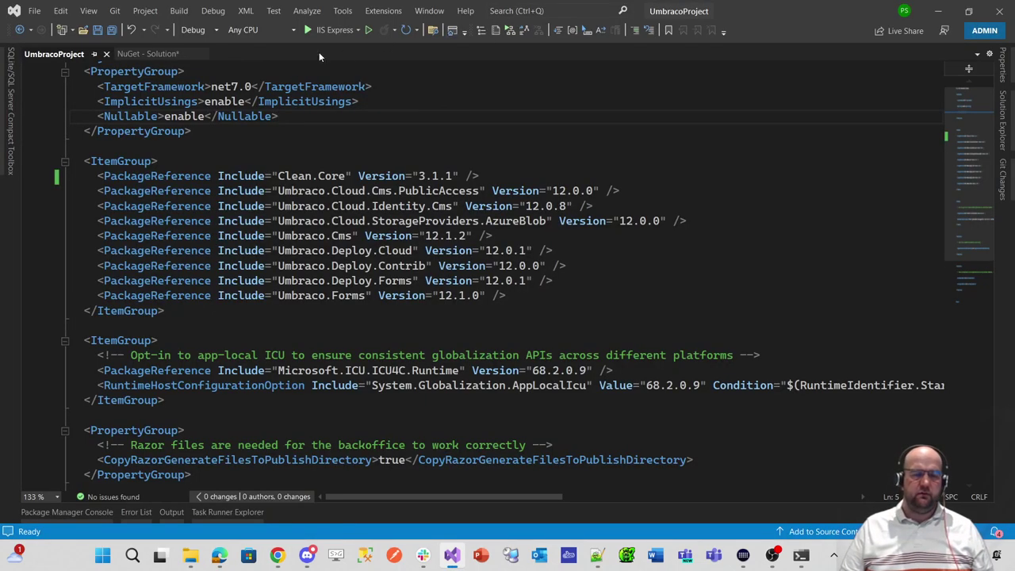
Run UmbracoProject without debugging and bring up the local backoffice on port 44365 in Edge.
left_click(370, 30)
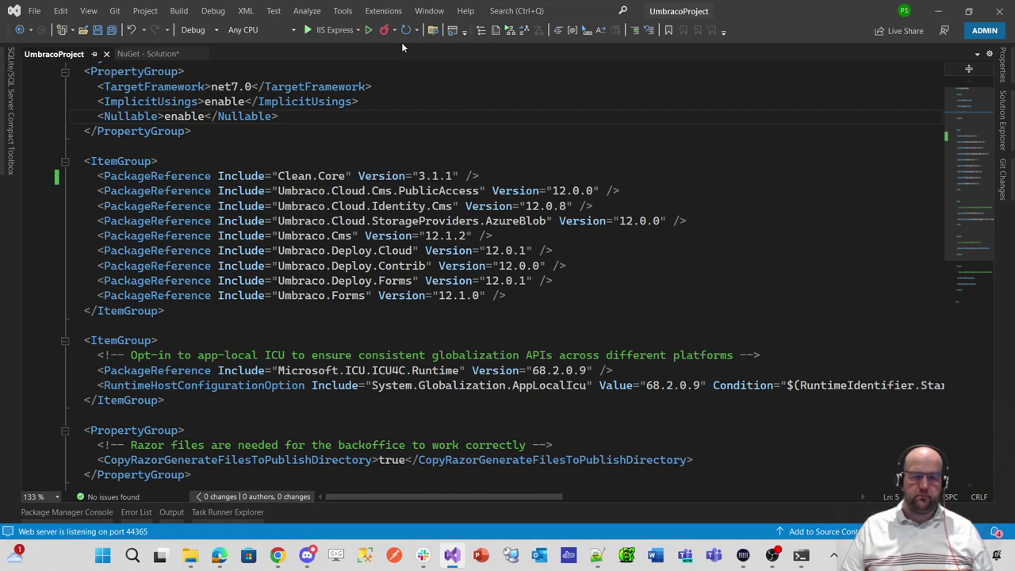
key("alt+Tab")
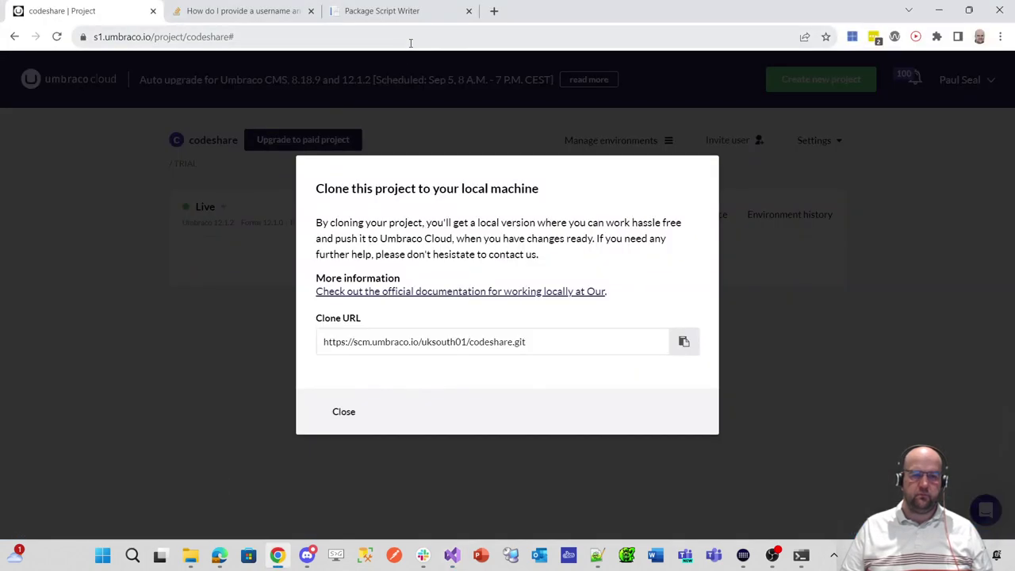
key("alt+Tab")
key("alt+Tab")
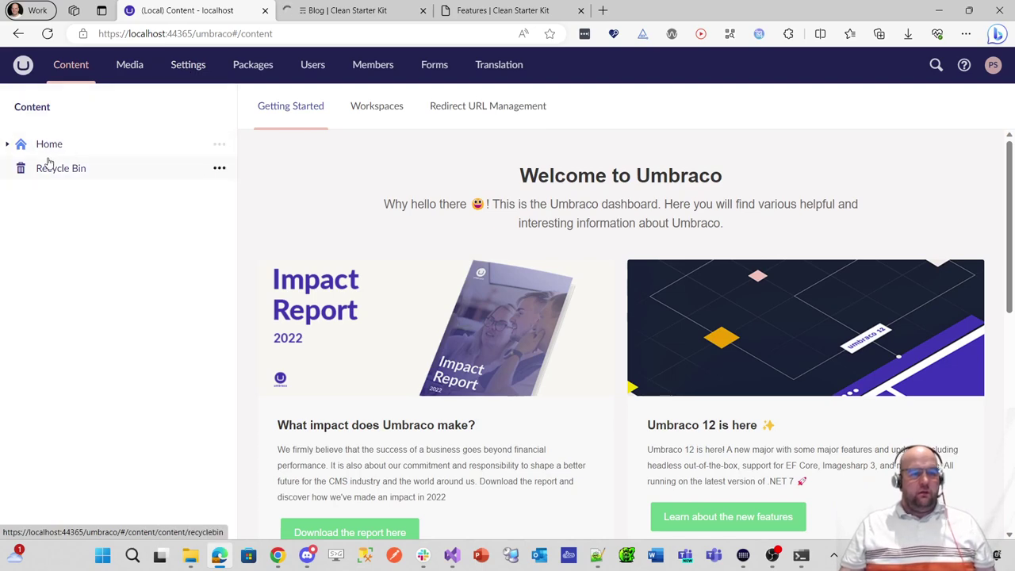
Queue all content under the Content root for transfer.
right_click(64, 109)
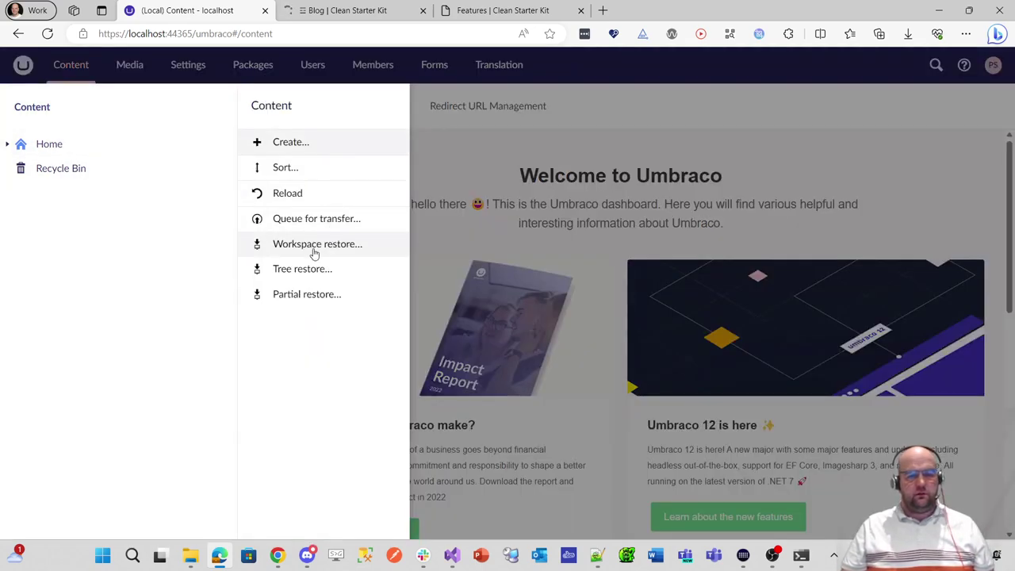
left_click(308, 219)
left_click(308, 184)
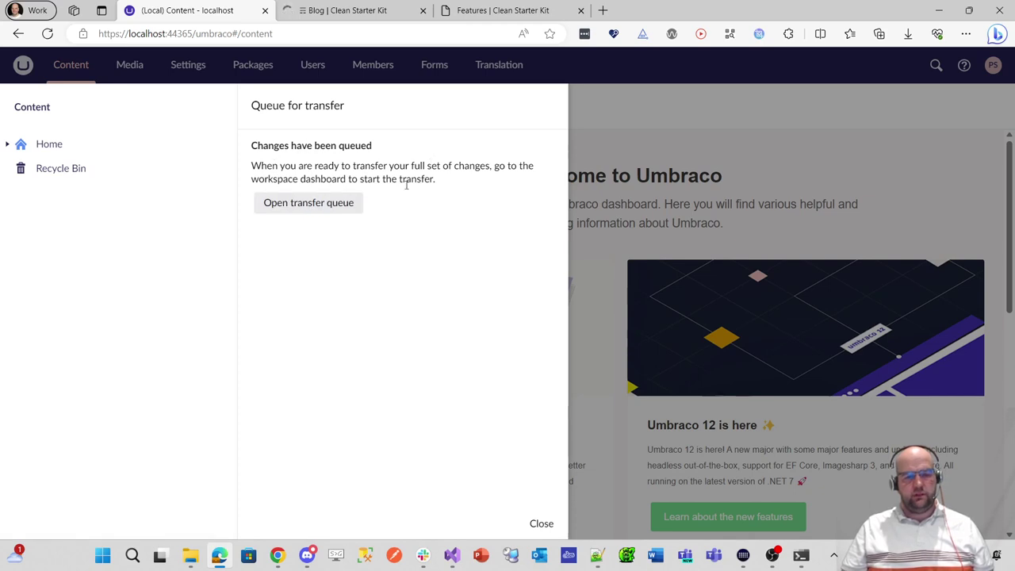
Queue all media under the Media root for transfer and open the transfer queue.
left_click(129, 64)
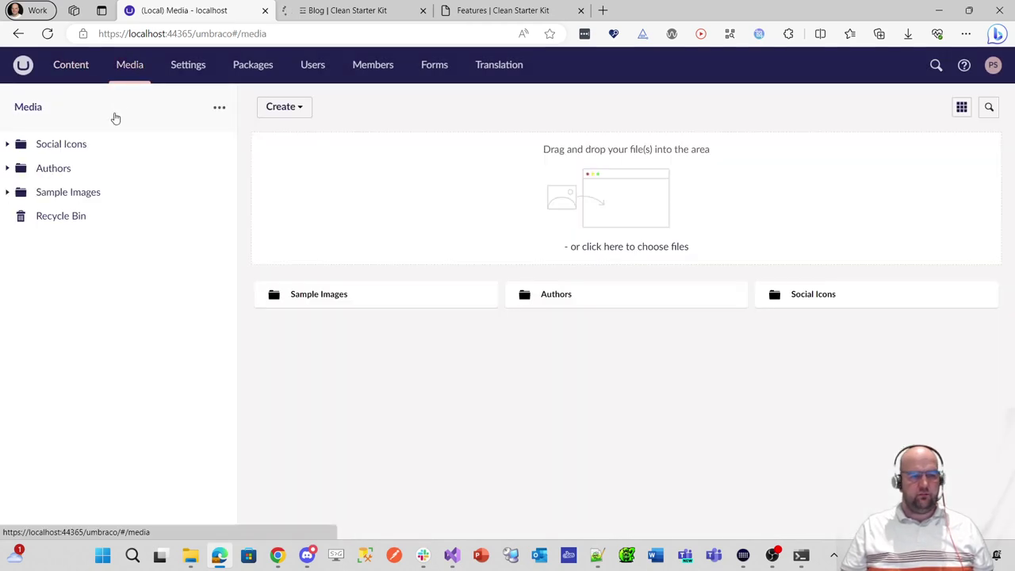
right_click(68, 119)
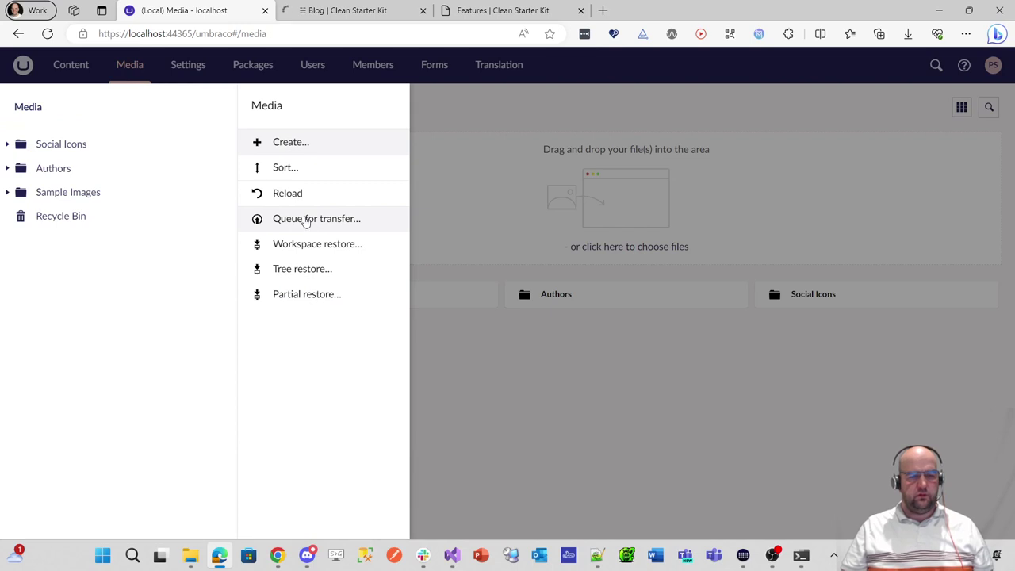
left_click(306, 222)
left_click(315, 185)
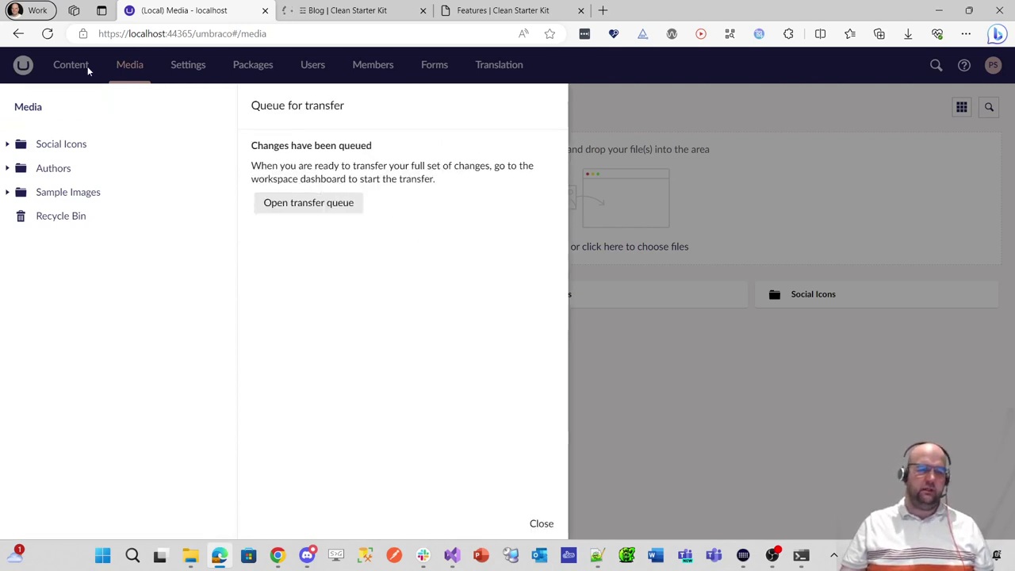
left_click(349, 208)
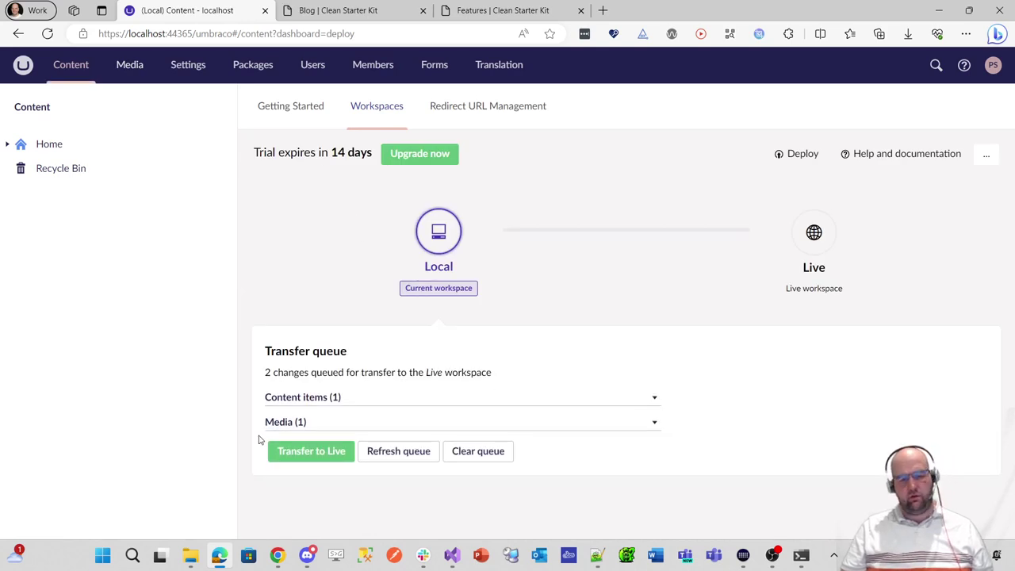
Review the queued Media and Content items, then transfer them to Live until complete.
left_click(635, 427)
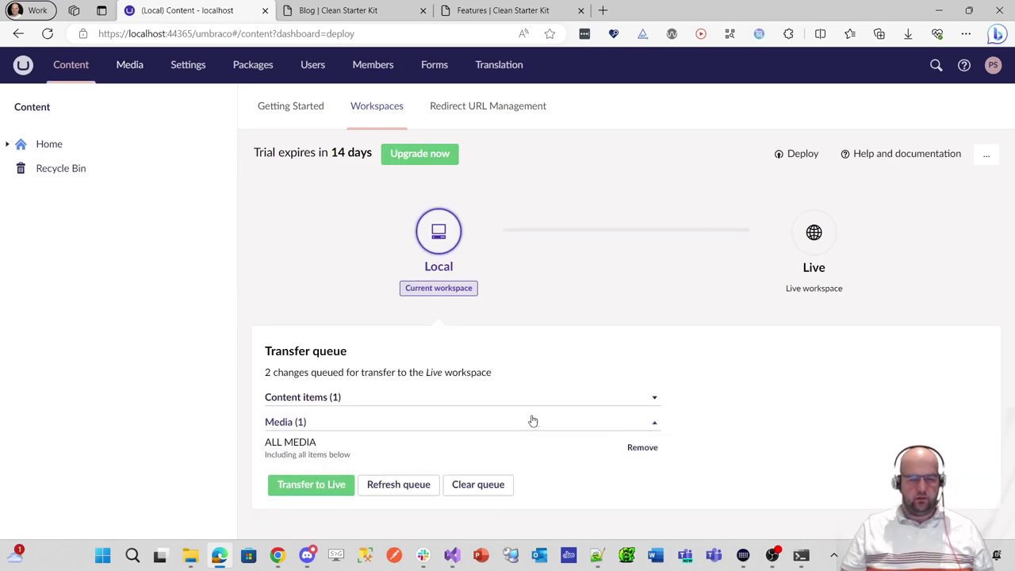
left_click(467, 399)
scroll(574, 407, "down", 1)
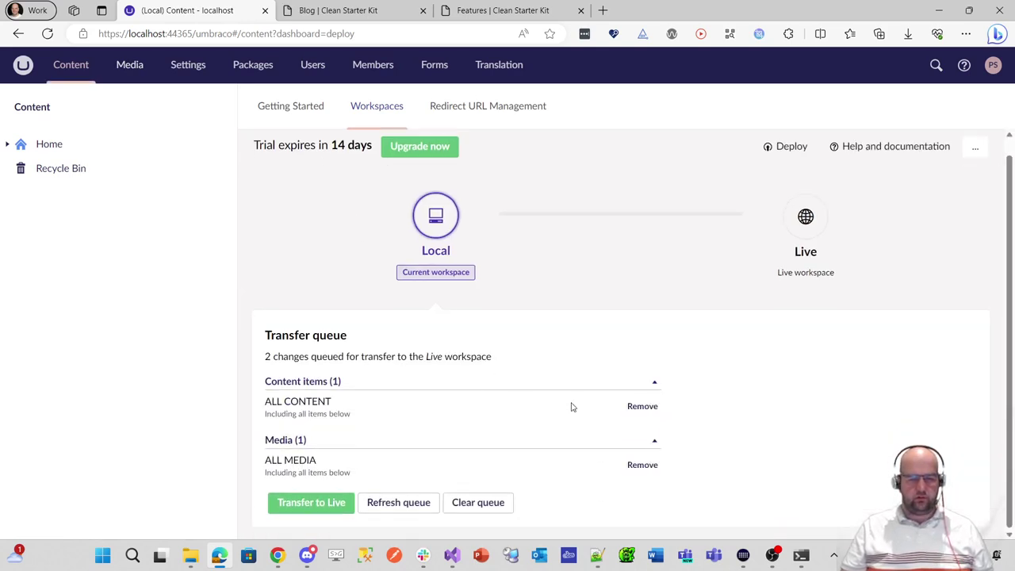
left_click(319, 505)
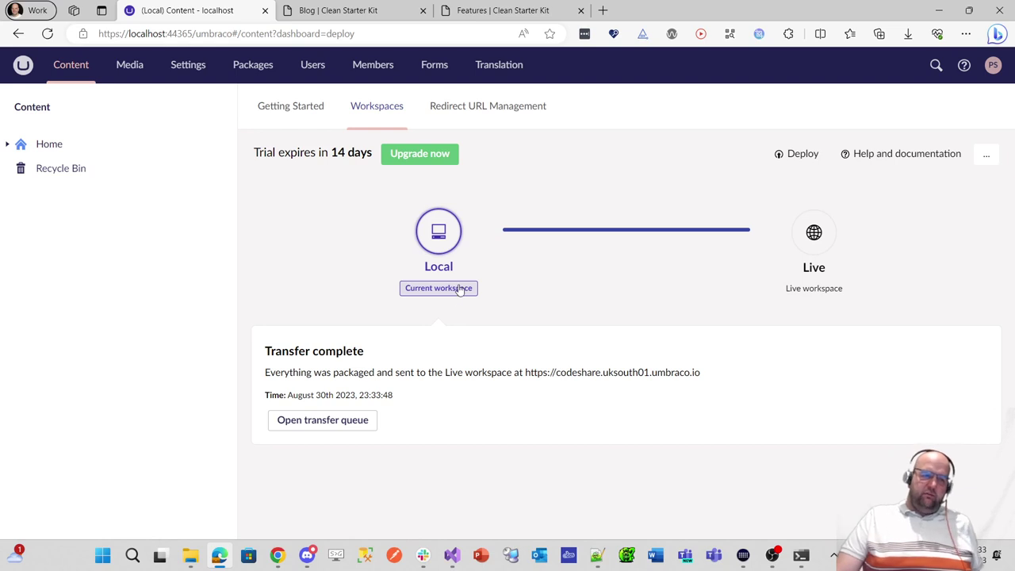
left_click(277, 554)
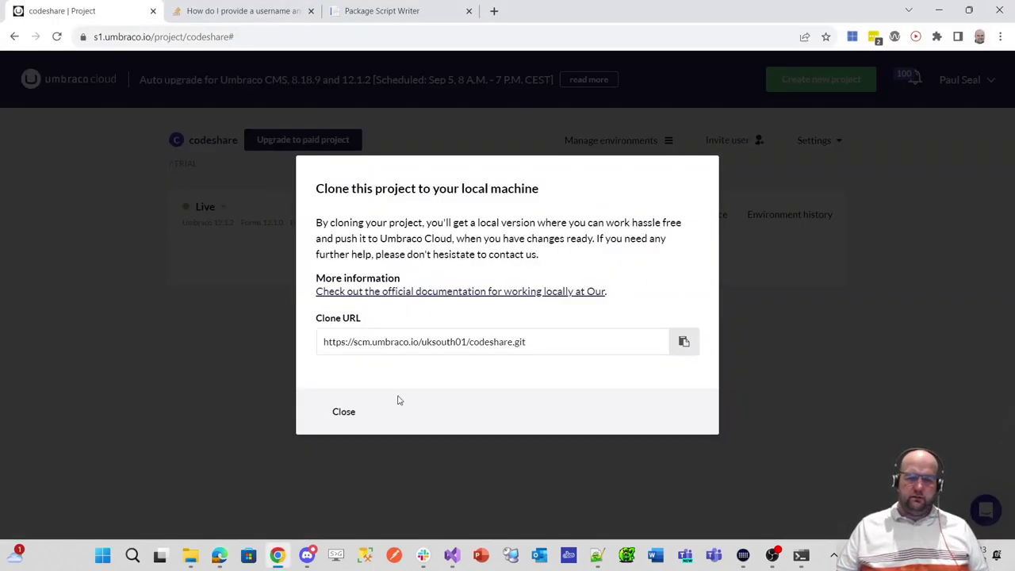
Dismiss the clone dialog, refresh the codeshare project page, and open the Live environment's backoffice.
left_click(351, 412)
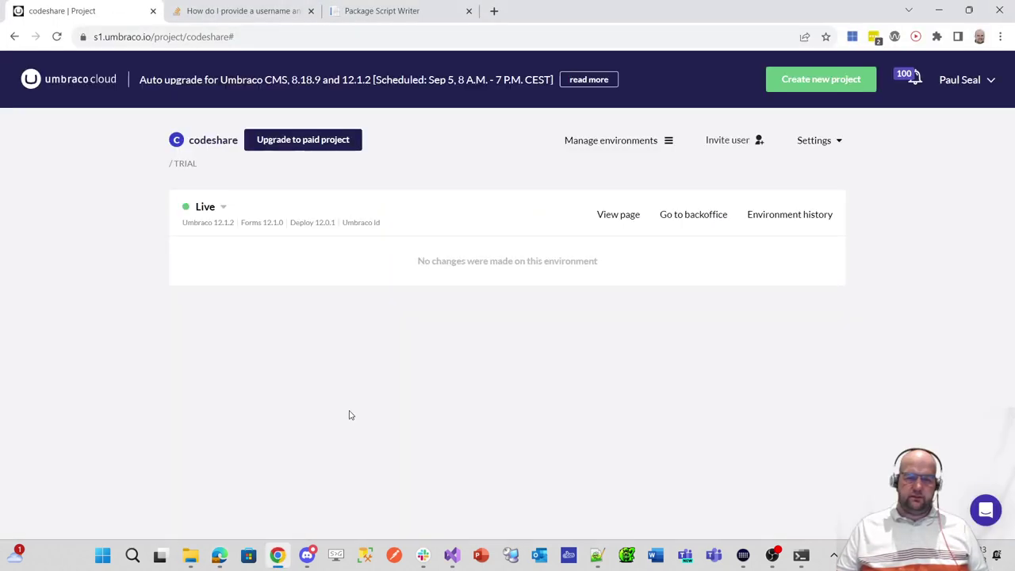
left_click(59, 38)
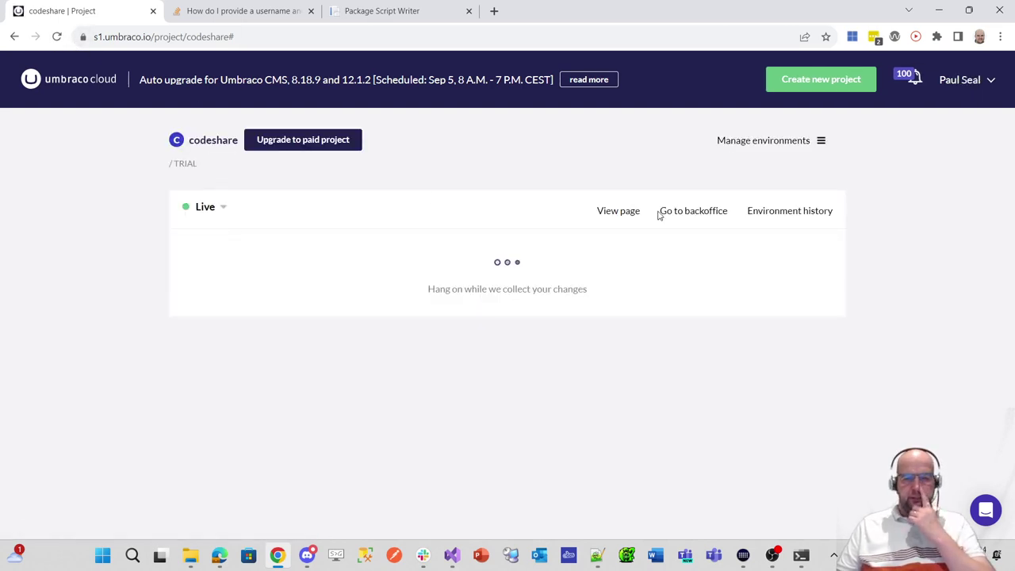
left_click(699, 214)
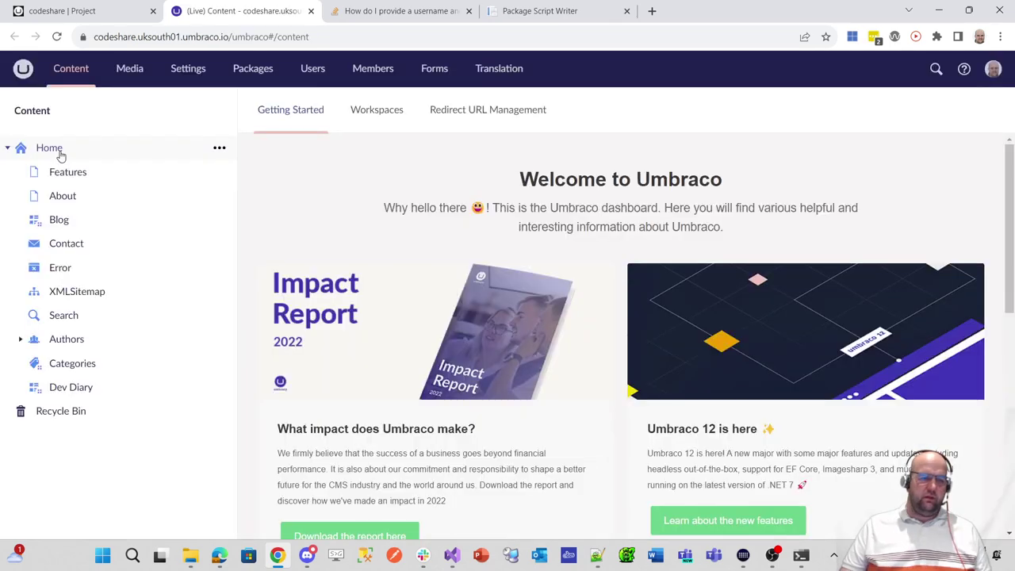
Check the Home page's Info and open the live home page in a new tab.
left_click(59, 151)
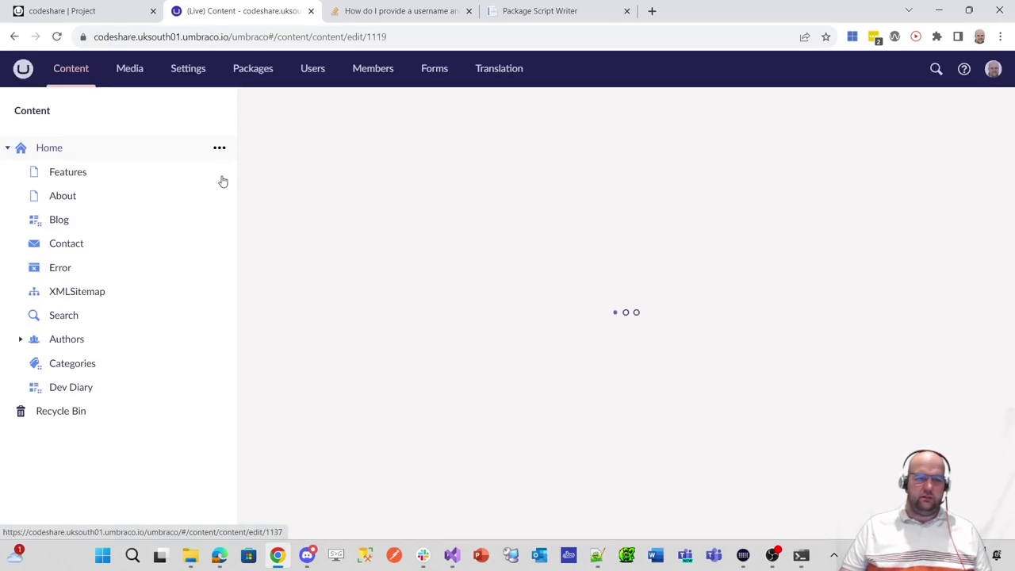
left_click(913, 112)
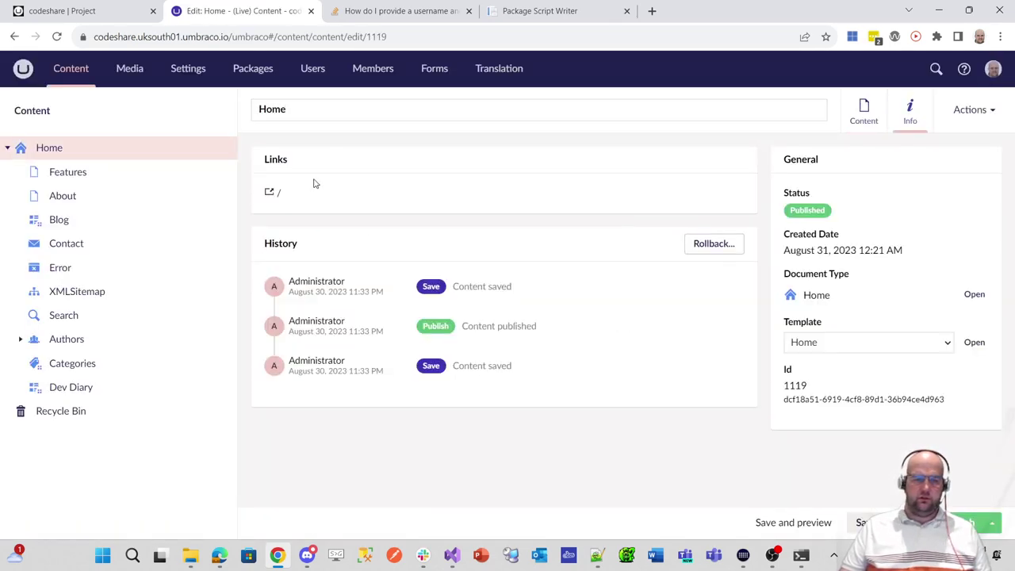
left_click(279, 190)
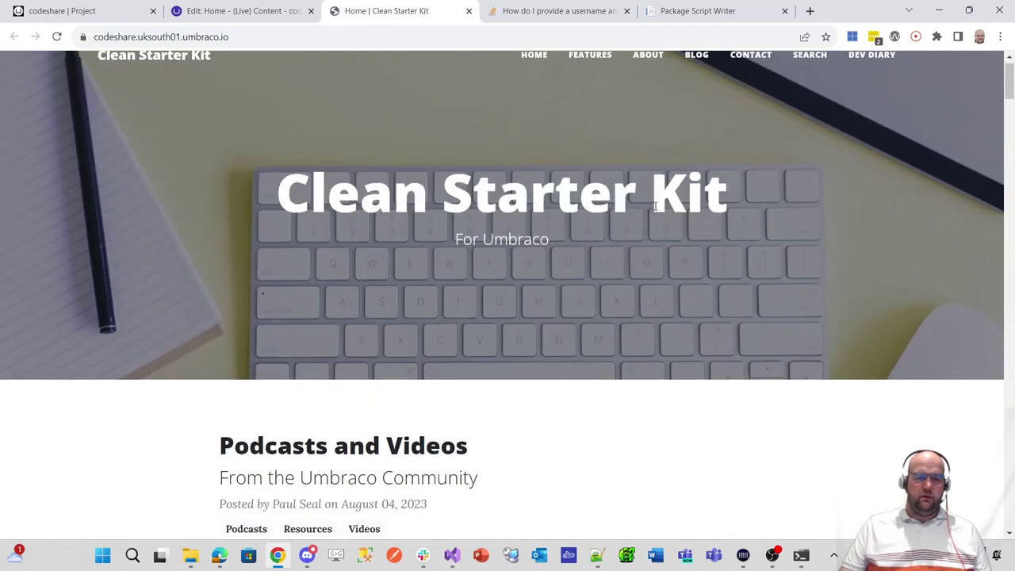
Scroll through the live Clean Starter Kit home page to review it.
scroll(655, 205, "down", 4)
scroll(673, 211, "up", 4)
scroll(674, 211, "down", 8)
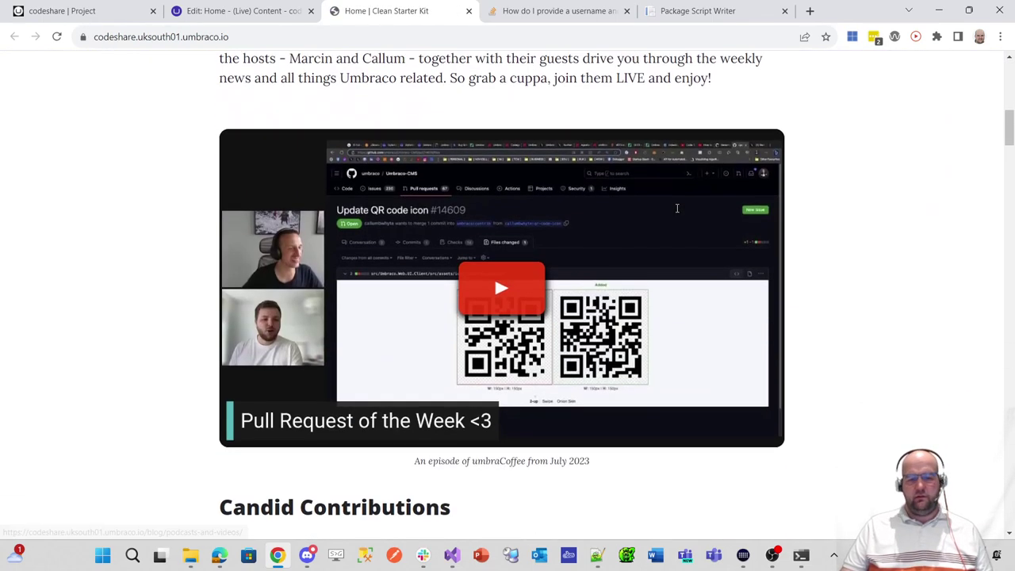
scroll(675, 205, "down", 4)
scroll(675, 205, "up", 5)
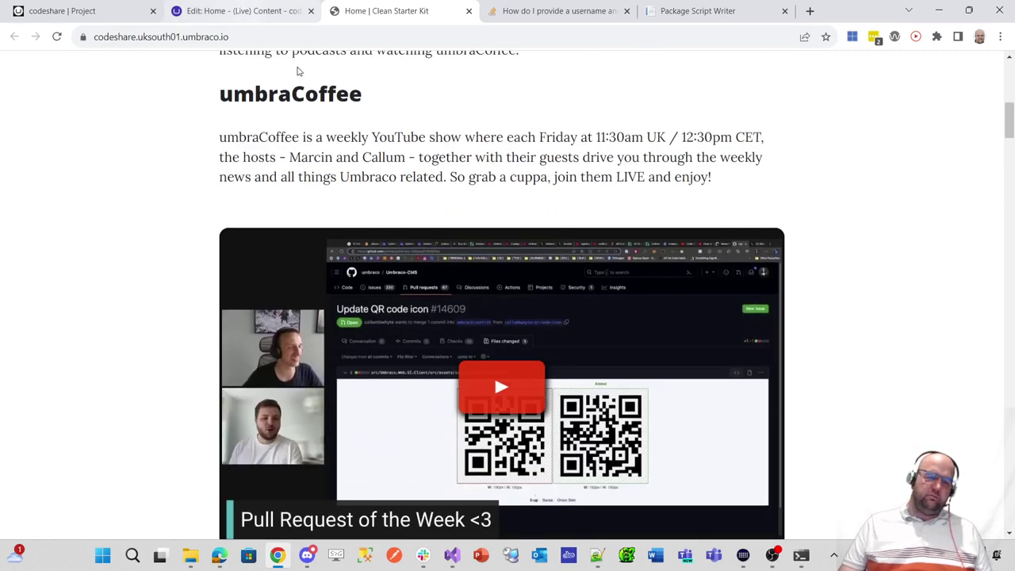
scroll(395, 159, "up", 6)
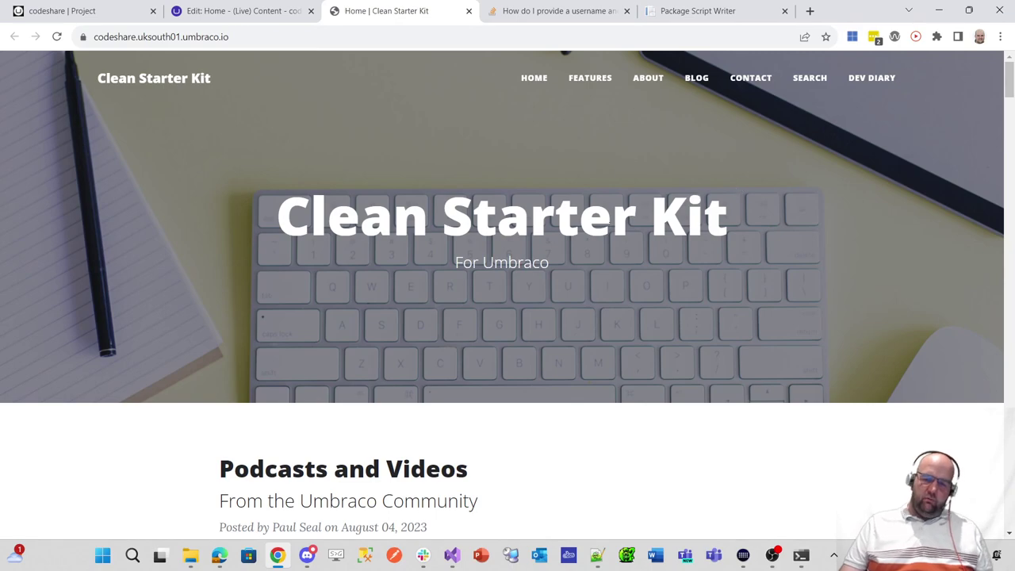
scroll(613, 236, "down", 7)
scroll(614, 238, "down", 13)
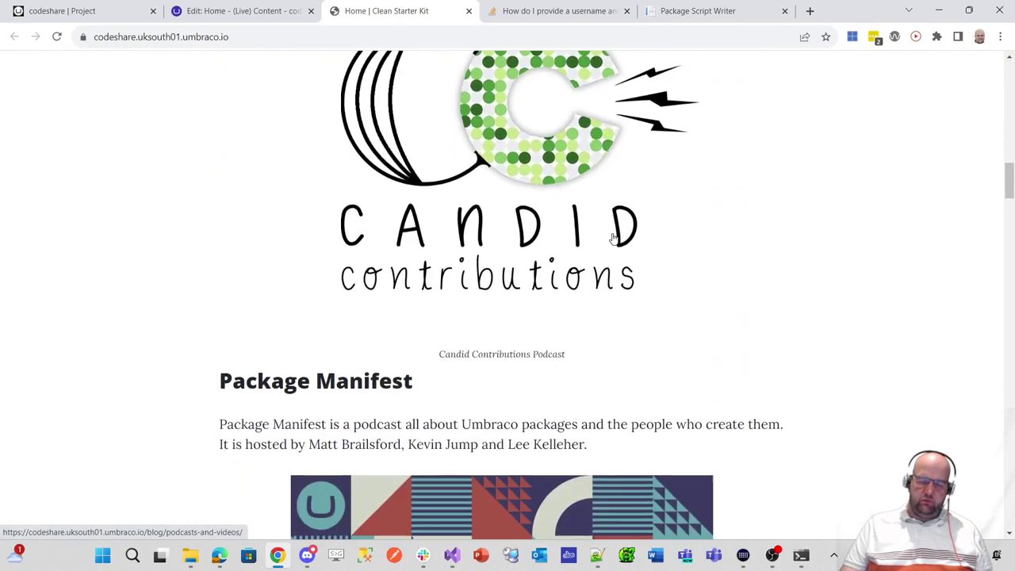
scroll(615, 236, "up", 4)
scroll(614, 236, "up", 15)
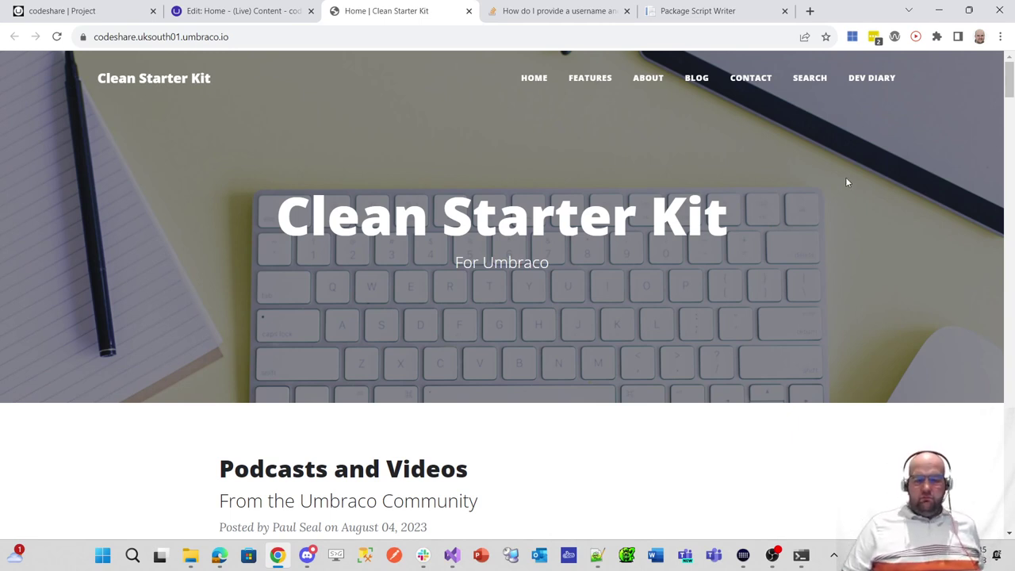
Open the Dev Diary page at /dev-diary/, review it, and return to the live backoffice.
left_click(882, 82)
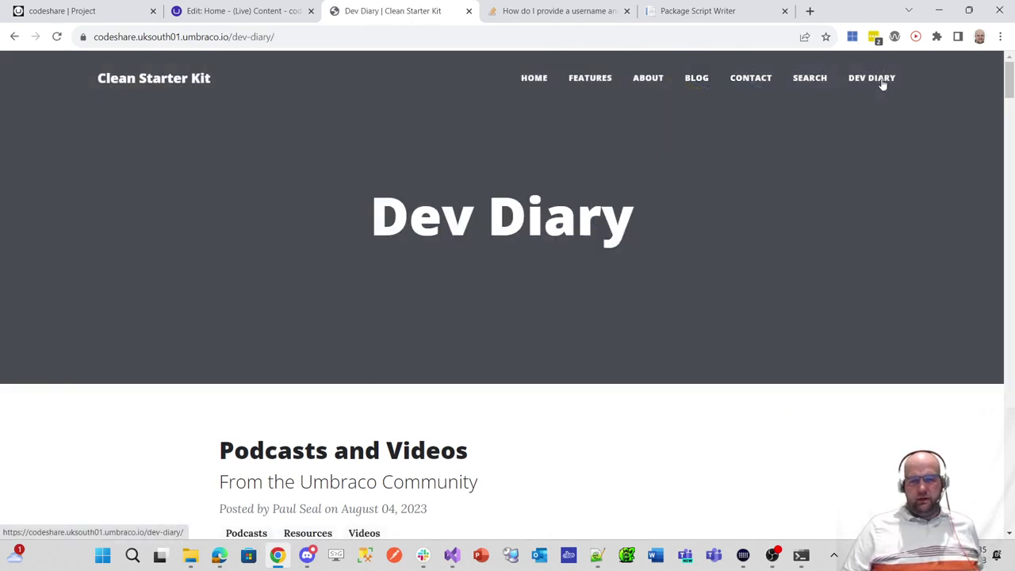
scroll(841, 143, "down", 5)
scroll(829, 164, "down", 3)
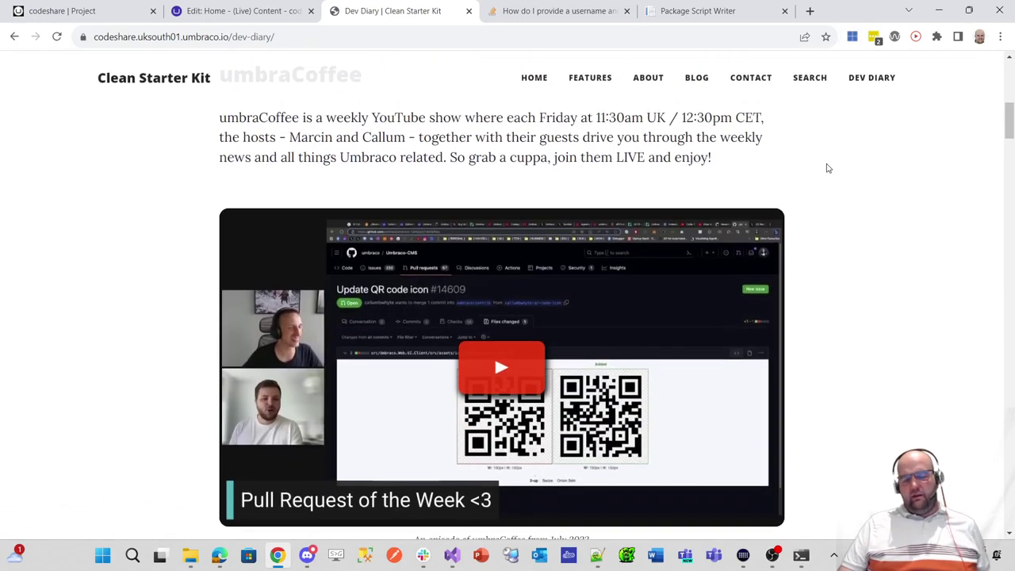
scroll(825, 165, "up", 7)
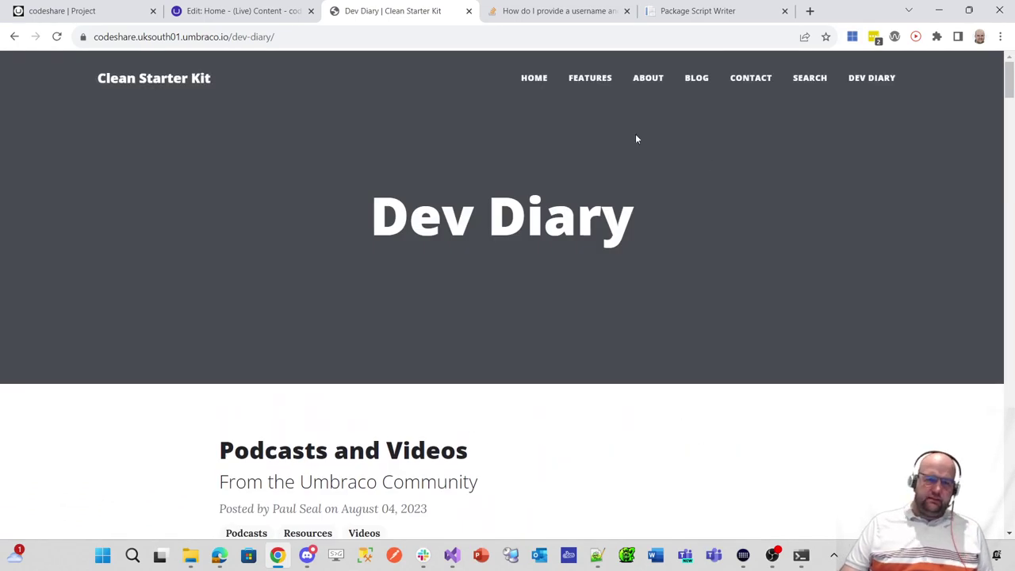
left_click(238, 10)
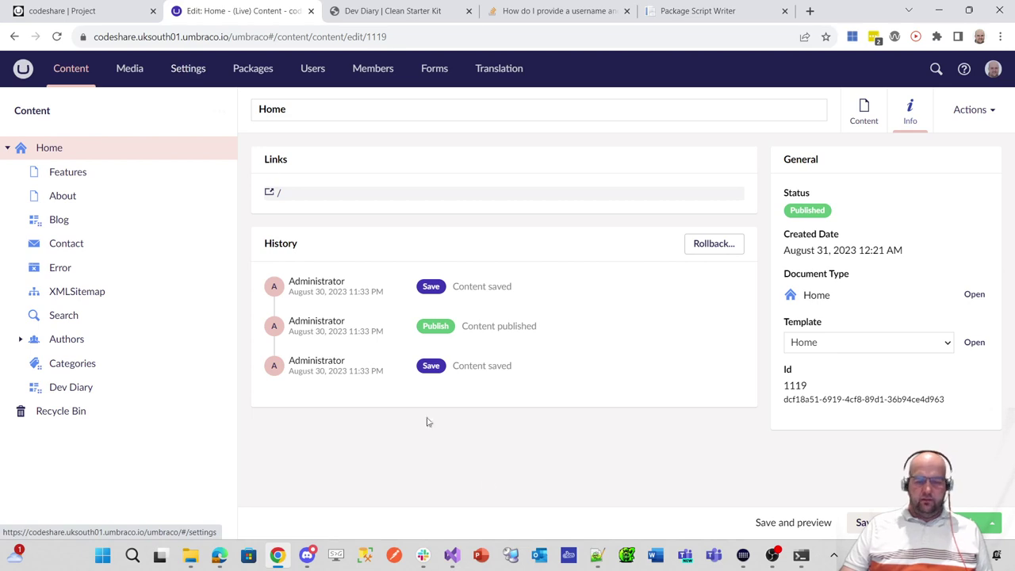
Open Views > Partials > latestArticles.cshtml from Solution Explorer in Visual Studio.
left_click(453, 555)
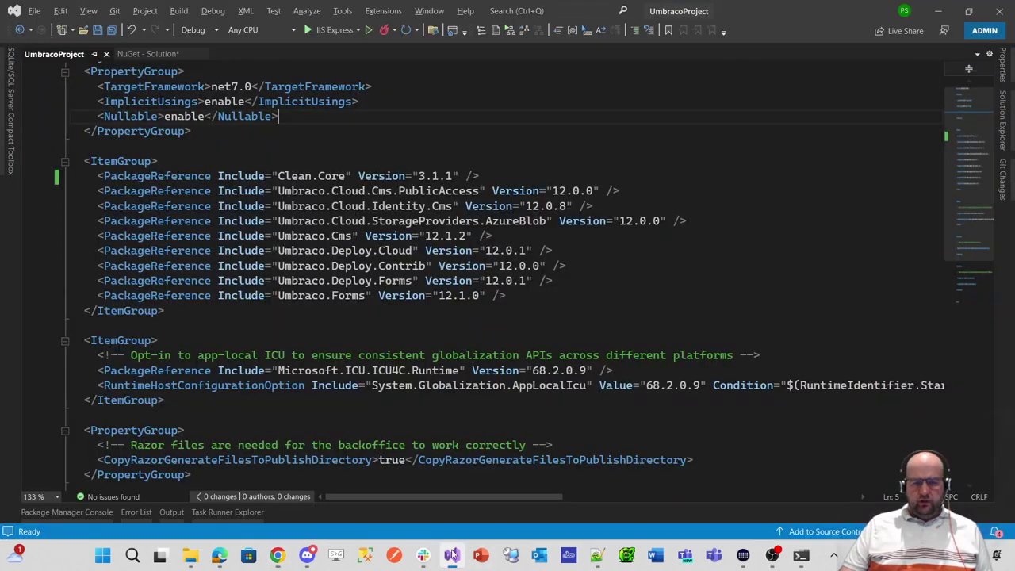
left_click(1003, 119)
left_click(598, 190)
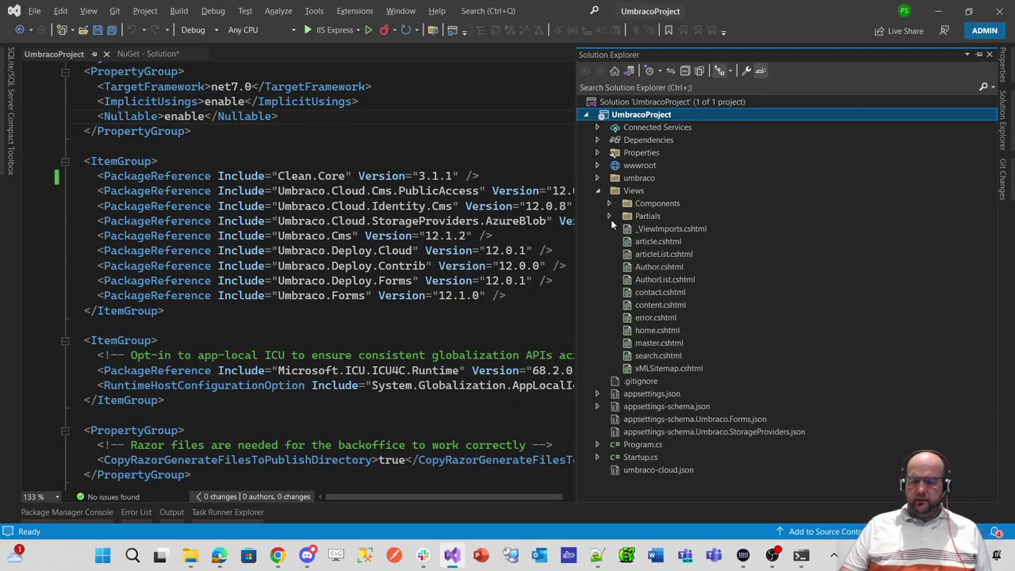
left_click(609, 216)
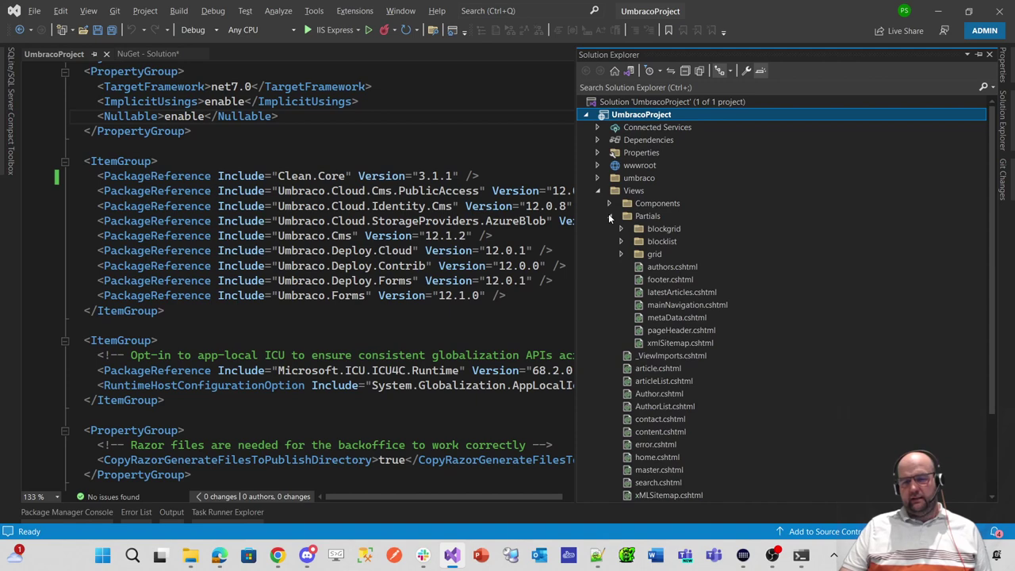
double_click(668, 292)
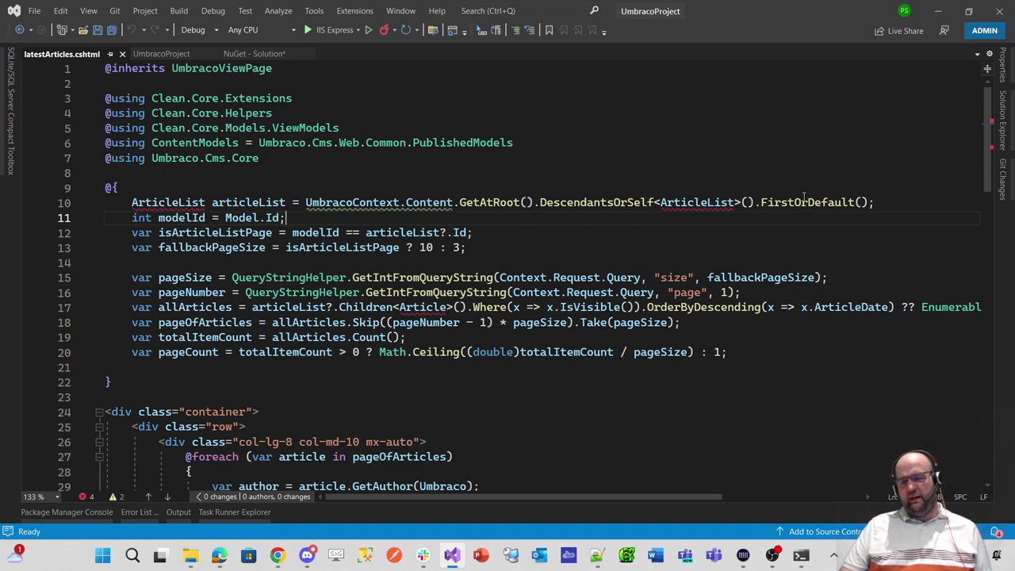
Inspect the FirstOrDefault article lookup on line 10, then return to the live backoffice.
left_click(833, 203)
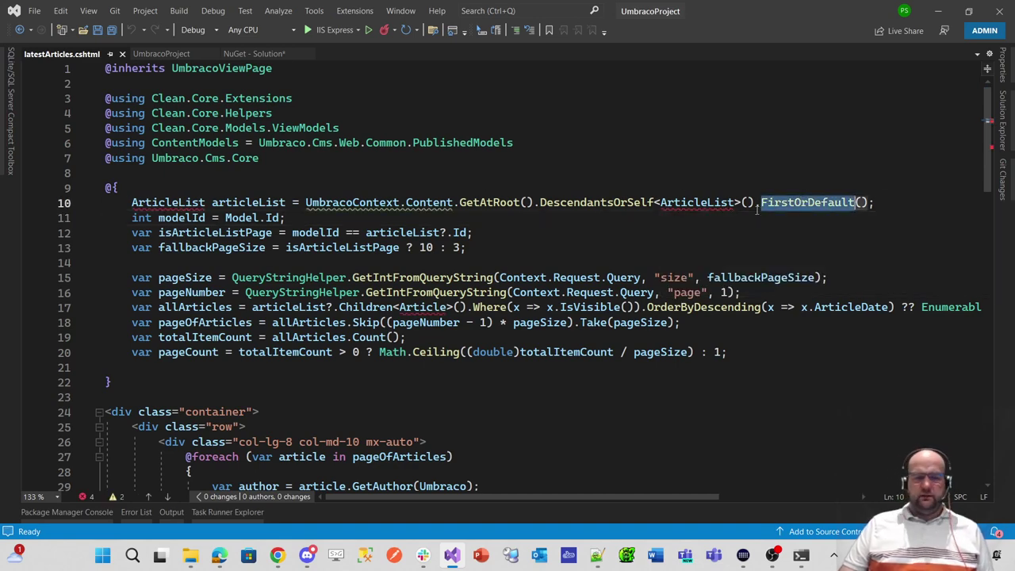
mouse_move(188, 202)
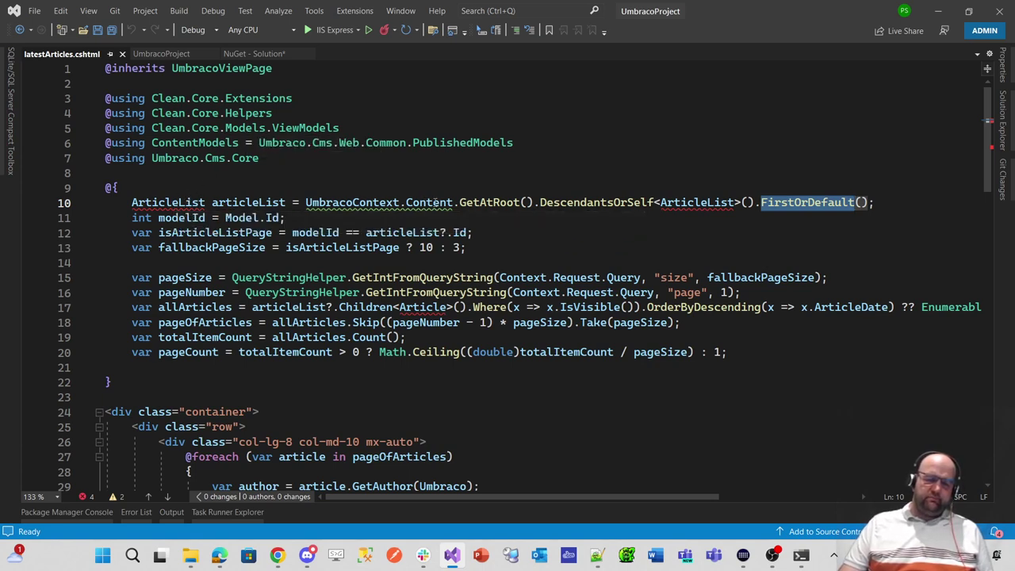
mouse_move(434, 204)
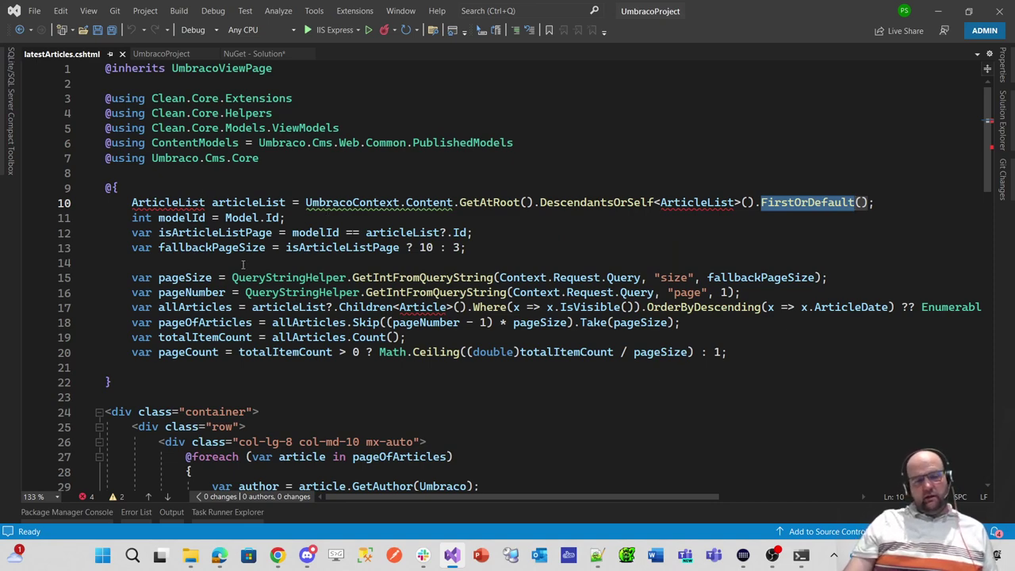
key("alt+Tab")
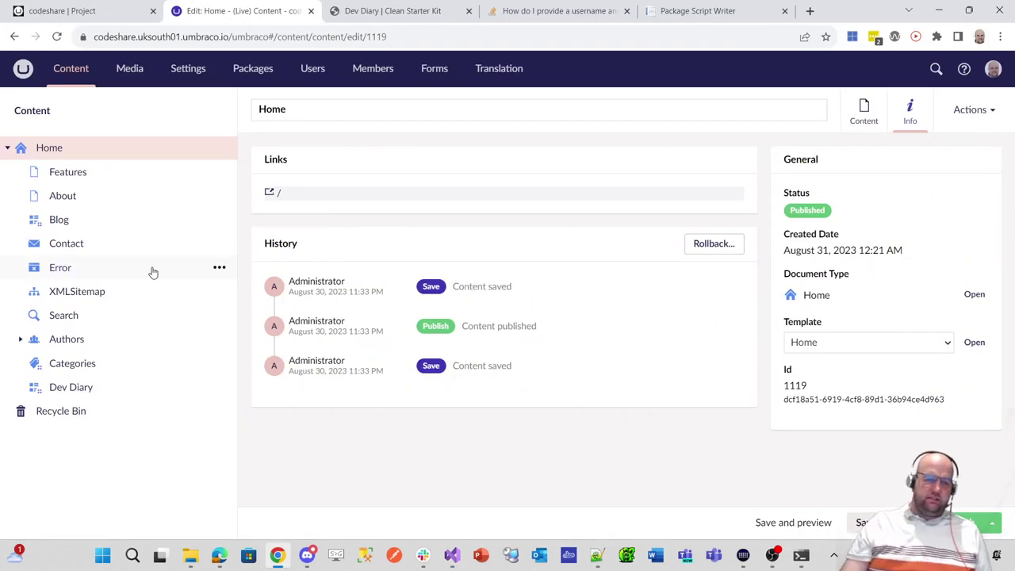
Open the Error page's Info in the live backoffice and select its unique id.
left_click(66, 246)
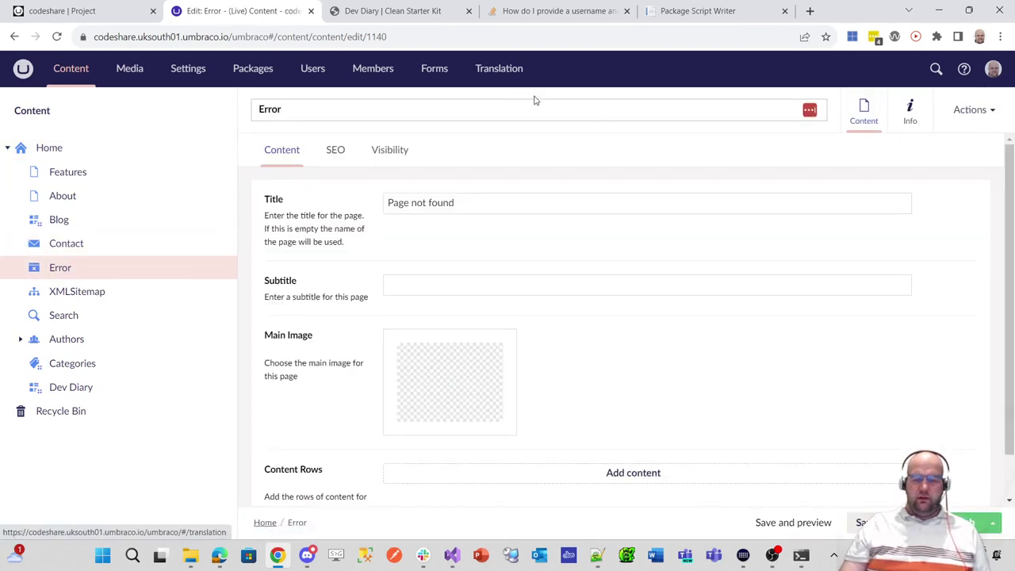
left_click(921, 124)
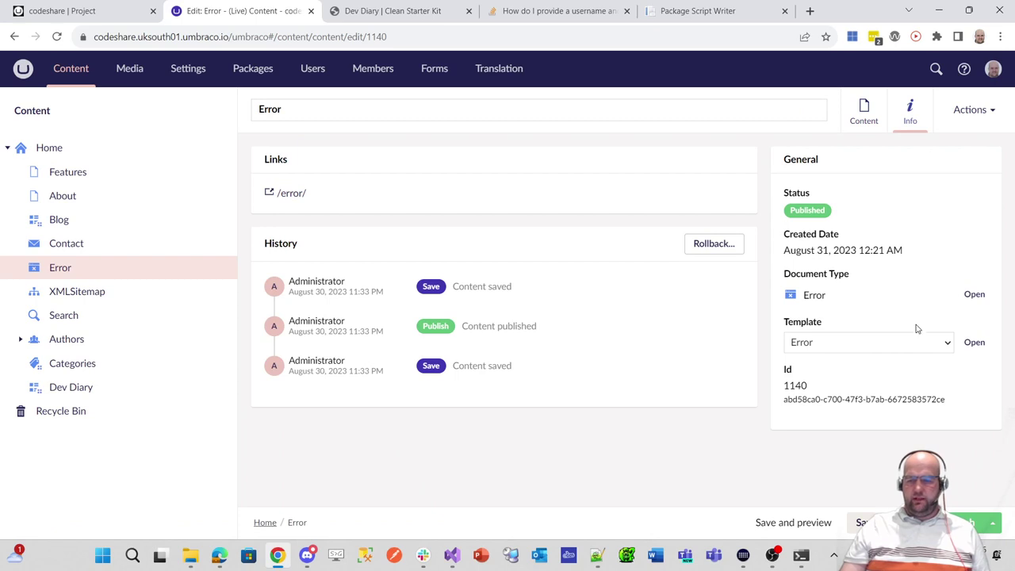
left_click_drag(959, 399, 783, 409)
key("ctrl+c")
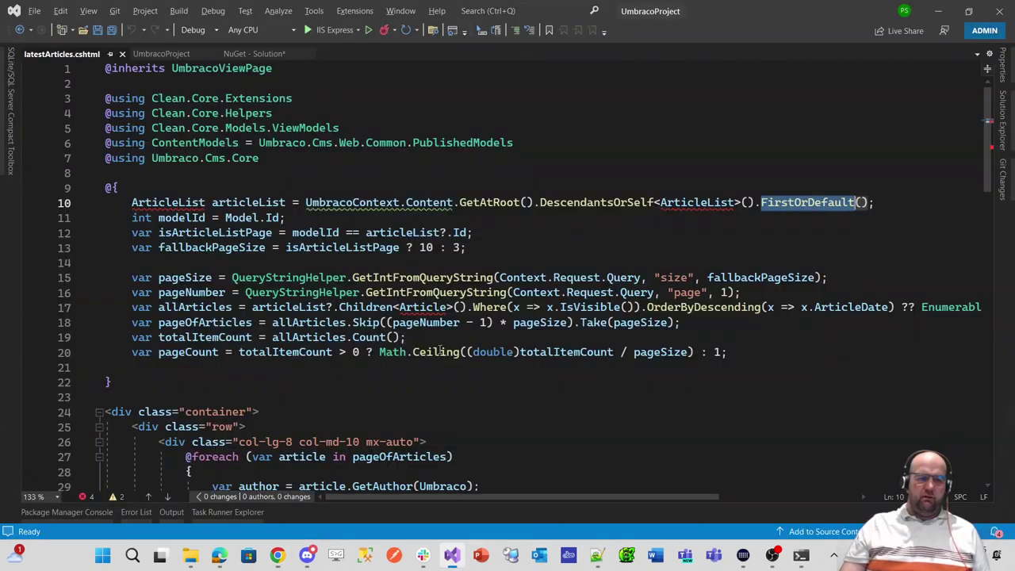
Open appsettings.json from Solution Explorer in Visual Studio.
key("alt+Tab")
left_click(1005, 119)
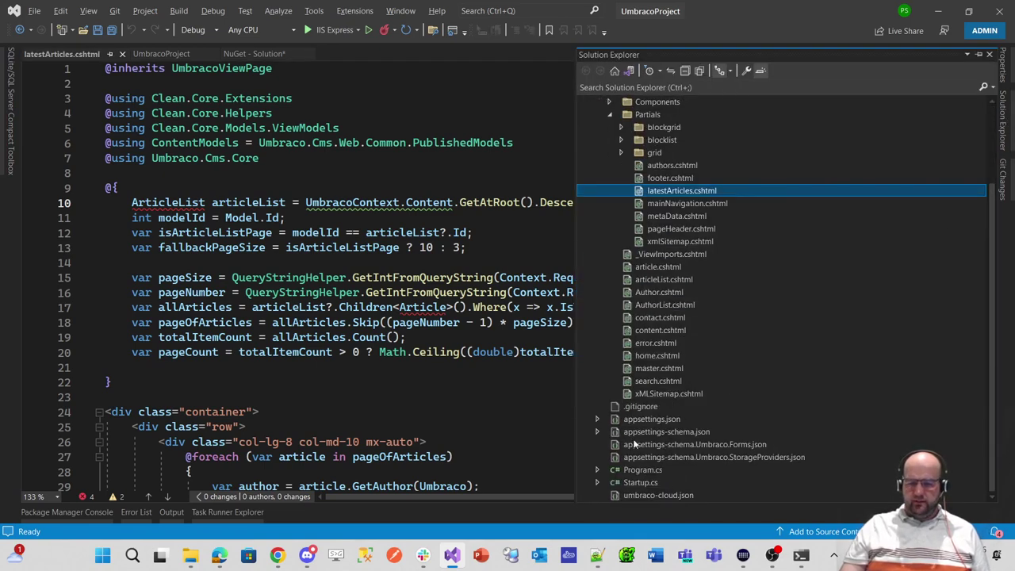
left_click(598, 420)
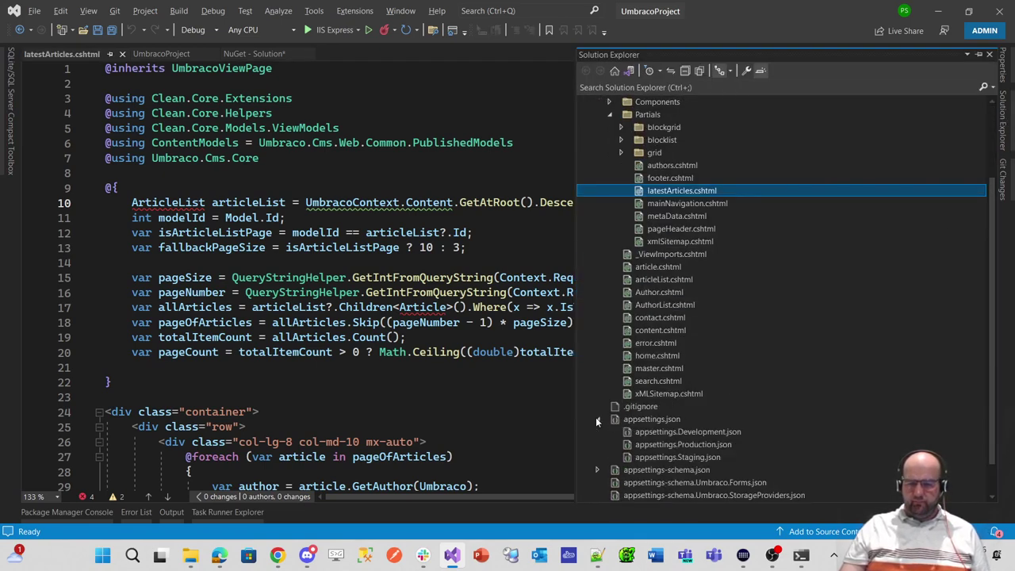
double_click(655, 418)
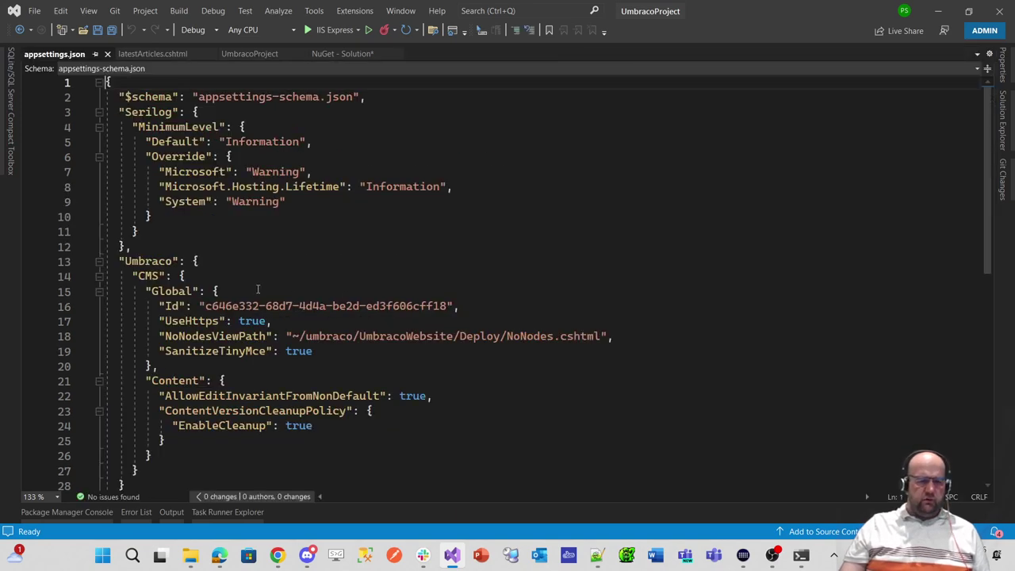
Add an Error404Collection setting after the ContentVersionCleanupPolicy block in appsettings.json.
left_click(168, 439)
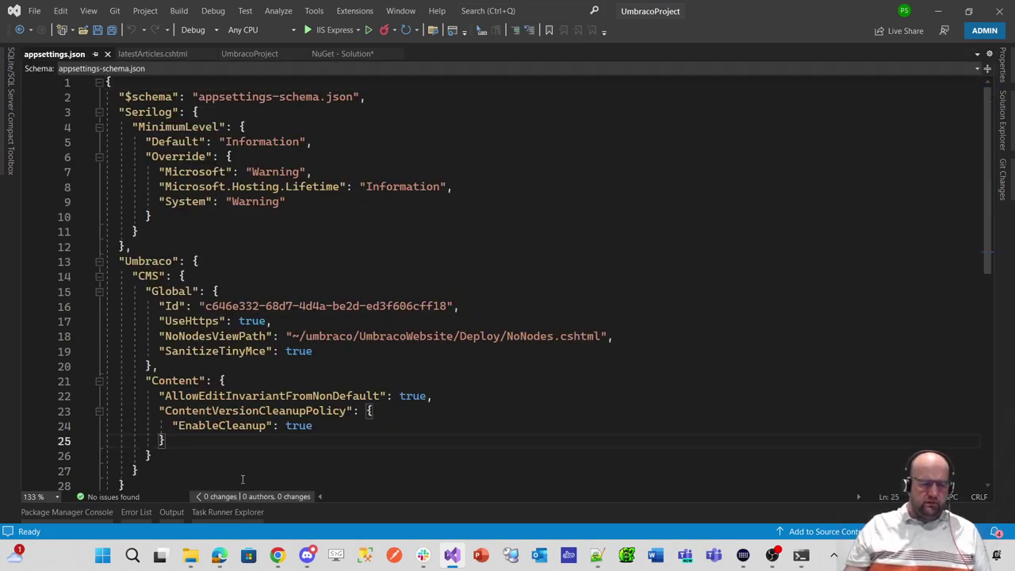
type(",")
key("Return")
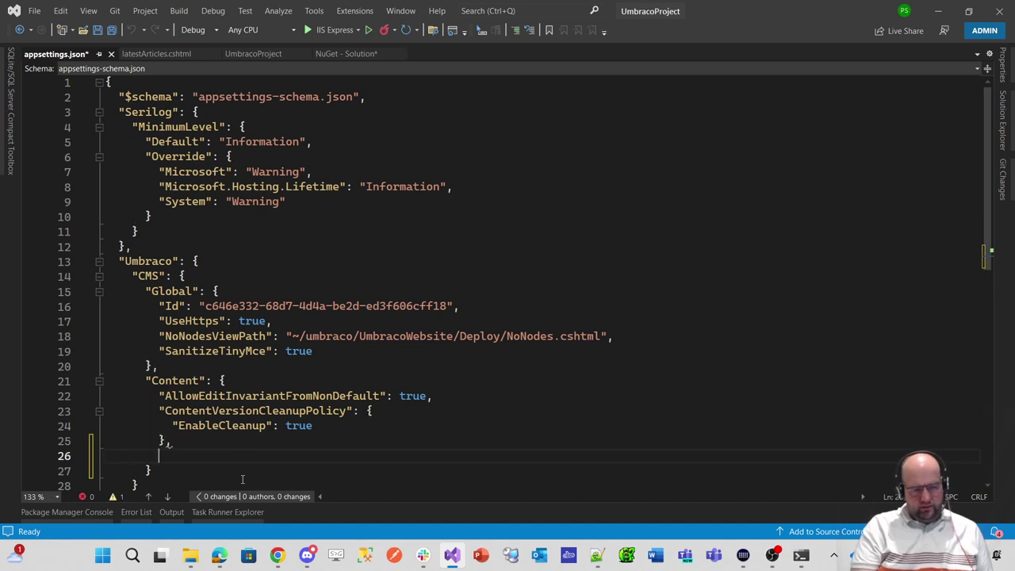
type("\"Err")
key("Tab")
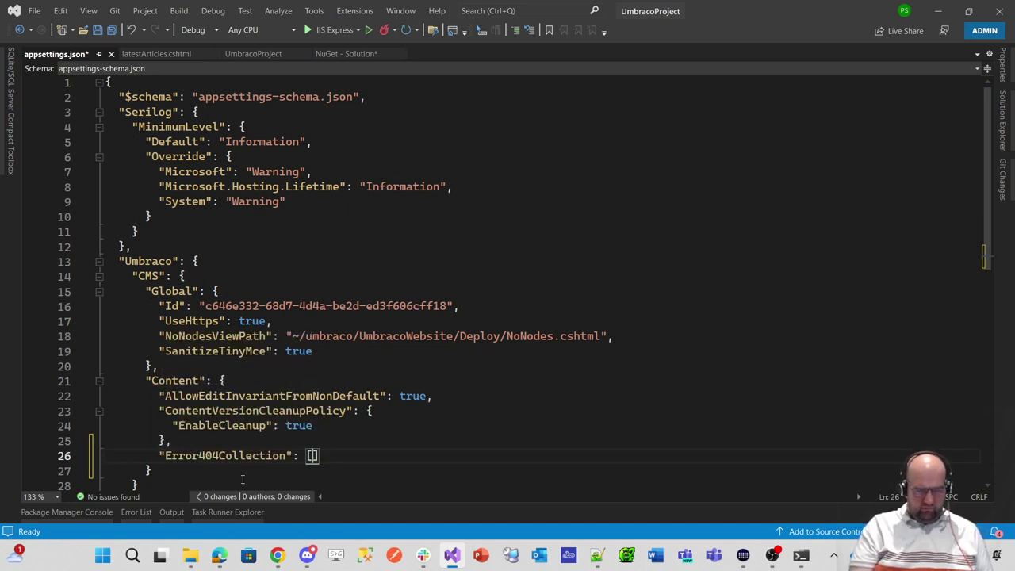
key("Return")
Add an entry with Culture "default" and the pasted Error page ContentKey.
type("{")
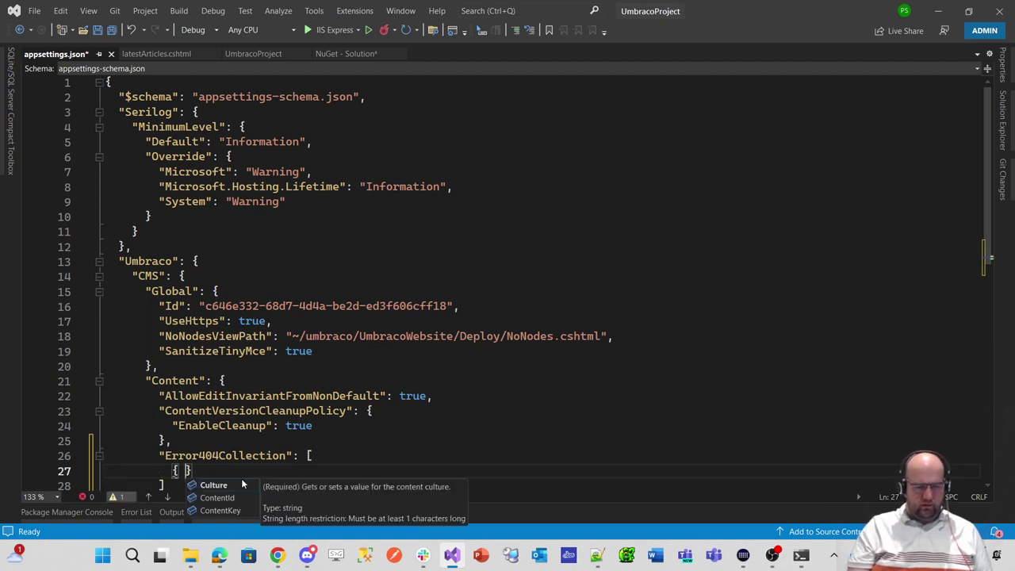
key("Tab")
type("d")
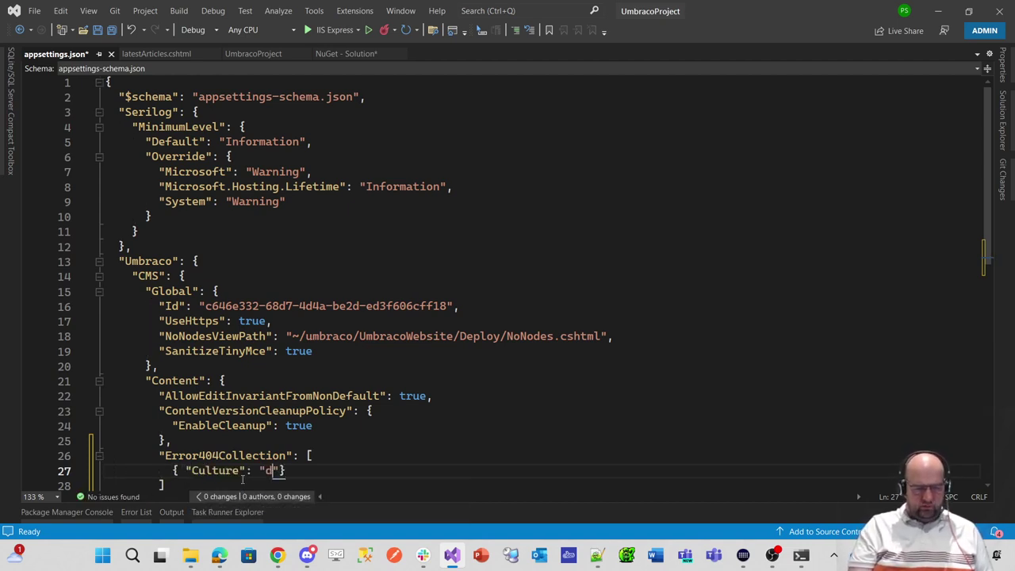
type("efa")
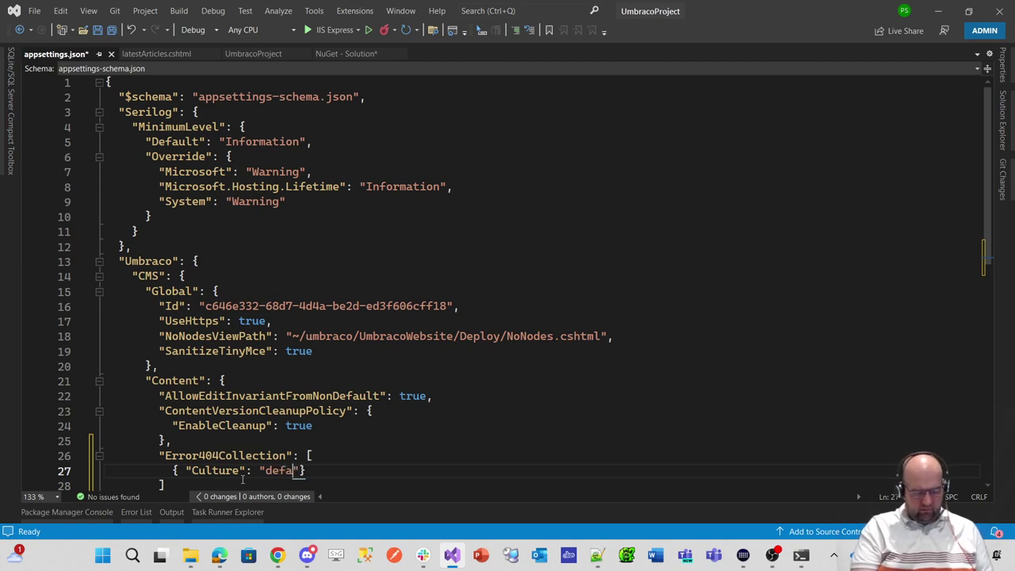
type("ult")
key("Right")
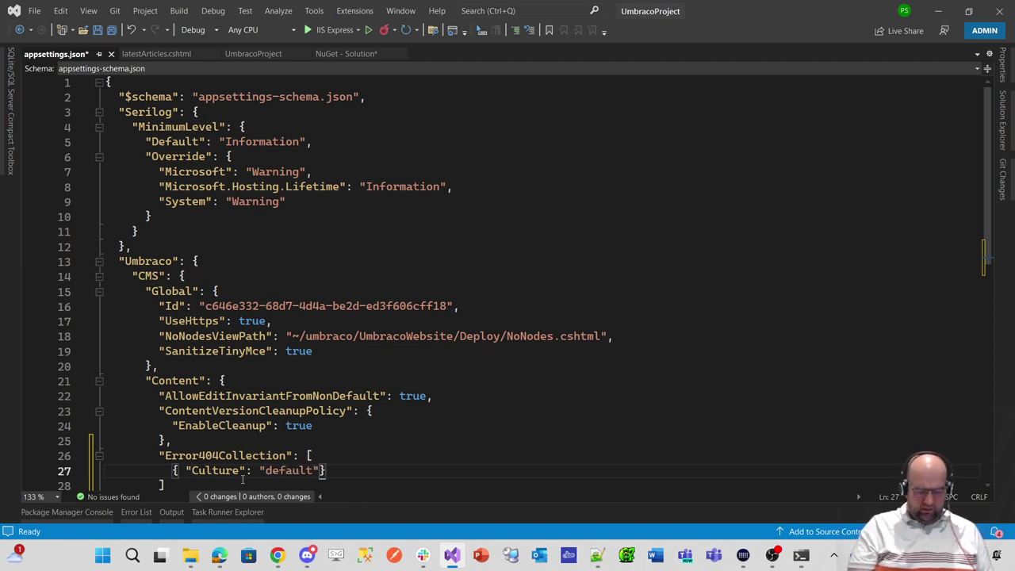
type(",")
key("Return")
type("\"")
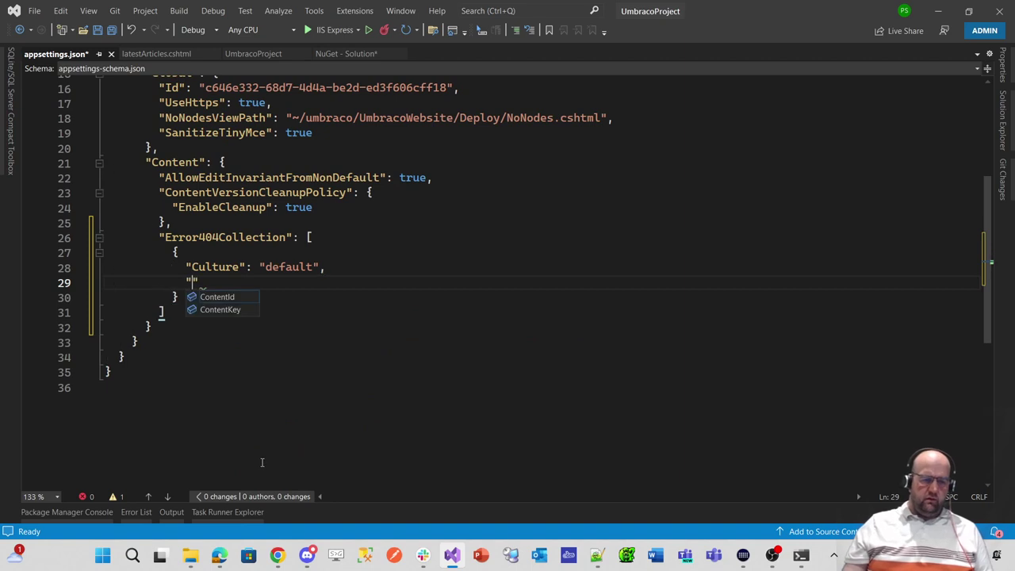
left_click(222, 309)
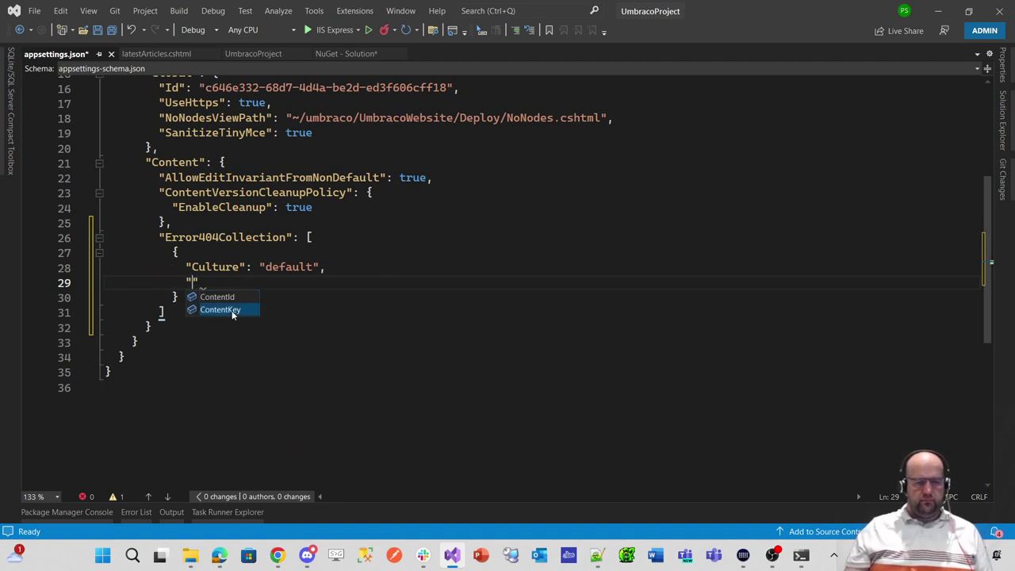
double_click(226, 309)
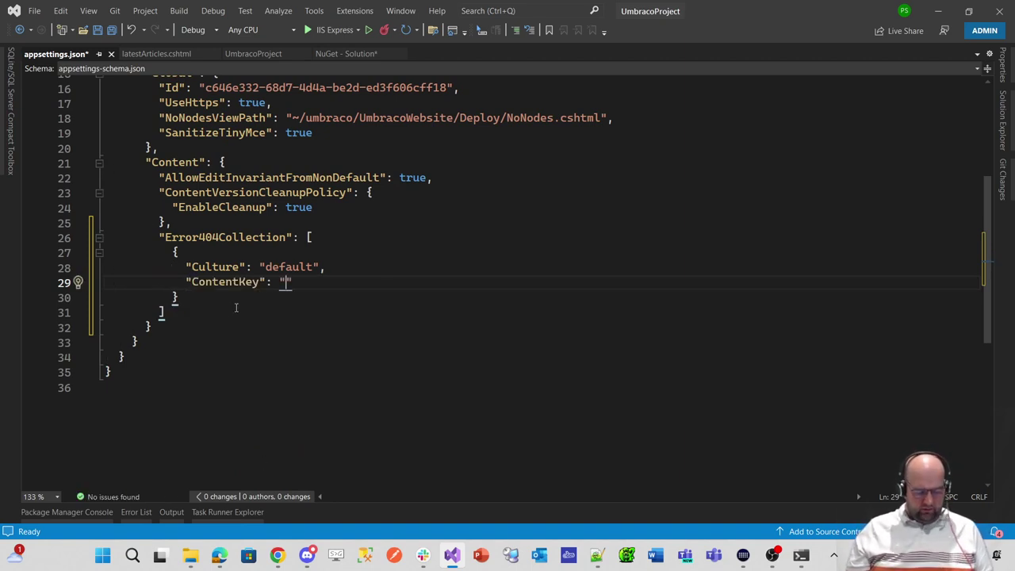
key("ctrl+v")
Save appsettings.json and all open project and solution files.
key("ctrl+s")
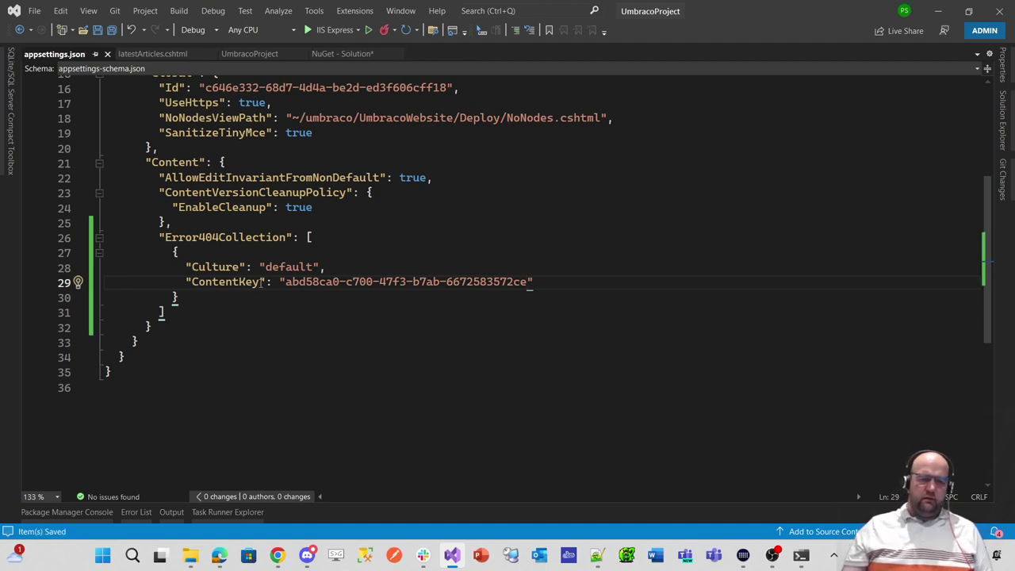
left_click(365, 253)
scroll(364, 258, "up", 5)
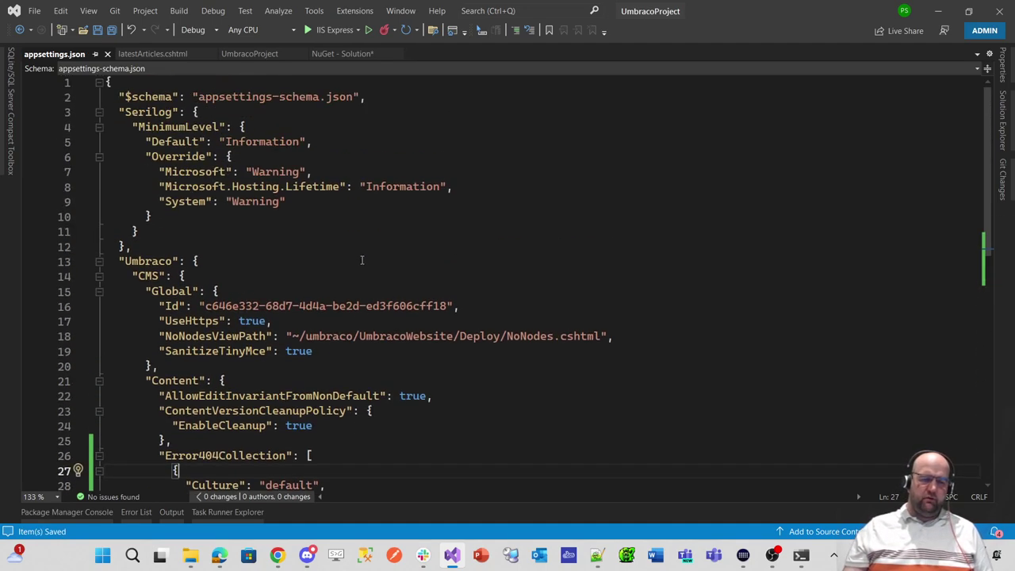
left_click(115, 31)
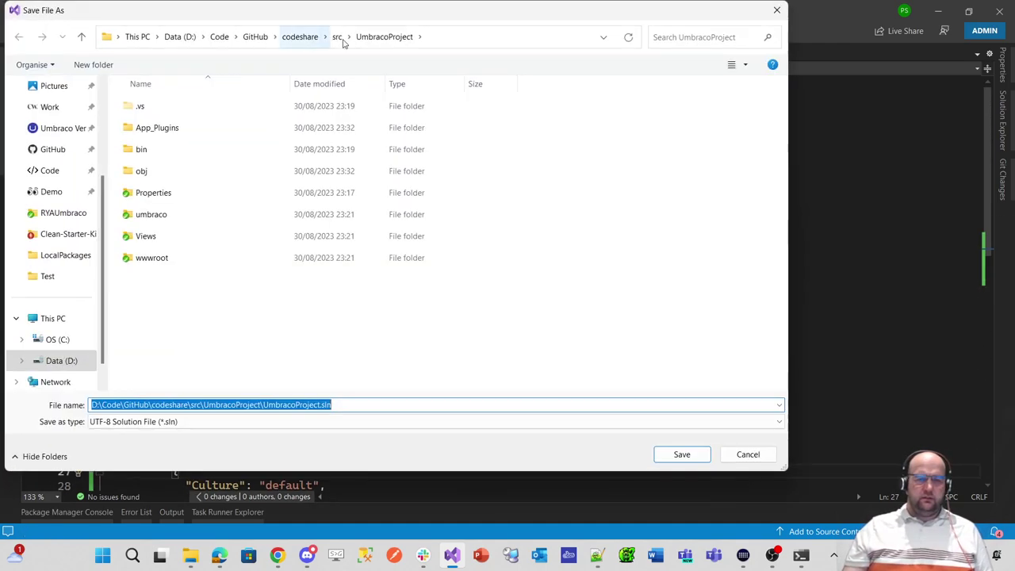
left_click(777, 10)
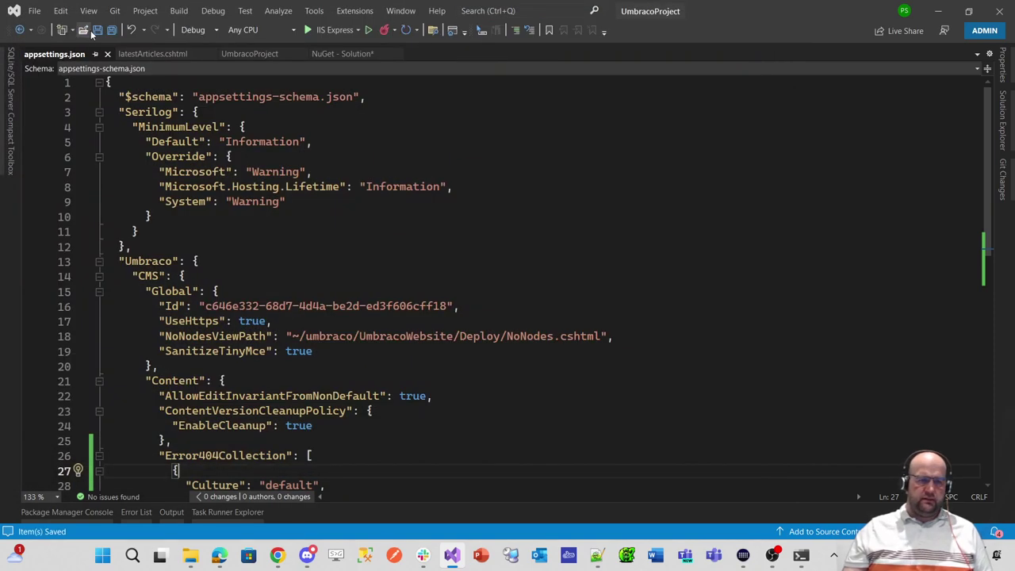
Run the site without debugging on port 44365 and switch to the local site's browser.
left_click(368, 30)
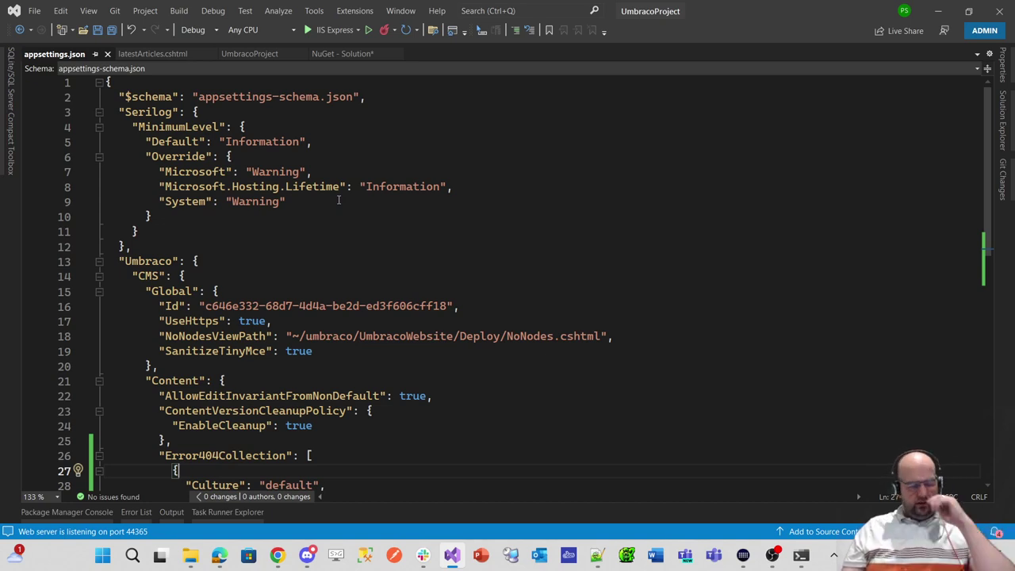
key("alt+Tab")
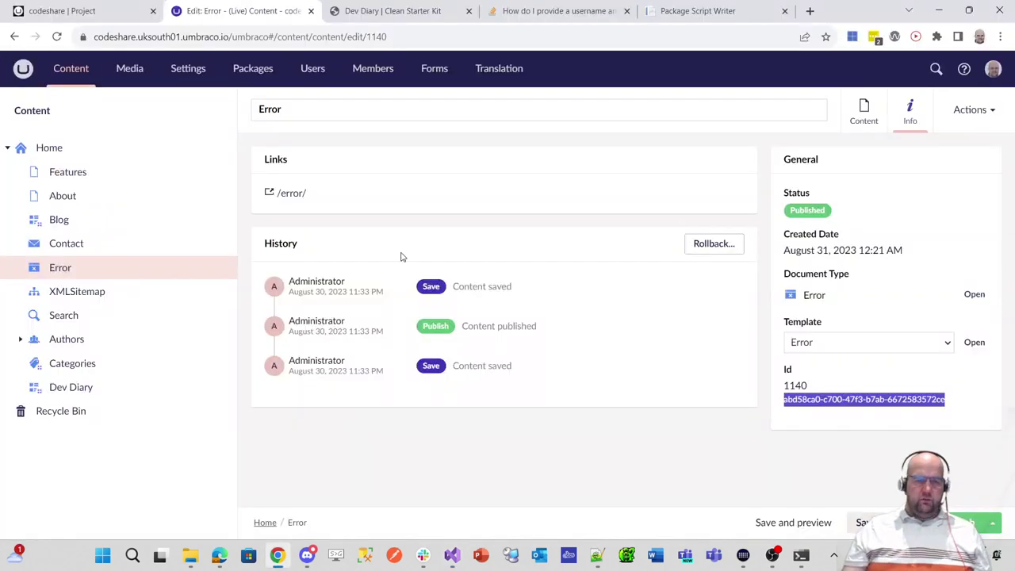
left_click(445, 18)
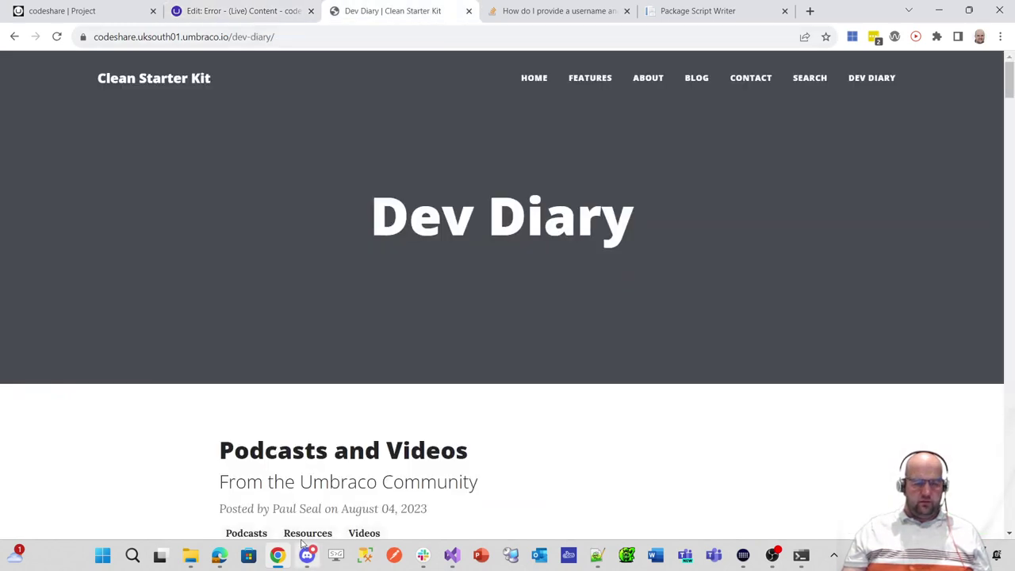
left_click(219, 556)
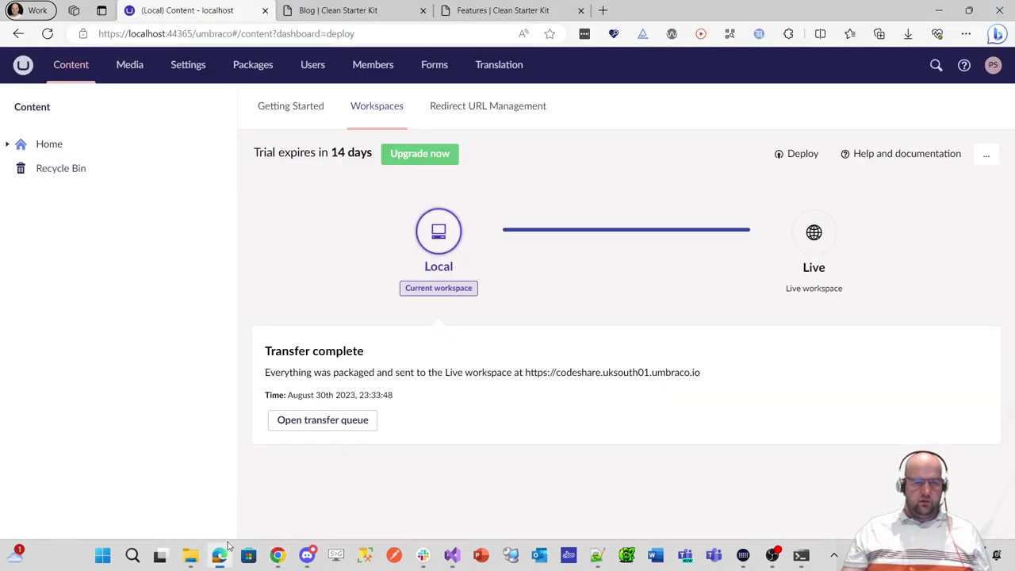
Reload the local backoffice, then replace 'blog' with the nonexistent 'asdasdas' address on the local site.
left_click(47, 33)
left_click(333, 11)
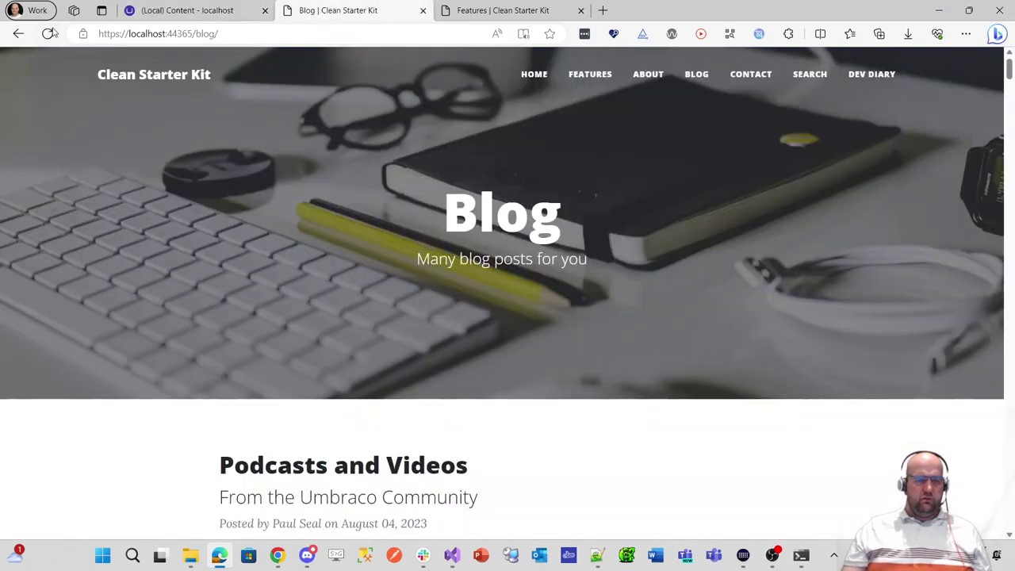
double_click(225, 38)
type("asdasdas")
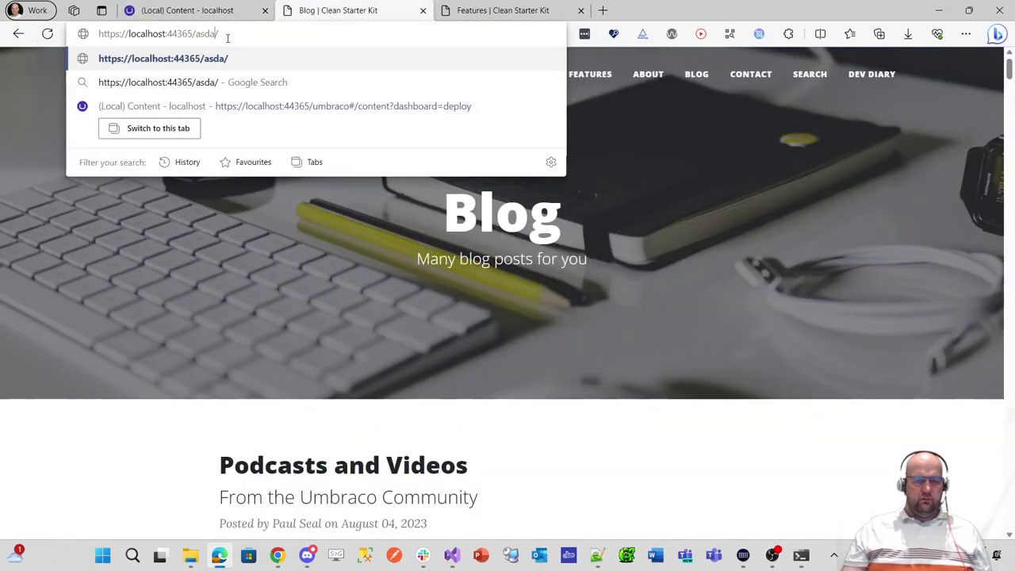
key("Return")
Scroll through the custom 'Page not found' page to check it.
scroll(600, 249, "down", 2)
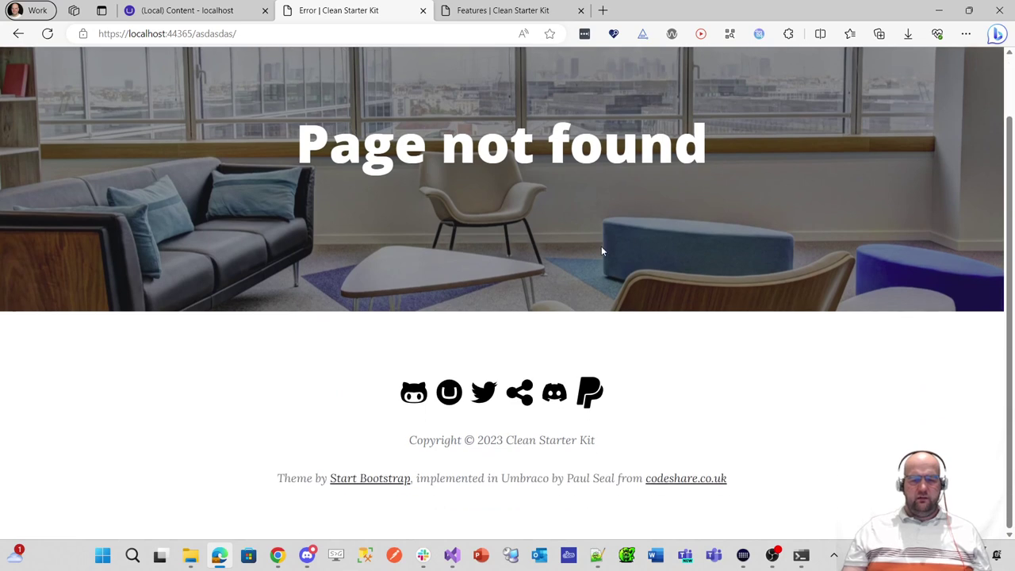
scroll(601, 251, "up", 2)
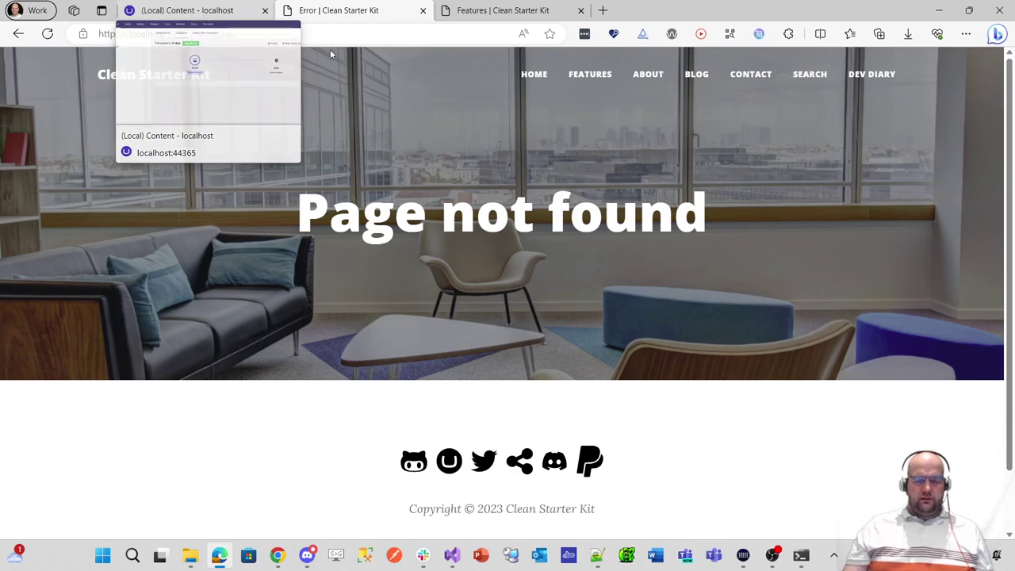
scroll(542, 290, "down", 1)
scroll(543, 296, "up", 1)
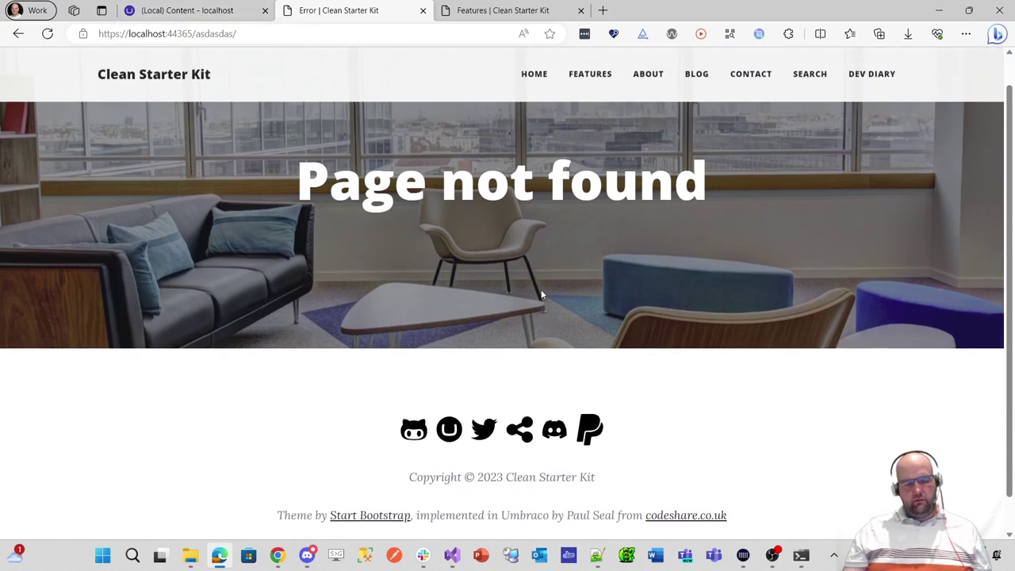
scroll(543, 295, "down", 1)
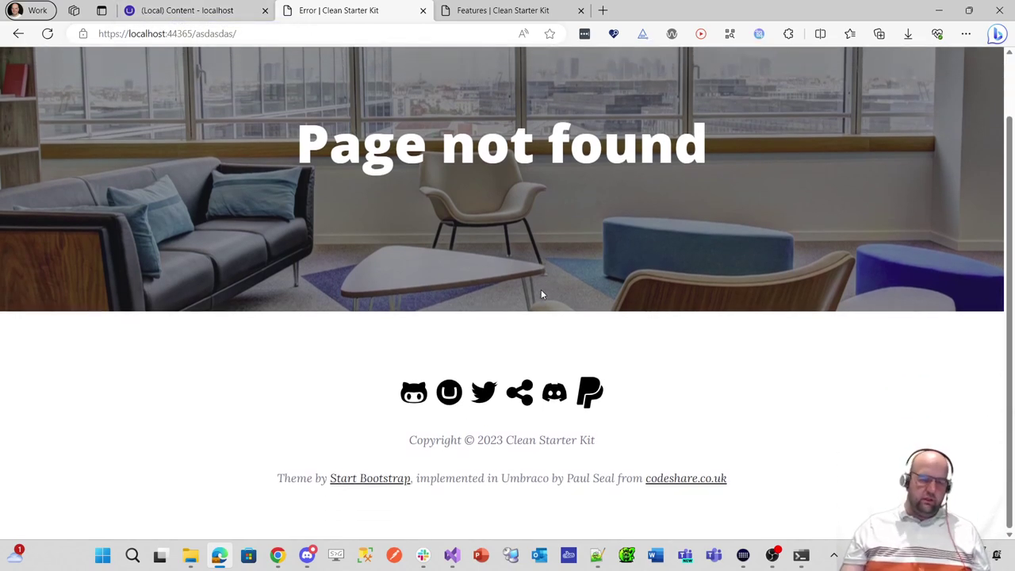
scroll(543, 294, "up", 1)
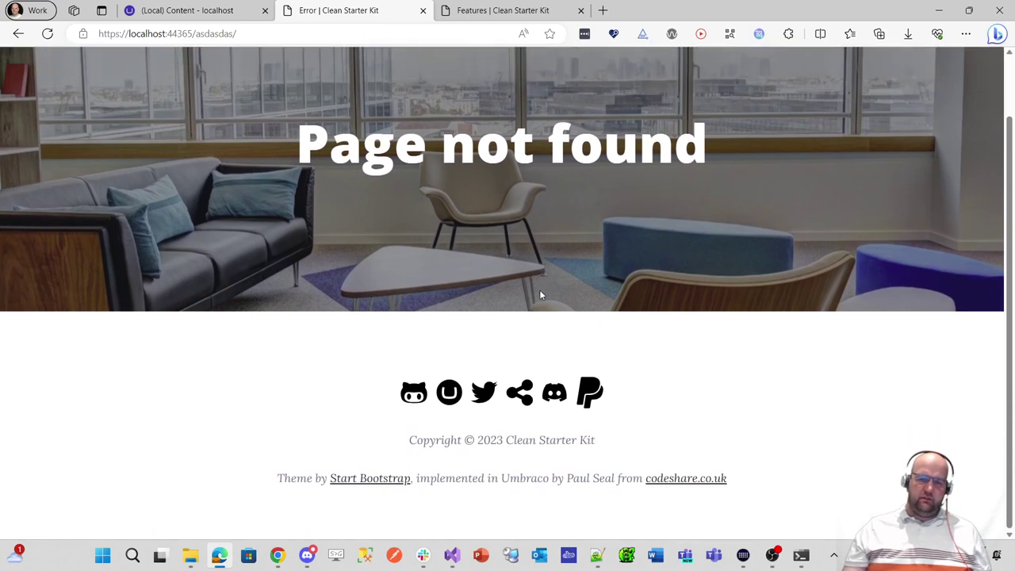
scroll(541, 296, "up", 2)
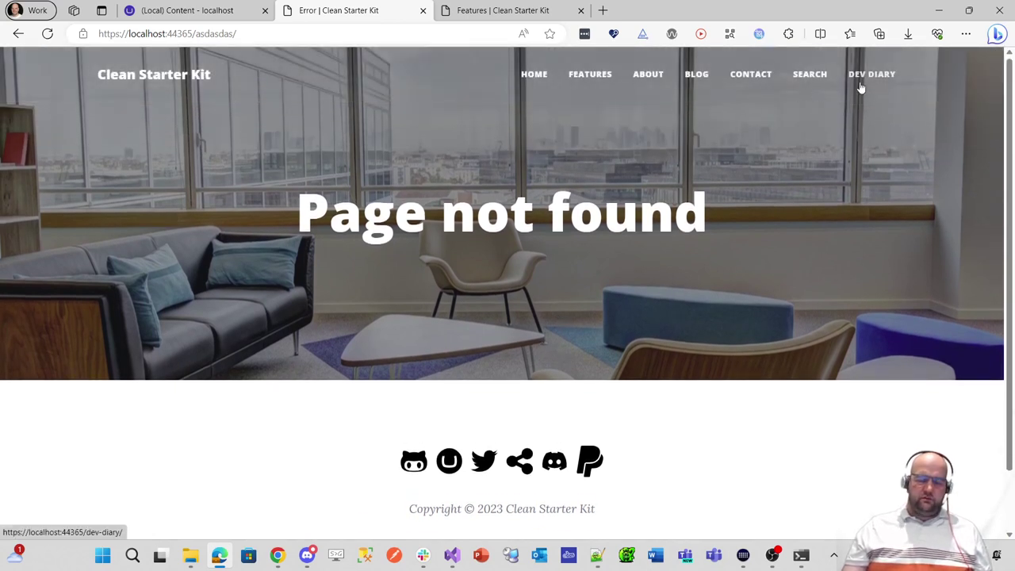